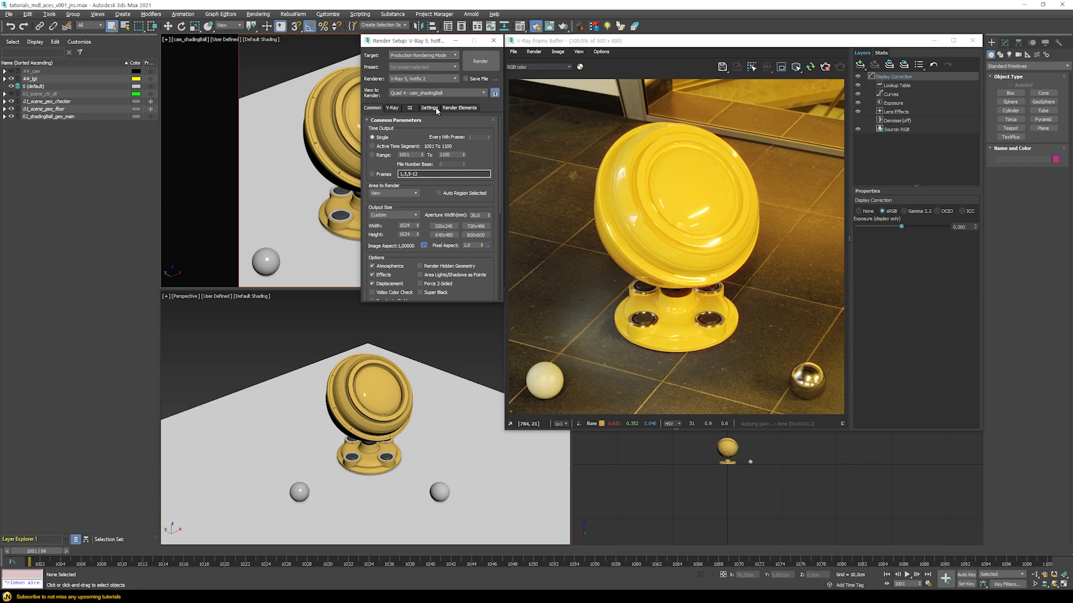
# Step: Open the V-Ray color management settings in Render Setup and examine the options for the rendering RGB primaries
pyautogui.click(431, 110)
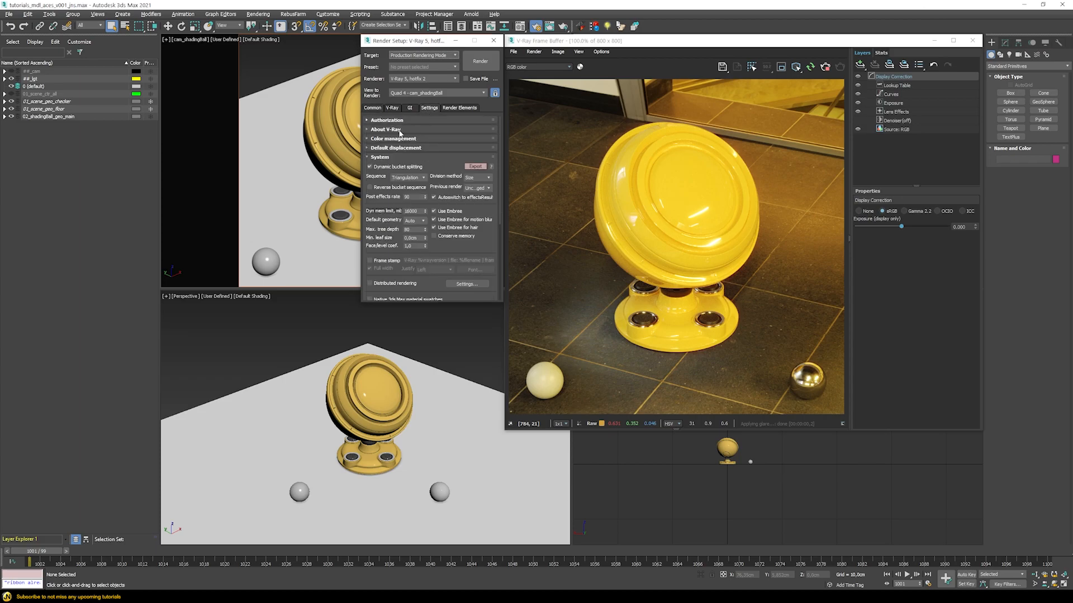
pyautogui.click(387, 140)
pyautogui.click(439, 149)
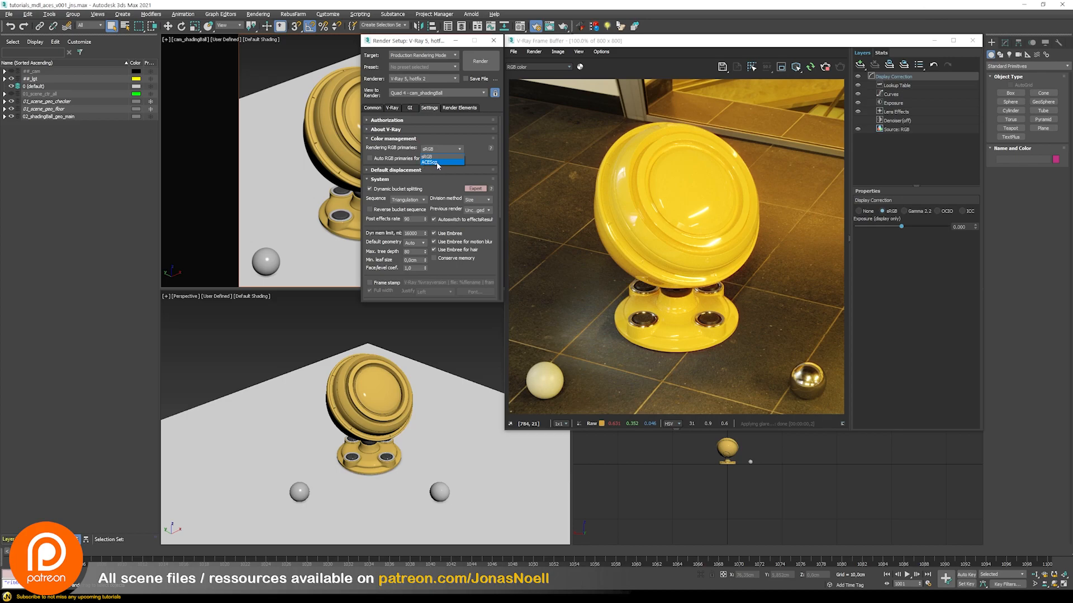
pyautogui.click(406, 148)
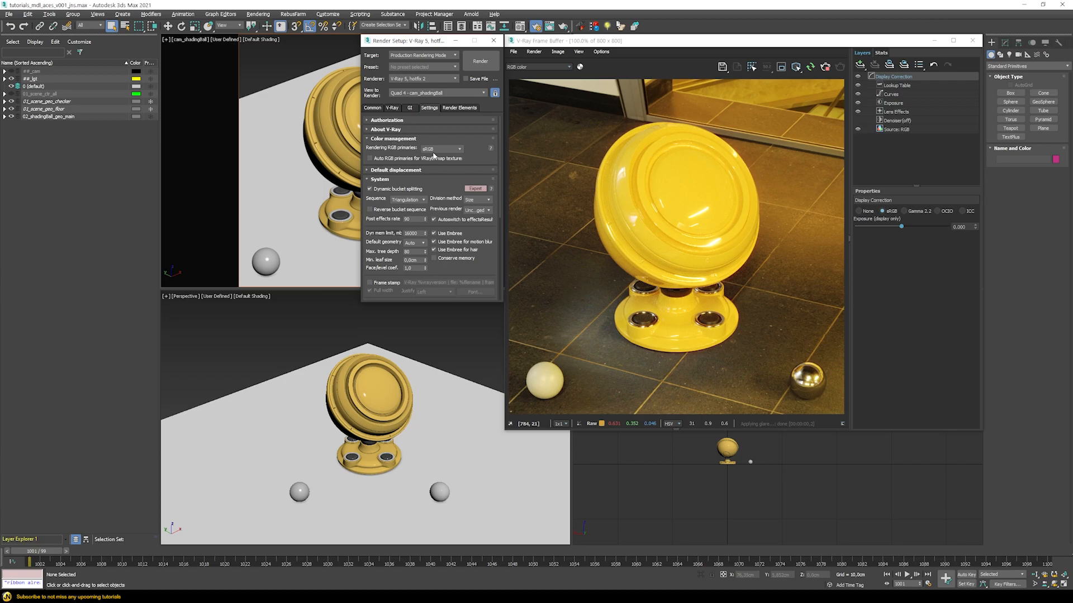
pyautogui.click(440, 149)
pyautogui.click(406, 148)
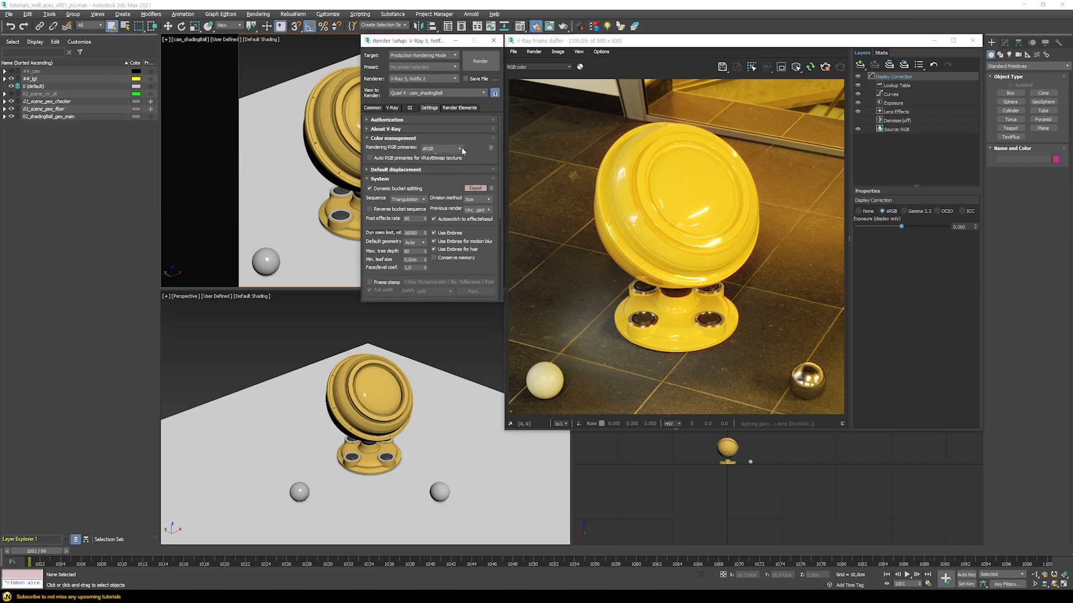
pyautogui.click(459, 149)
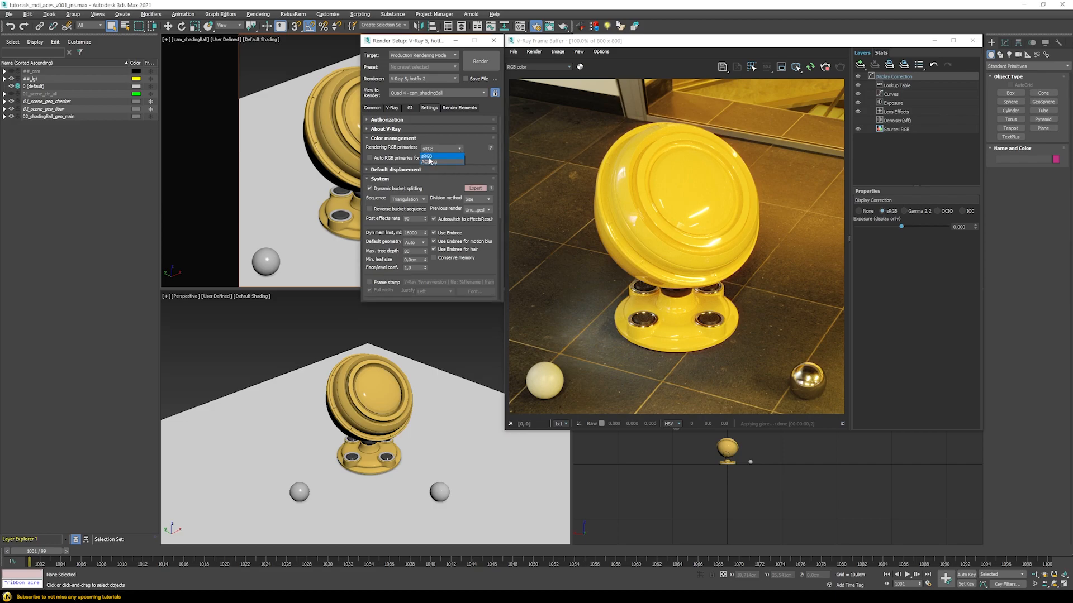
pyautogui.click(476, 152)
pyautogui.click(461, 151)
pyautogui.click(482, 160)
pyautogui.click(442, 150)
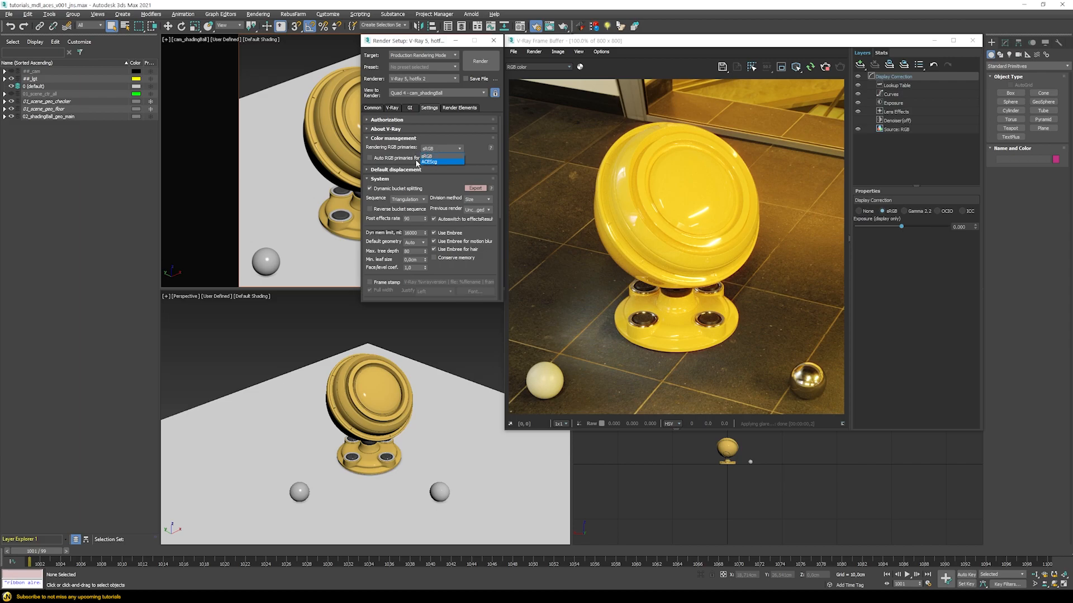
pyautogui.click(475, 146)
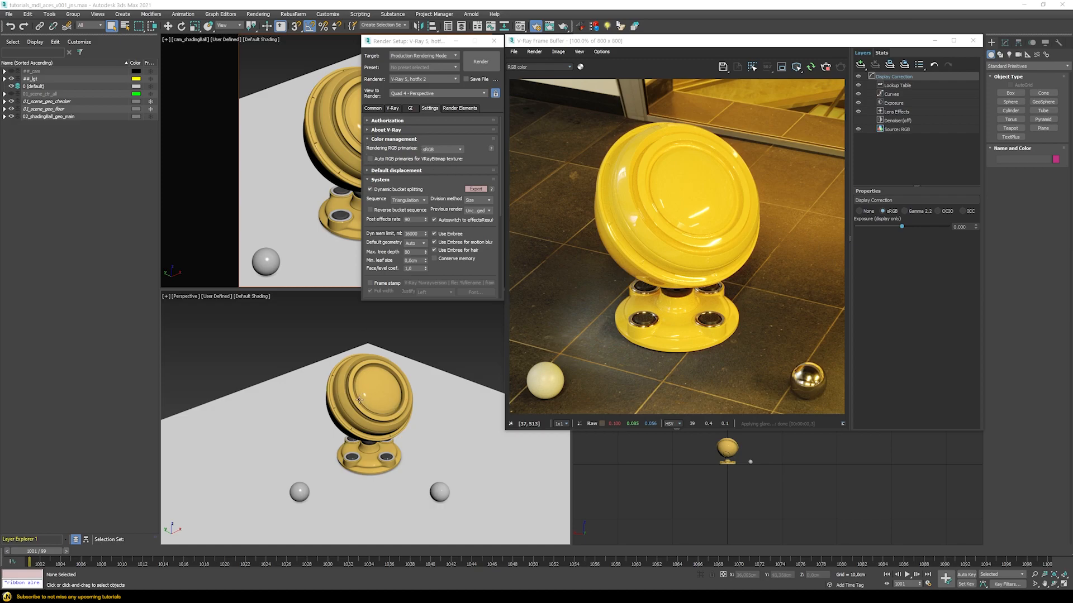
pyautogui.scroll(-8, 367, 352)
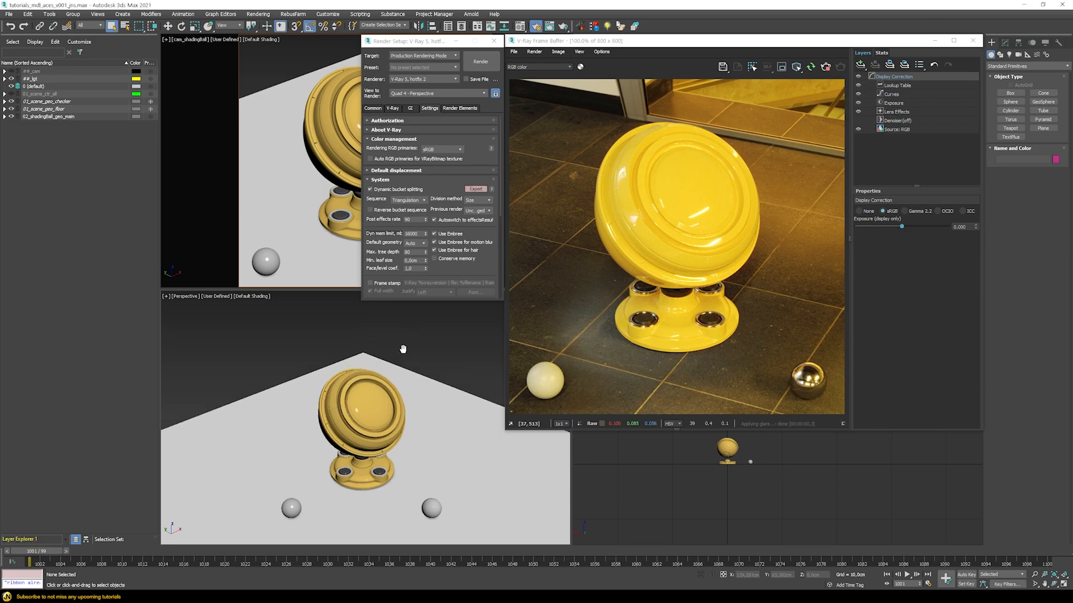
pyautogui.scroll(2, 383, 418)
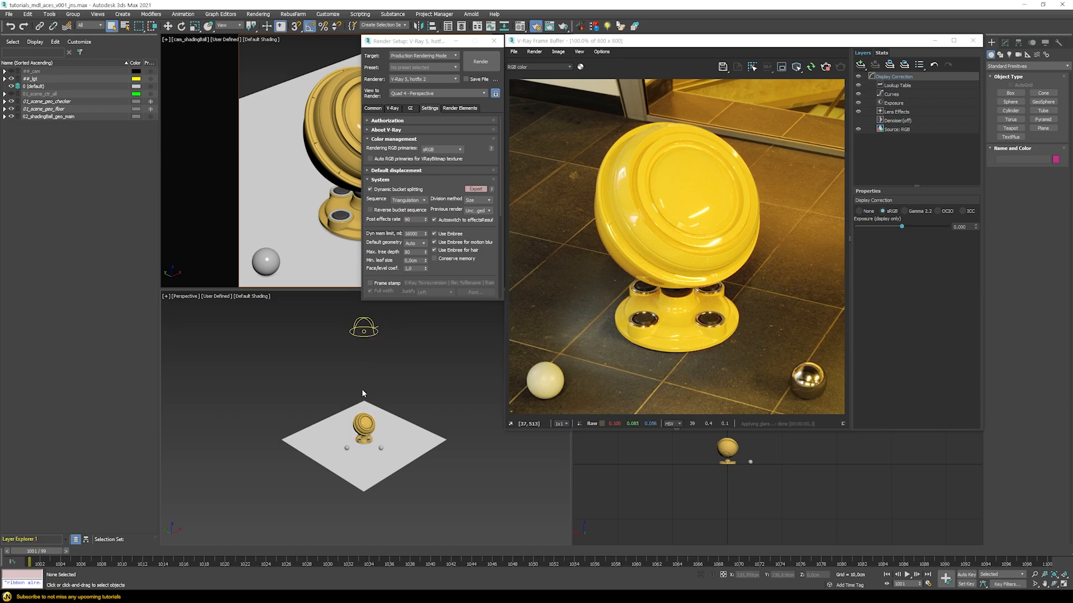
pyautogui.scroll(8, 364, 439)
pyautogui.moveTo(363, 440); pyautogui.dragTo(360, 455, button='middle')
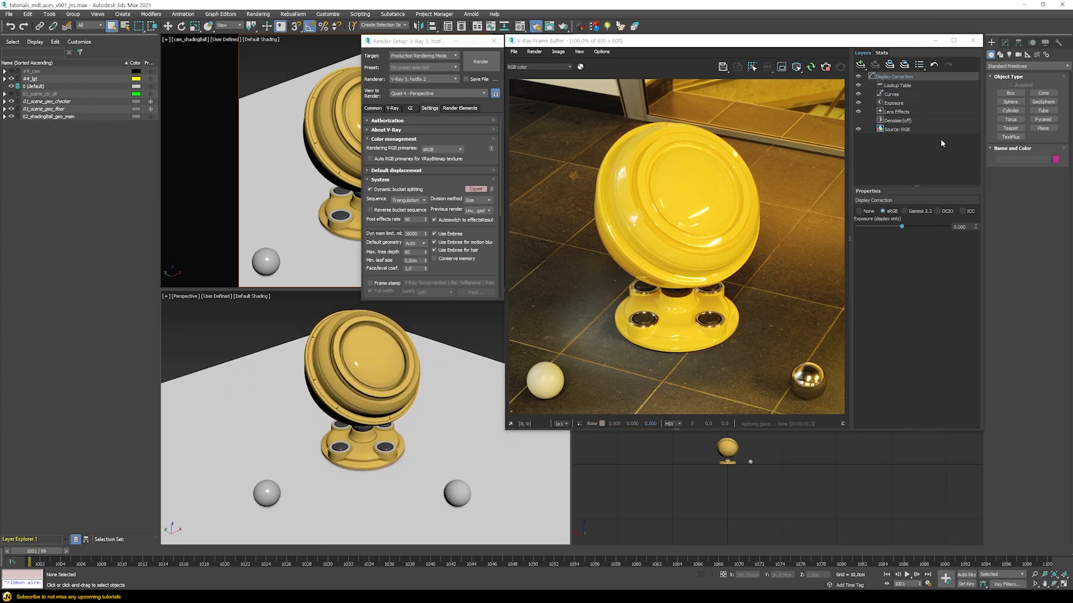
# Step: Compare the render under the ICC, None, Gamma 2.2 and sRGB display corrections, returning to sRGB
pyautogui.click(962, 211)
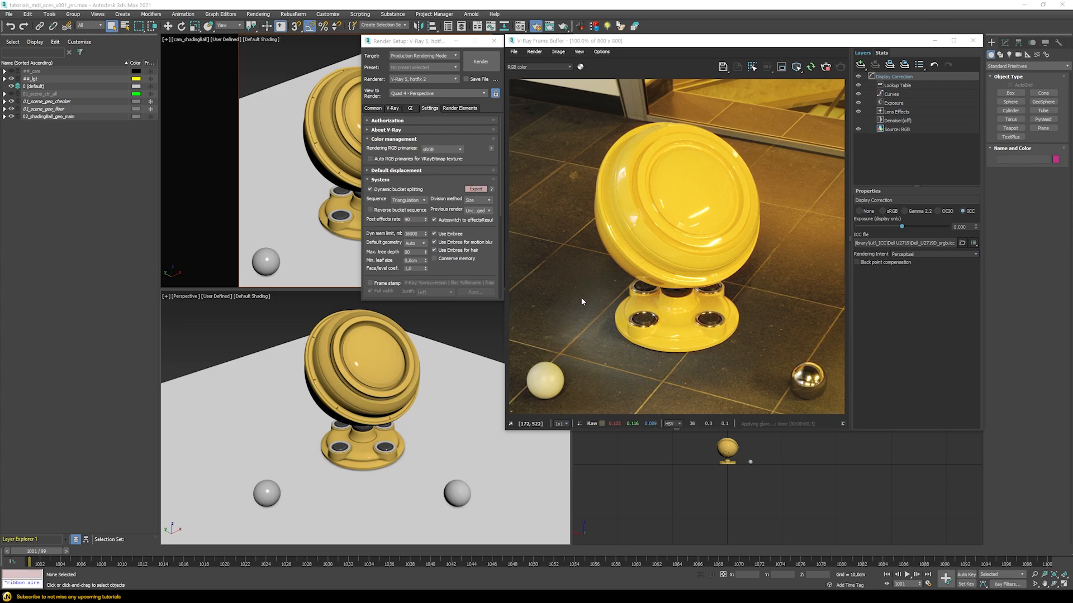
pyautogui.click(860, 212)
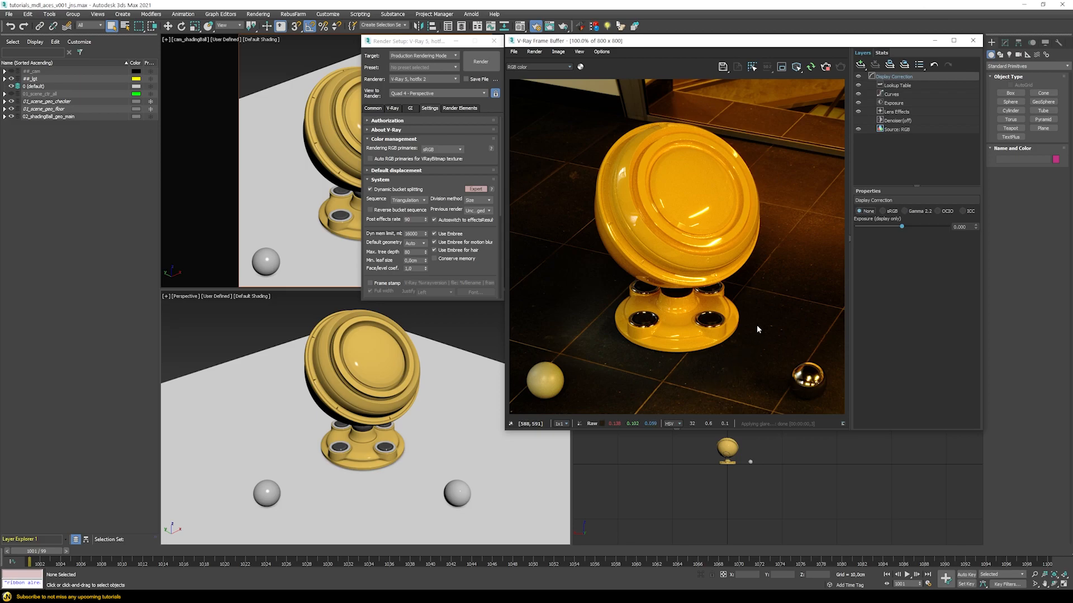
pyautogui.click(881, 212)
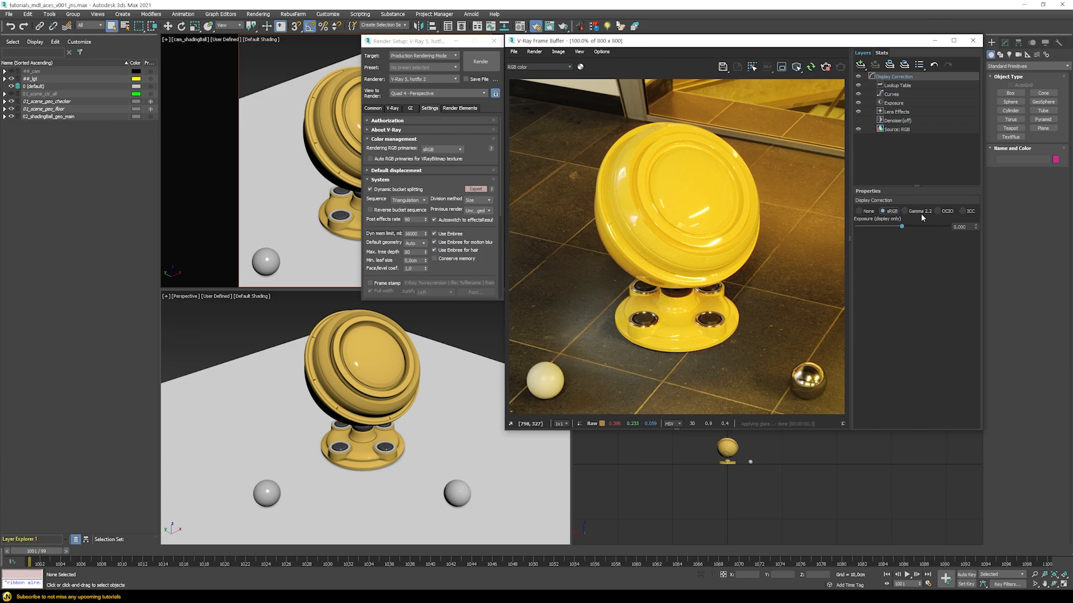
pyautogui.click(905, 211)
pyautogui.click(883, 212)
pyautogui.click(904, 211)
pyautogui.click(962, 212)
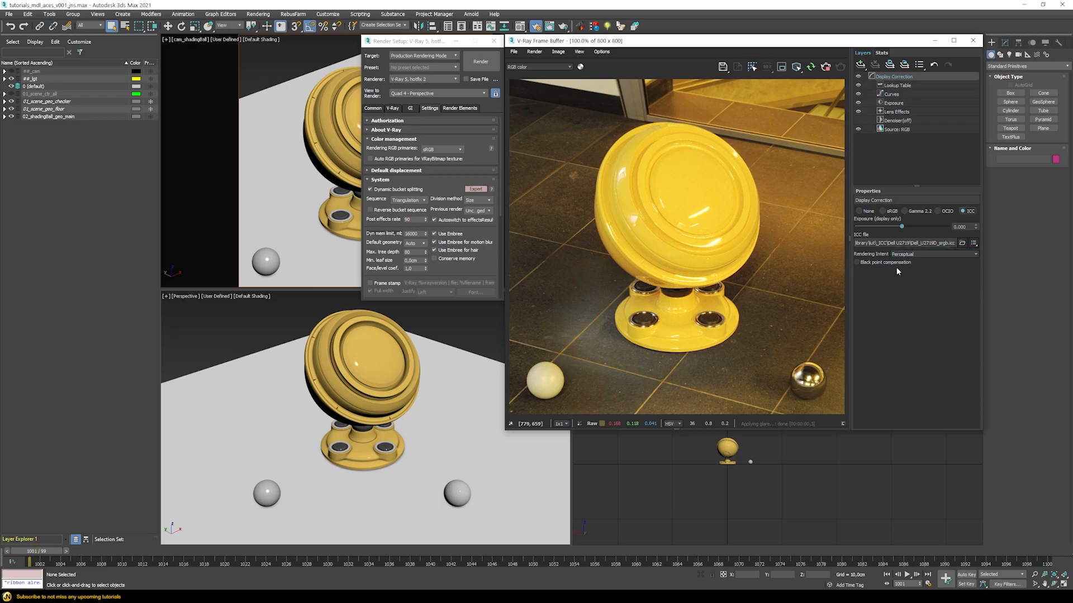
pyautogui.click(883, 211)
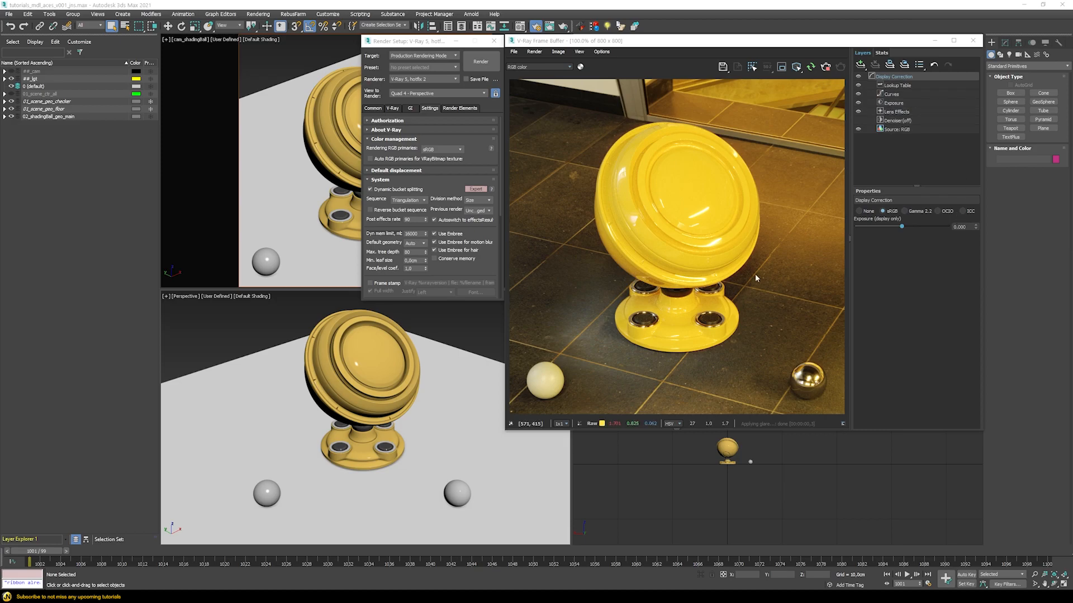
# Step: Disable the bloom/glare effect of the Lens Effects layer and reselect the Display Correction layer
pyautogui.click(896, 112)
pyautogui.click(872, 225)
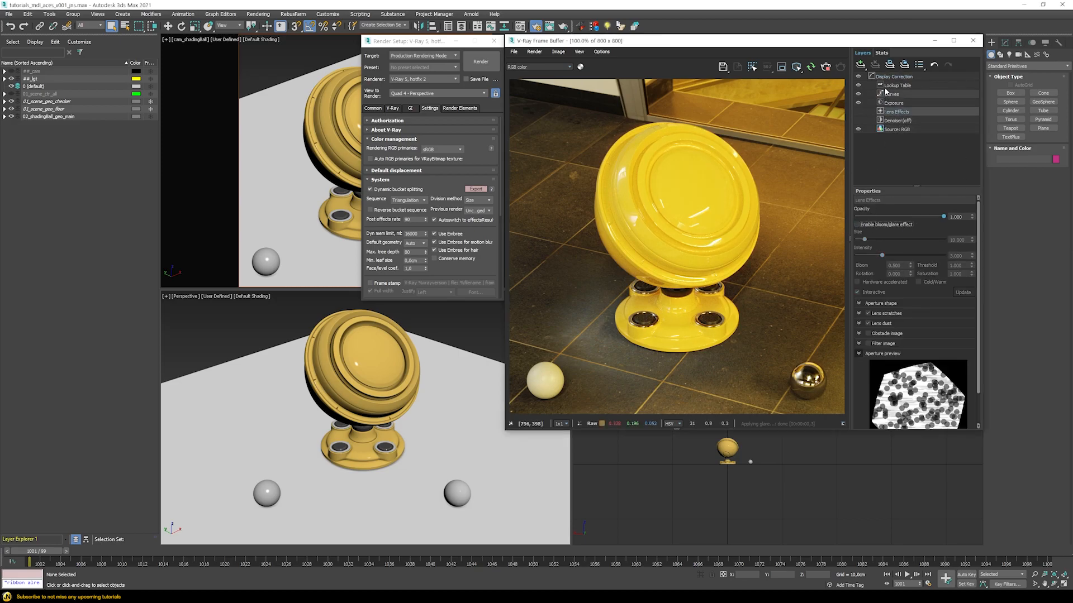
pyautogui.click(894, 77)
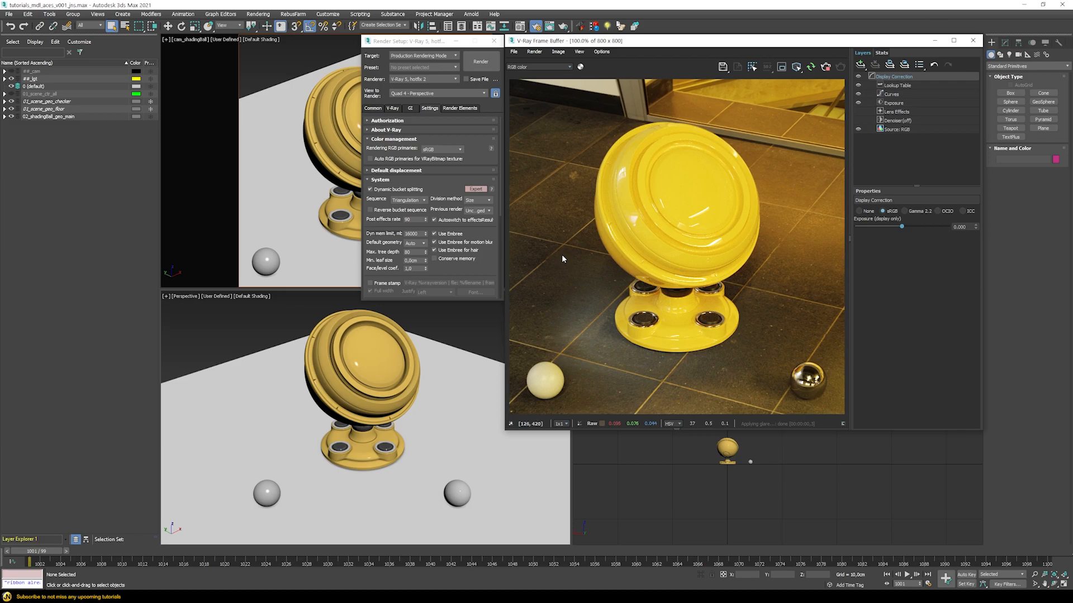
# Step: Compare the render with the Lookup Table, Curves and Exposure layers turned off and re-enabled one by one
pyautogui.click(858, 86)
pyautogui.click(858, 94)
pyautogui.click(858, 103)
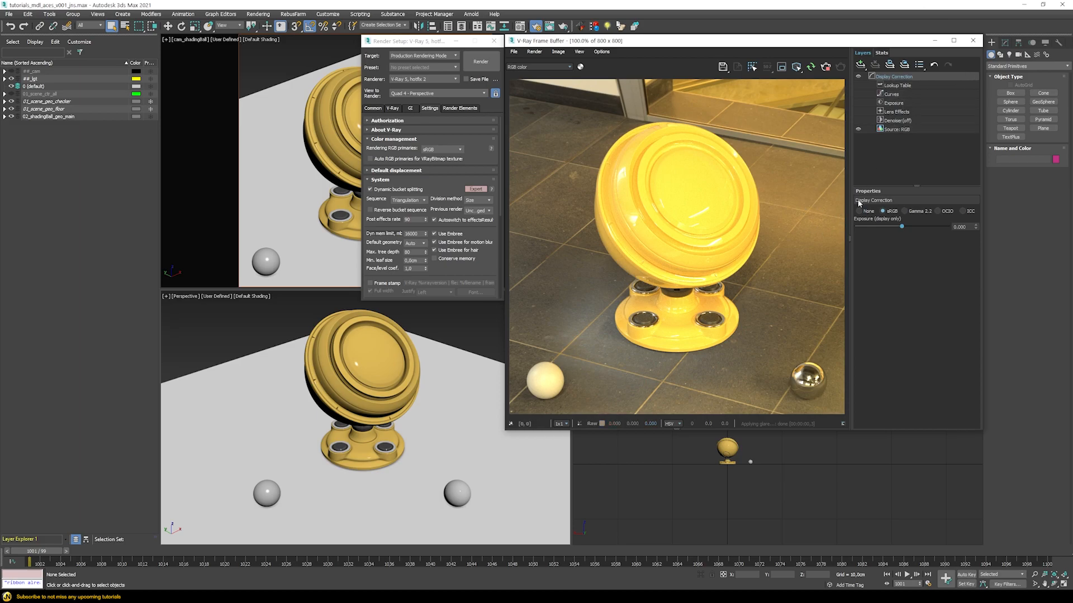
pyautogui.click(859, 103)
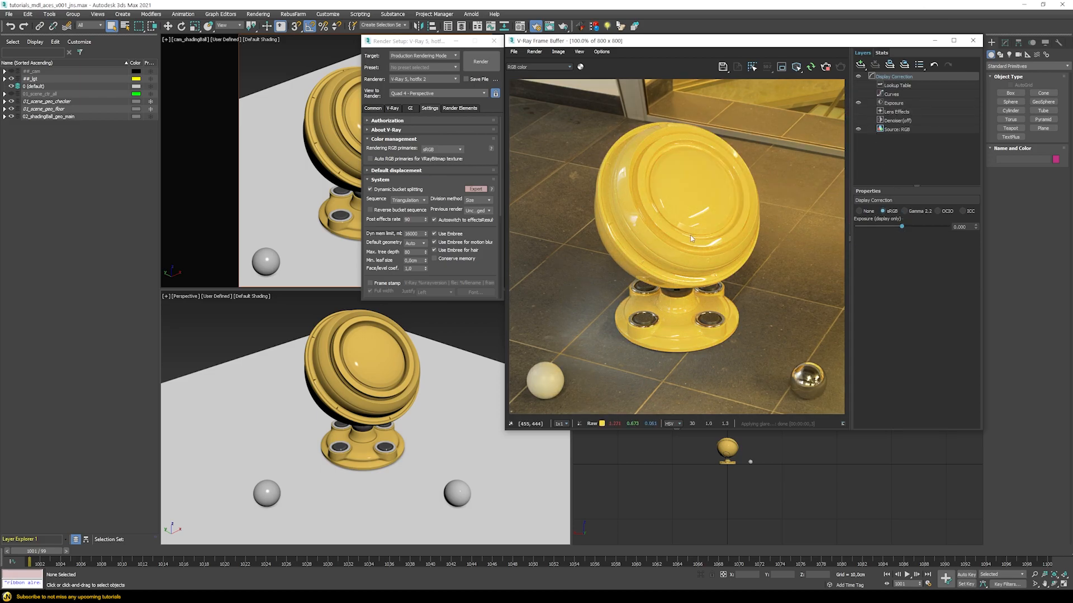
pyautogui.click(858, 94)
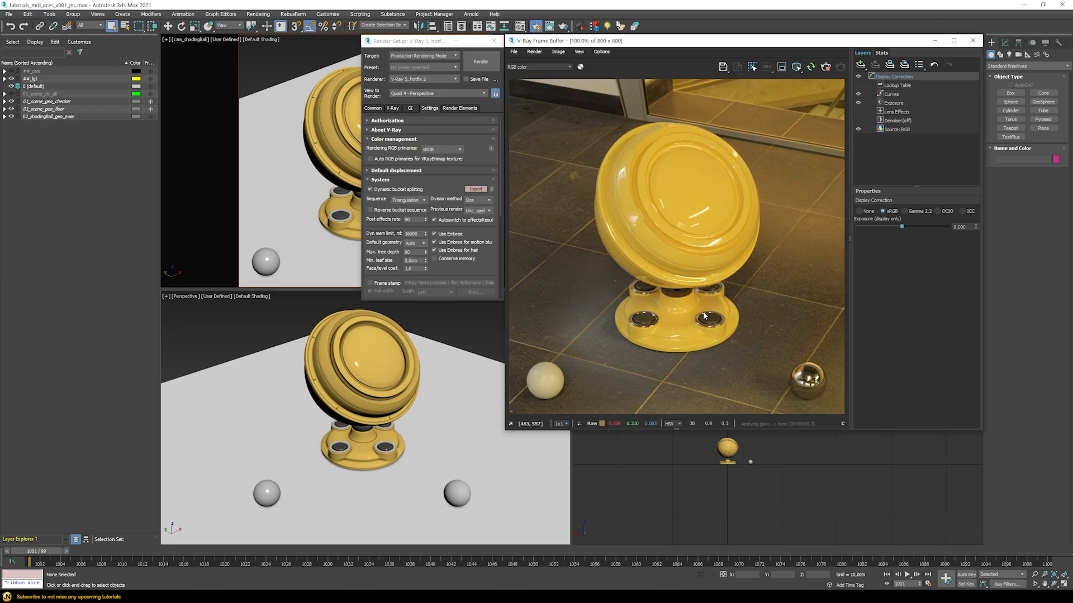
pyautogui.click(858, 85)
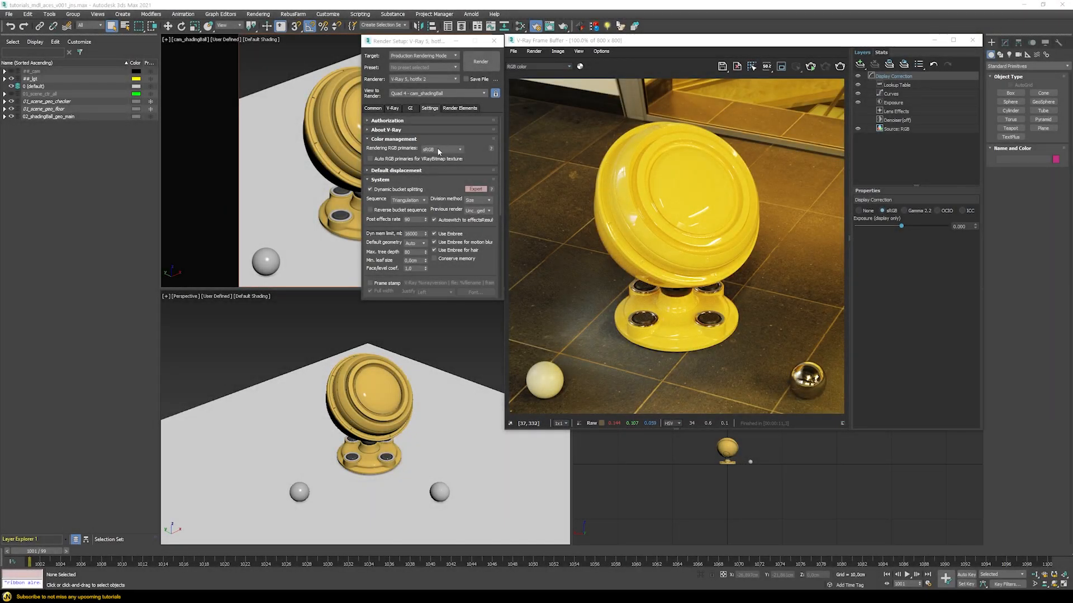
# Step: Set the V-Ray rendering RGB primaries to ACEScg and start the interactive render
pyautogui.click(439, 149)
pyautogui.click(432, 161)
pyautogui.click(812, 68)
pyautogui.click(812, 68)
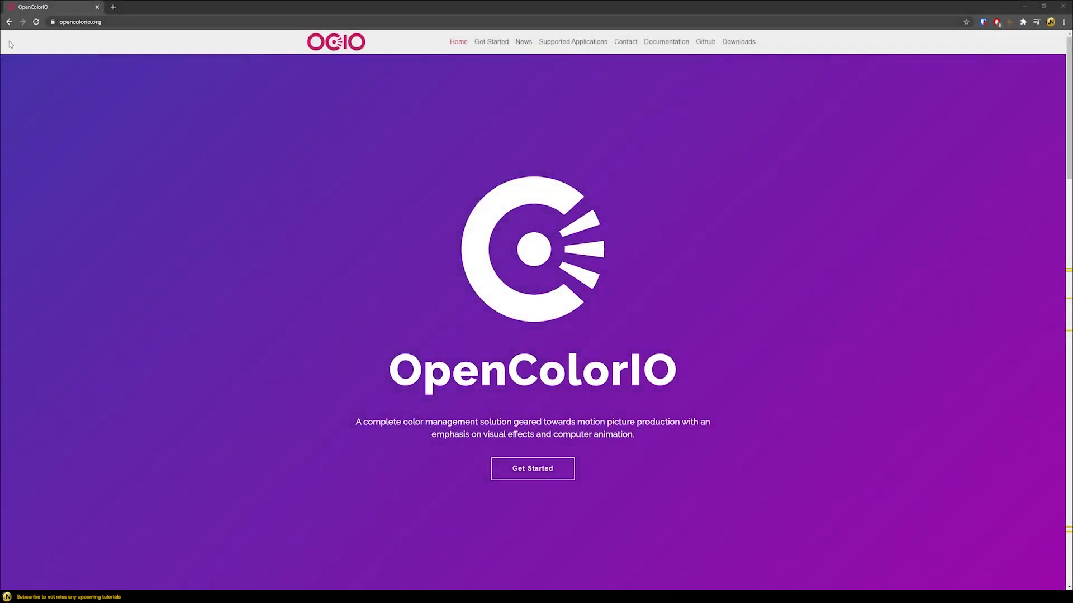
# Step: Visit the downloads section of the OpenColorIO website, and open the local aces_1.0.3 folder in File Explorer
pyautogui.click(739, 42)
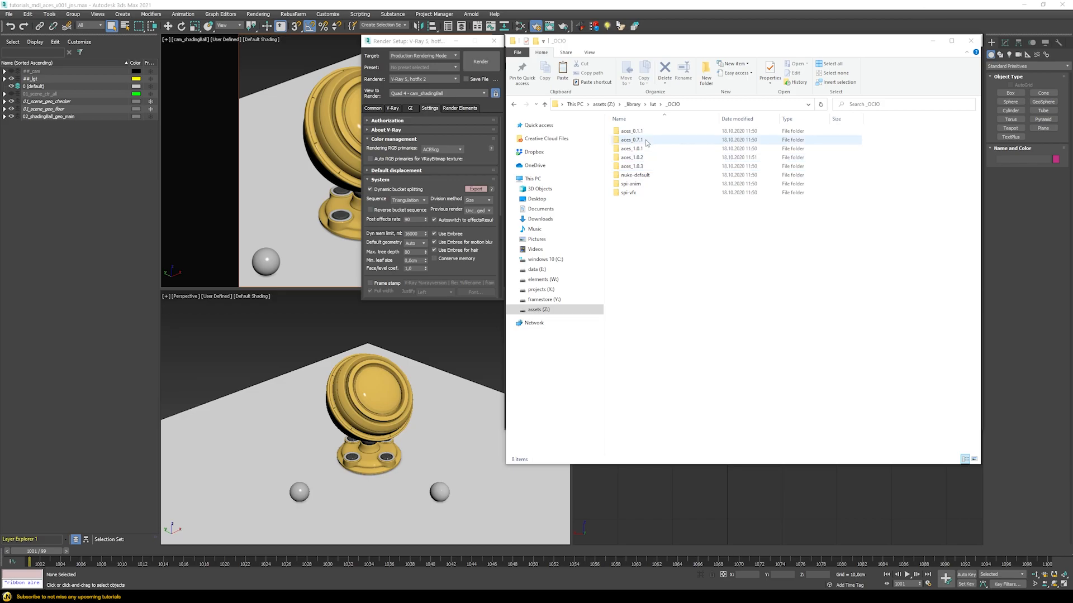
pyautogui.doubleClick(641, 168)
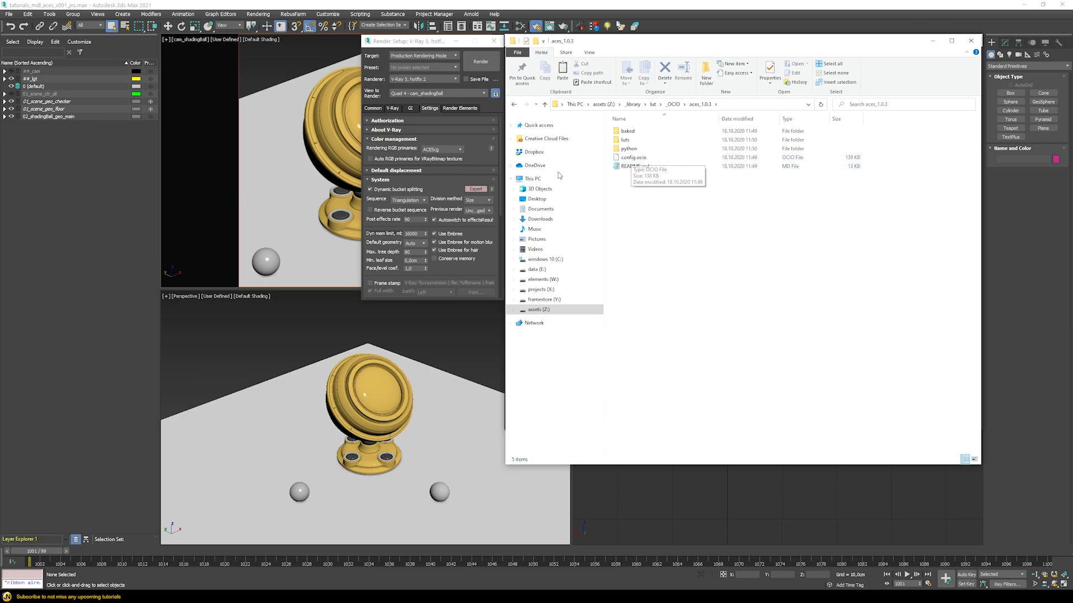
# Step: Open the Windows environment variables from the advanced system settings of This PC
pyautogui.rightClick(534, 180)
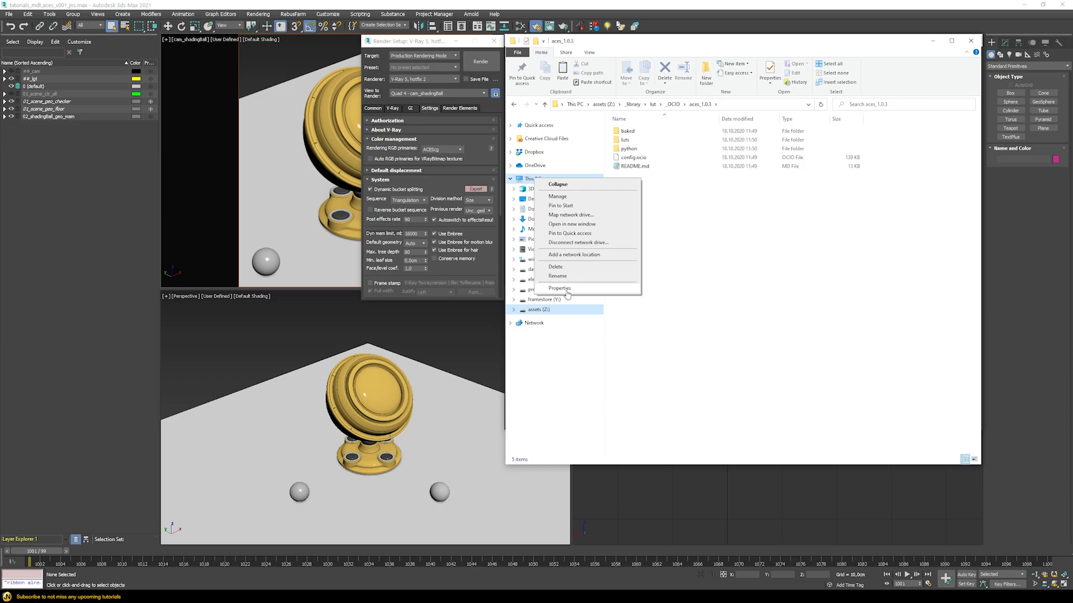
pyautogui.click(560, 288)
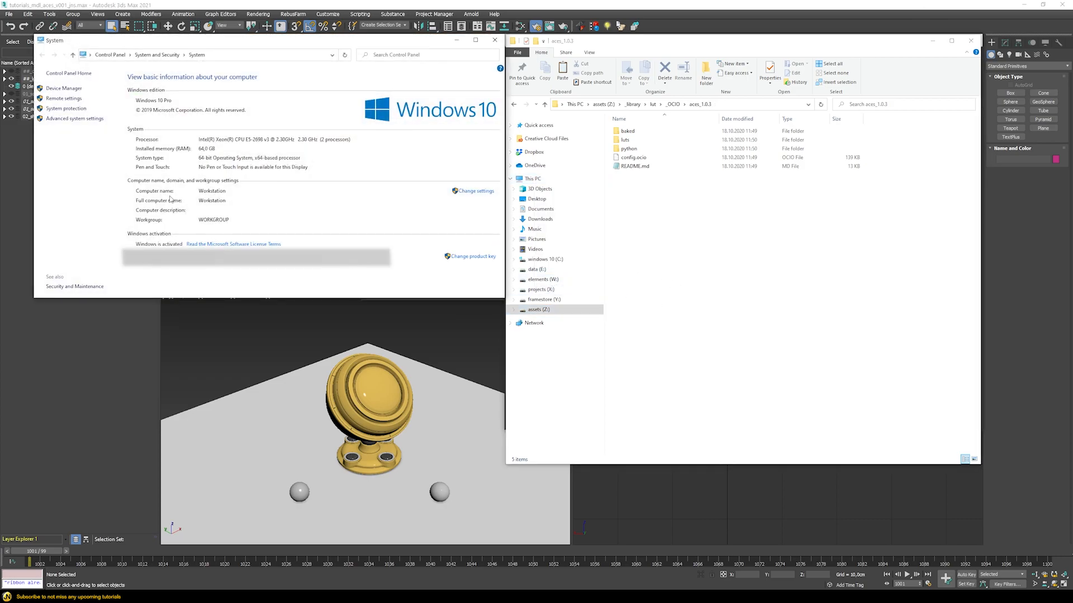
pyautogui.click(52, 119)
pyautogui.click(247, 272)
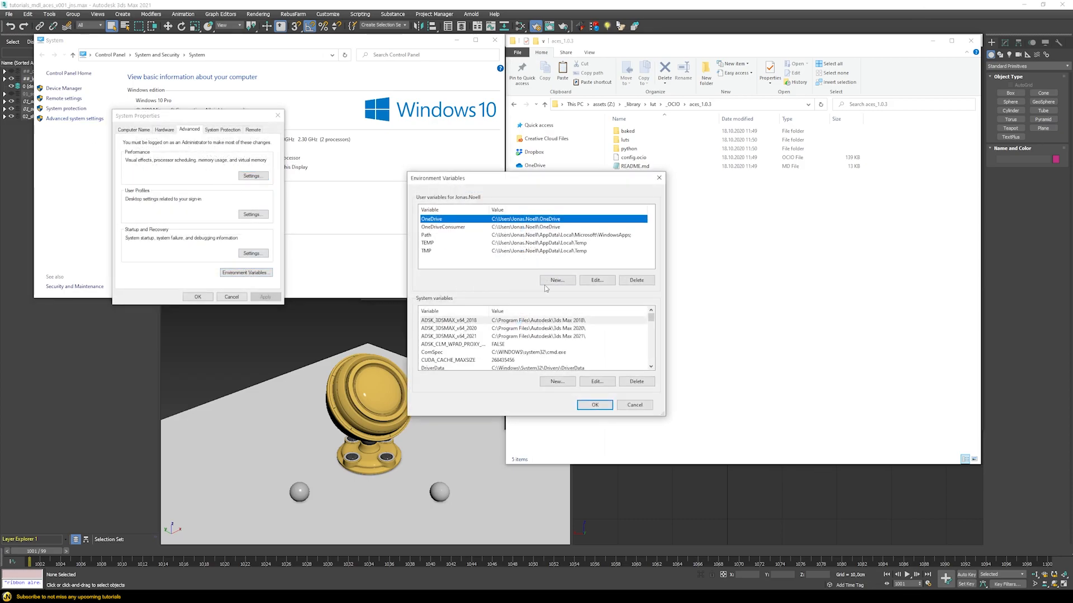
# Step: Create a system variable named OCIO with the value Z:\_library\lut\_OCIO\aces_1.0.3\config.ocio
pyautogui.click(557, 382)
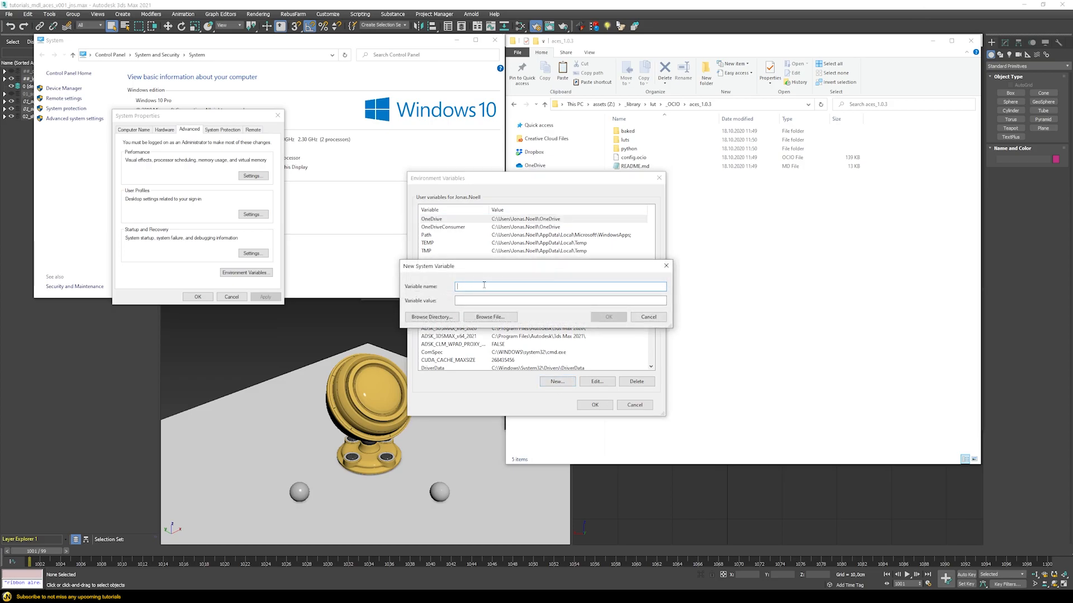
pyautogui.write('OCIO')
pyautogui.click(739, 105)
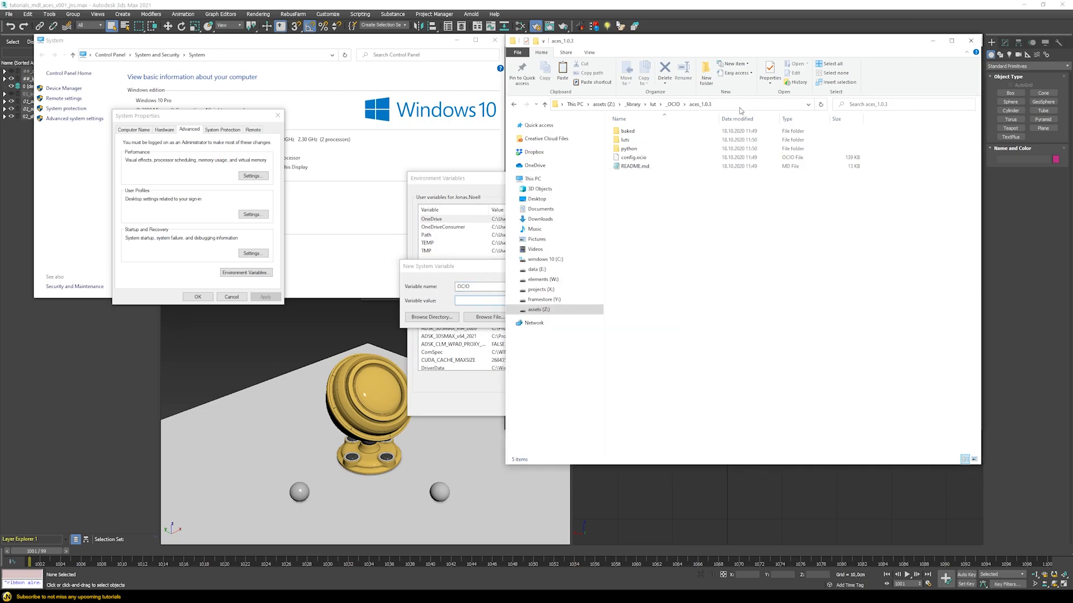
pyautogui.hotkey('ctrl', 'c')
pyautogui.click(479, 300)
pyautogui.hotkey('ctrl', 'v')
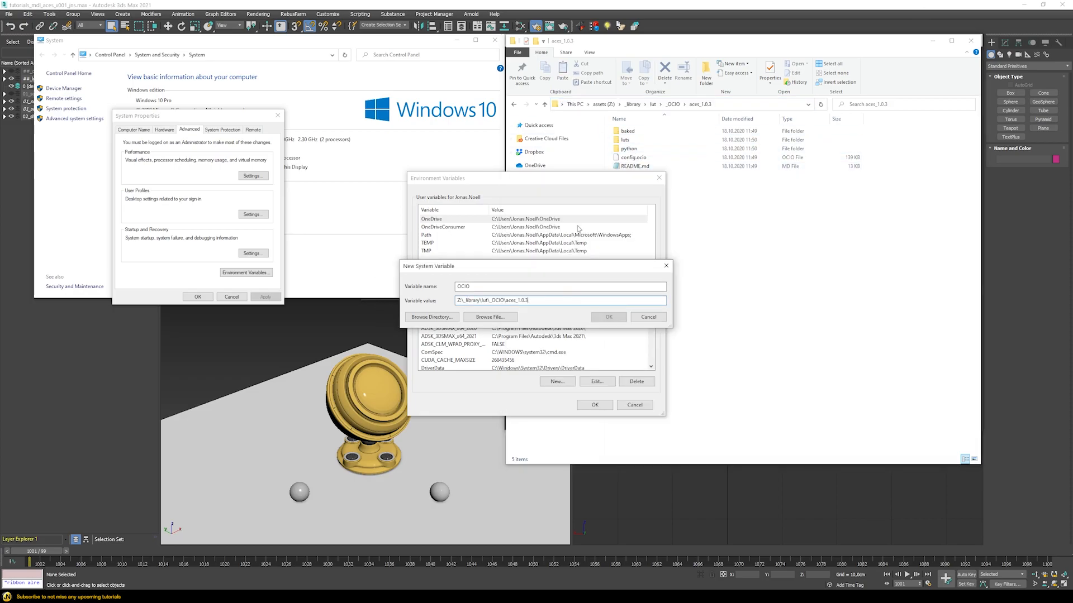
pyautogui.click(636, 158)
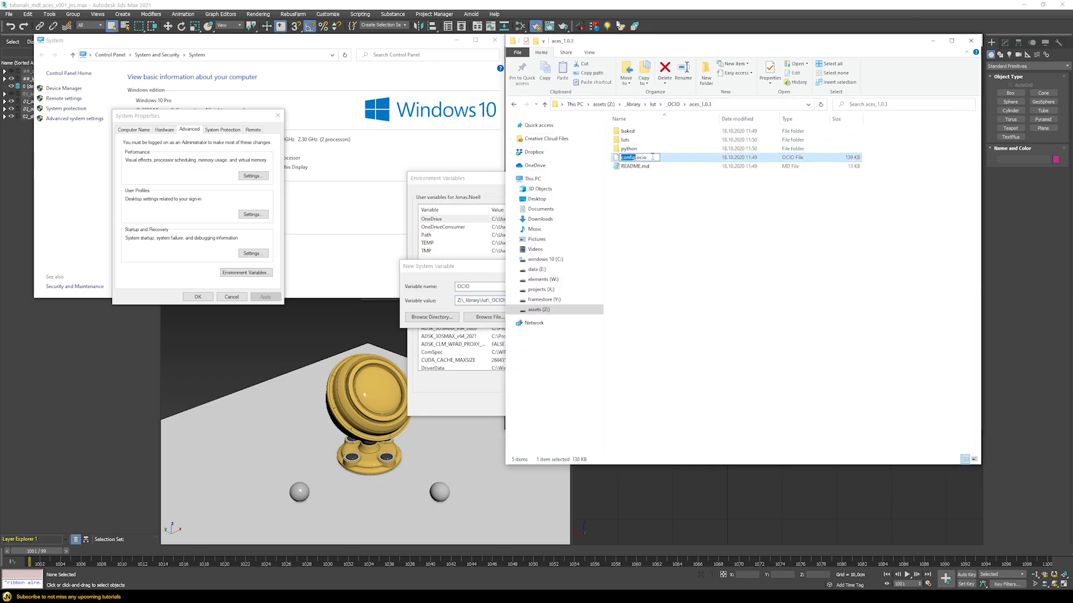
pyautogui.click(496, 267)
pyautogui.write('\\config.ocio')
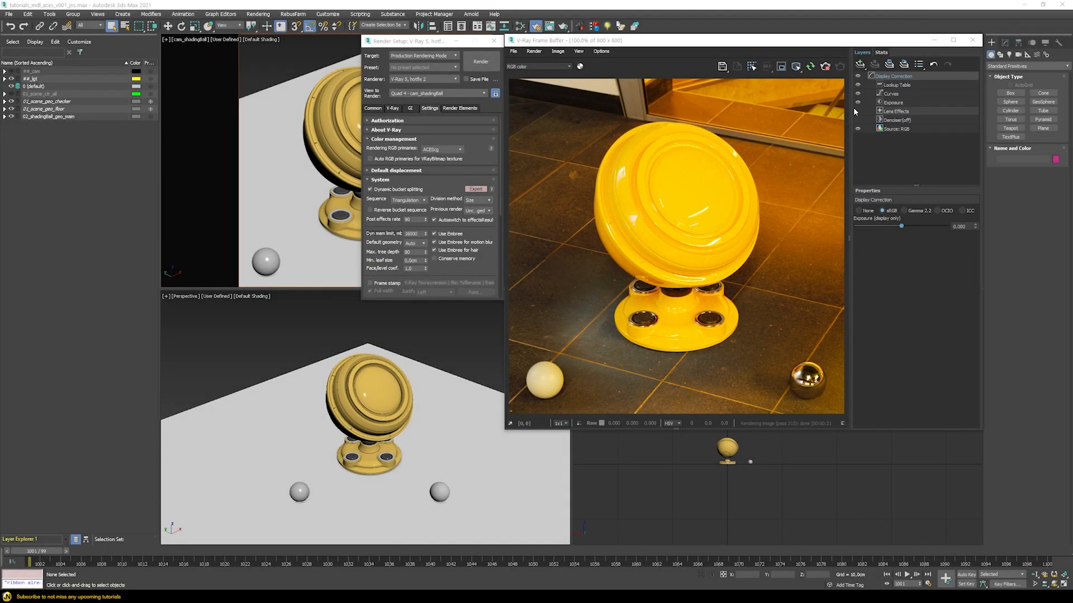
# Step: Turn off the Exposure, Curves and Lookup Table layers in the V-Ray Frame Buffer and set the display correction to OCIO
pyautogui.click(859, 104)
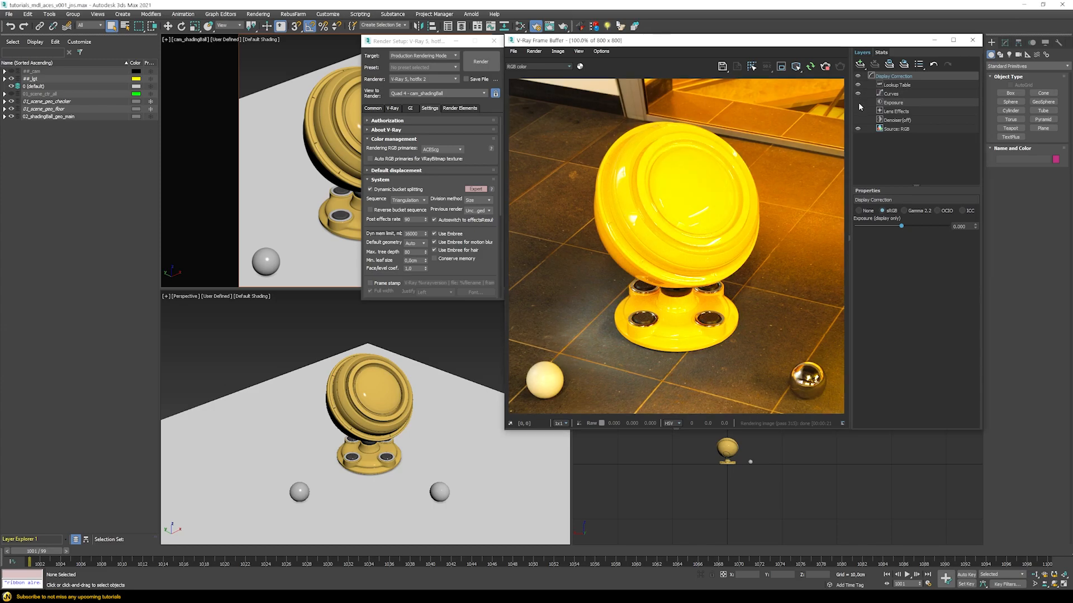
pyautogui.click(858, 94)
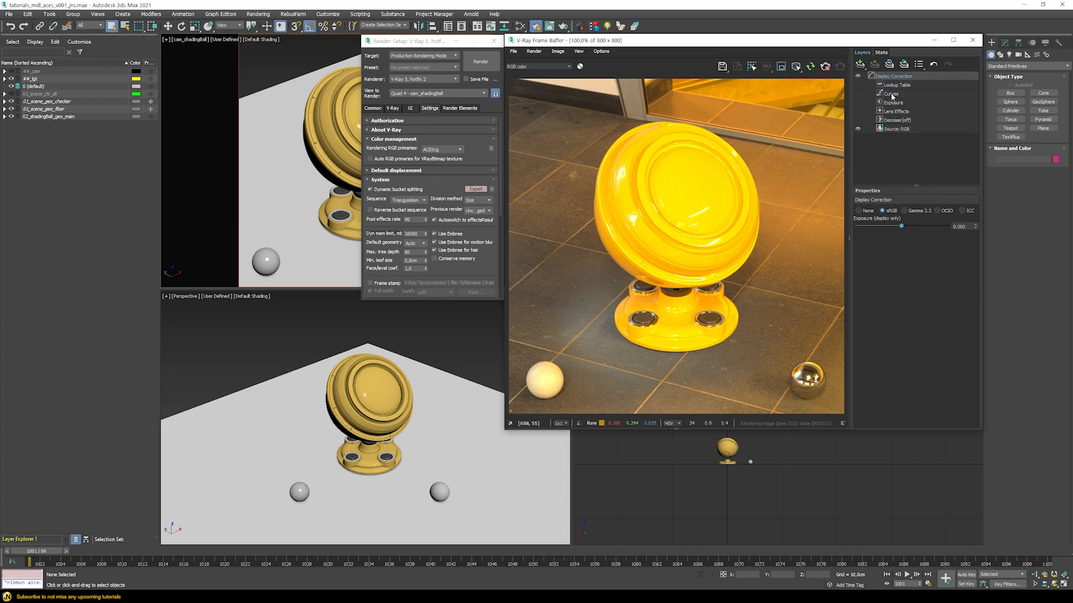
pyautogui.click(947, 210)
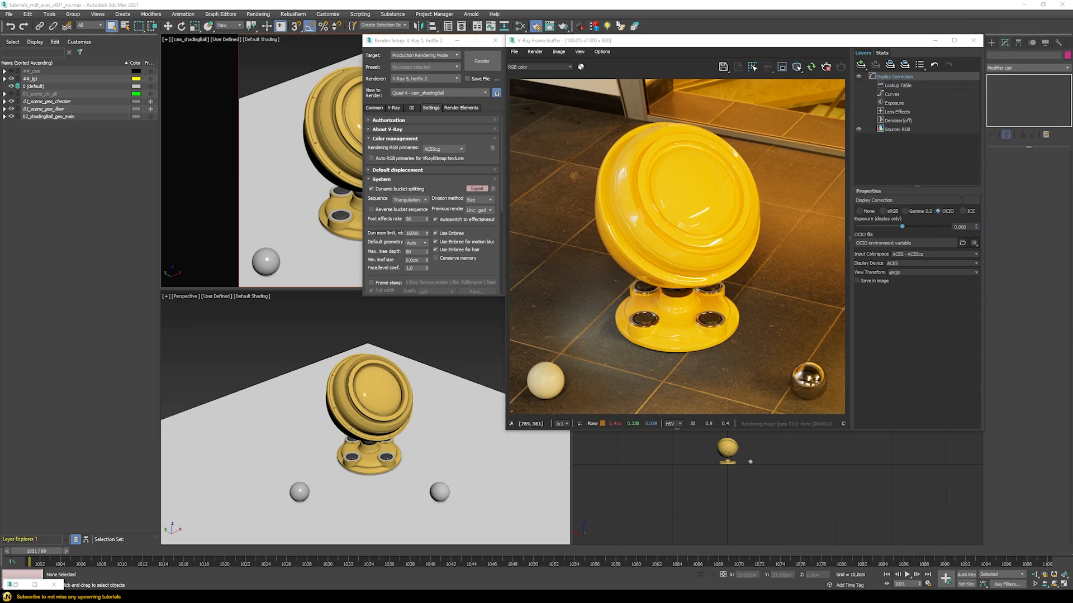
# Step: Compare the render under sRGB display correction with the Exposure, Curves and Lookup Table layers enabled, and restore OCIO with those layers off
pyautogui.click(883, 211)
pyautogui.click(858, 103)
pyautogui.click(859, 94)
pyautogui.click(858, 84)
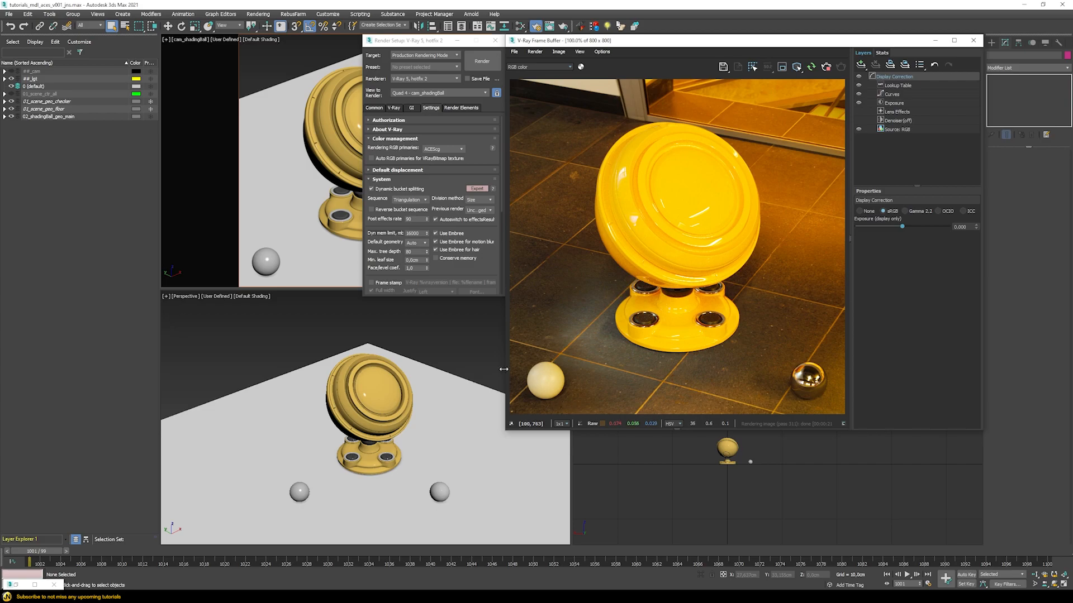
pyautogui.click(859, 93)
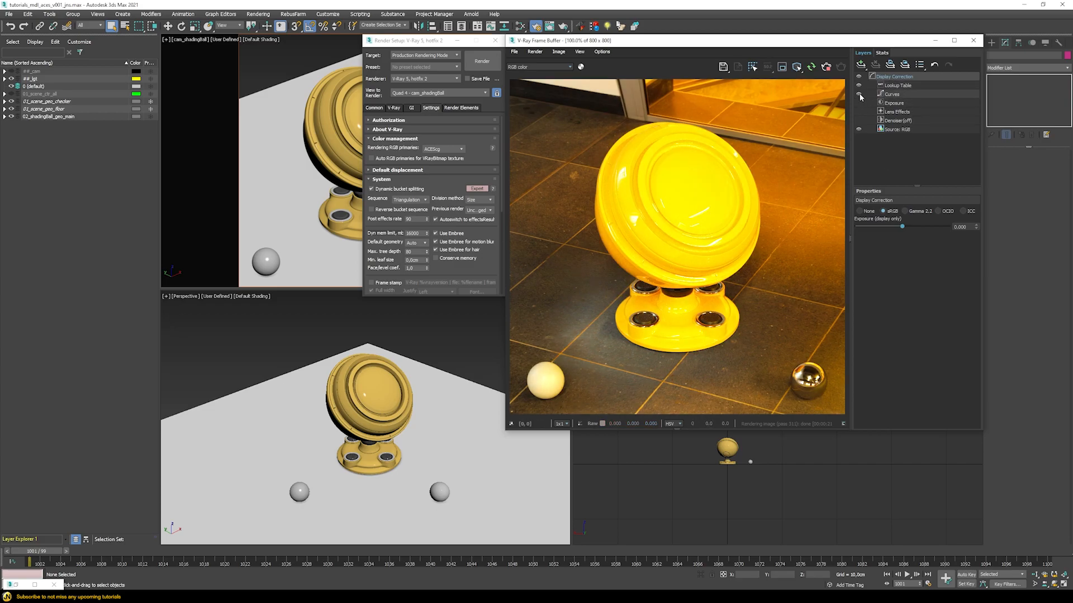
pyautogui.click(858, 85)
pyautogui.click(937, 211)
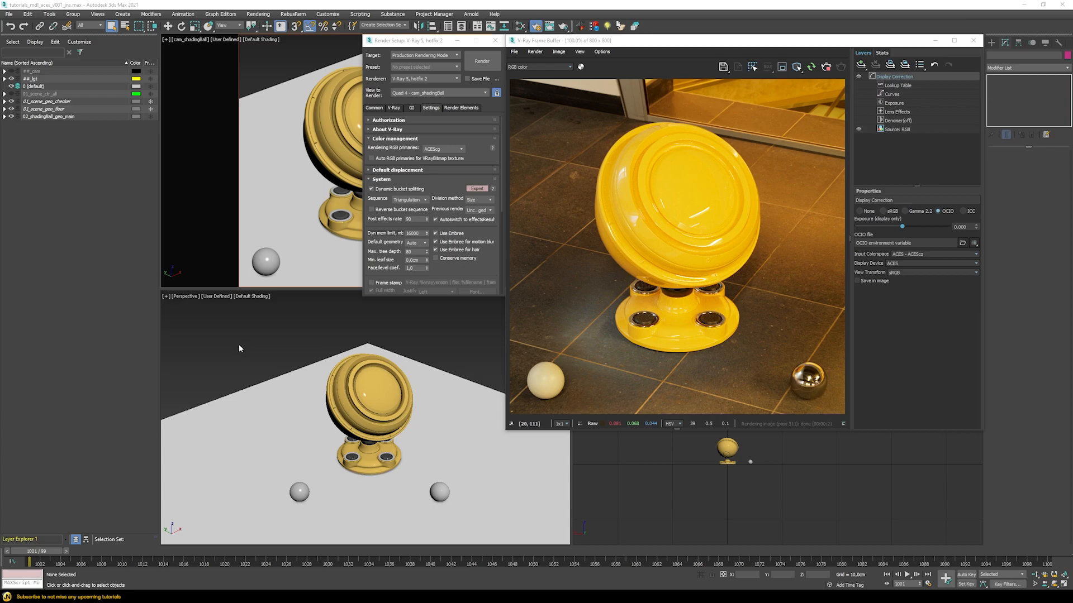
# Step: Open the Slate Material Editor and set the reflection color of the shd_dummy VRayMtl to black
pyautogui.click(519, 27)
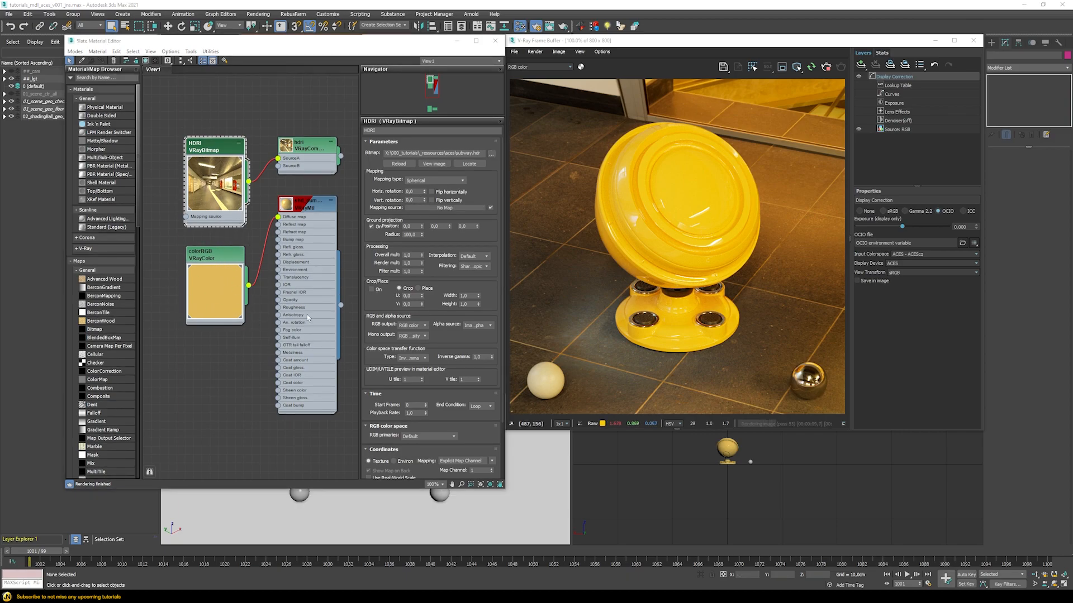
pyautogui.doubleClick(307, 204)
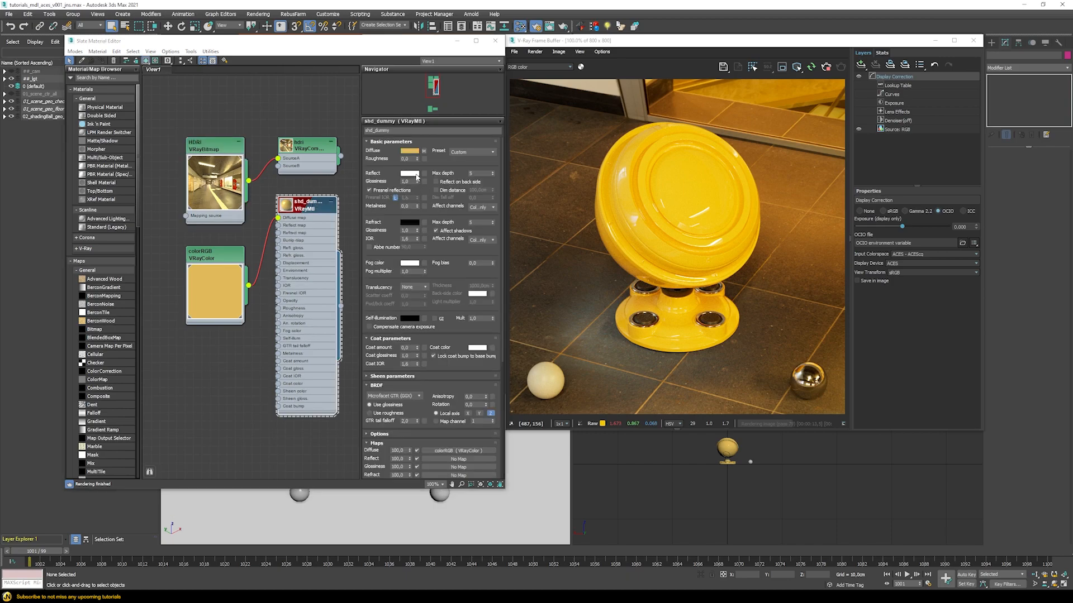
pyautogui.click(409, 174)
pyautogui.moveTo(314, 95); pyautogui.dragTo(267, 96)
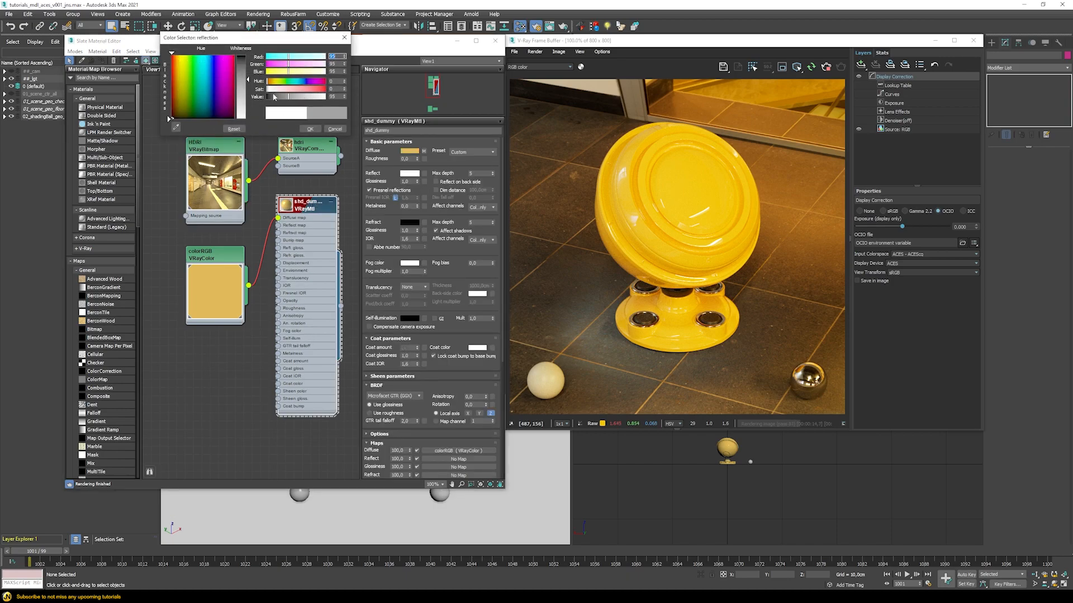
pyautogui.click(314, 130)
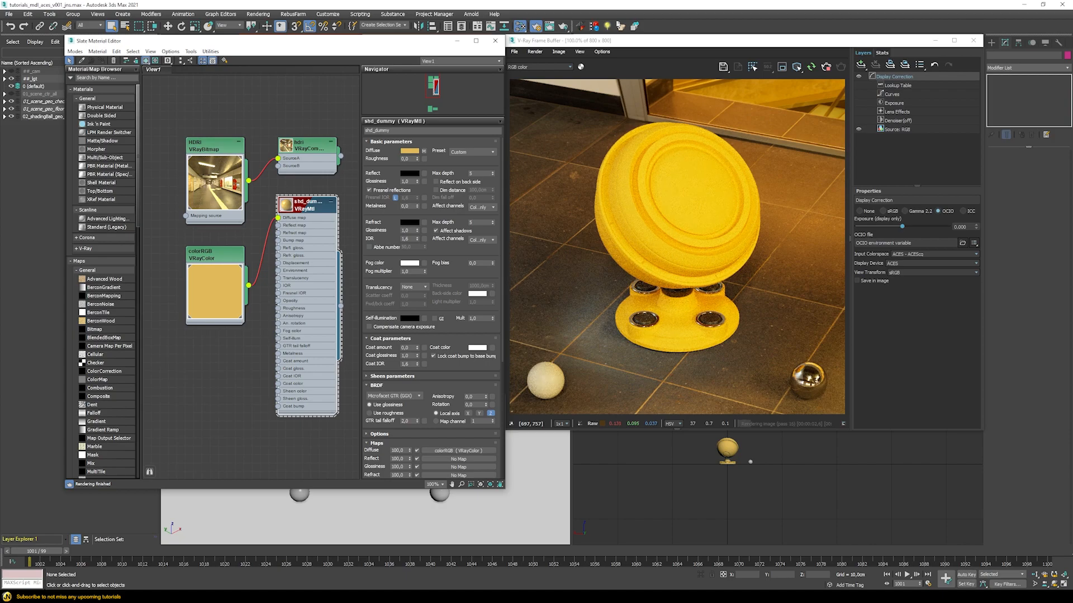
# Step: Set the RGB primaries of the colorRGB VRayColor map to sRGB primaries
pyautogui.doubleClick(224, 256)
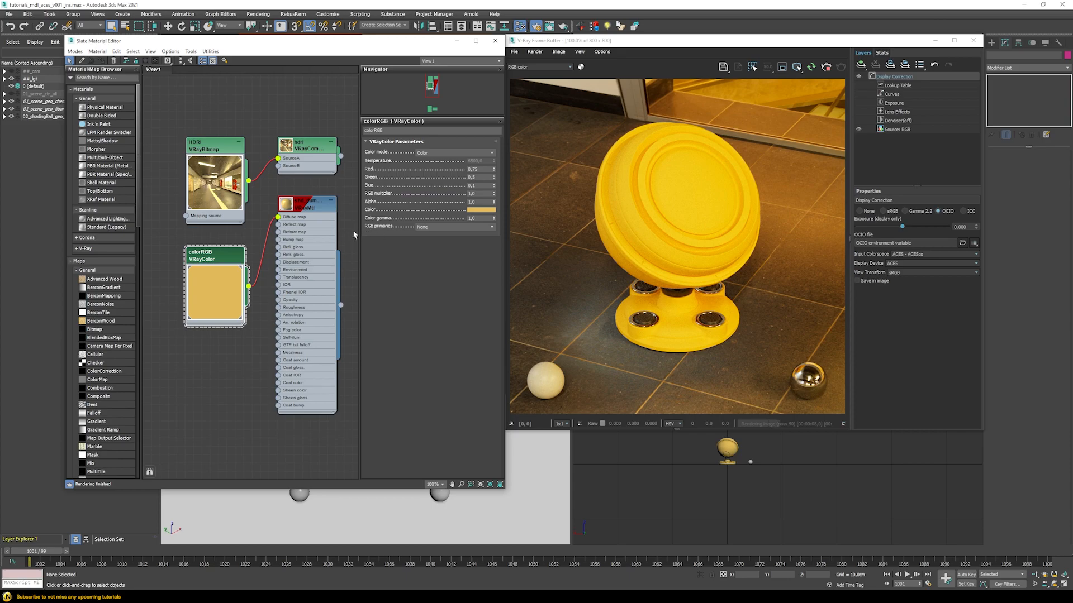
pyautogui.click(429, 229)
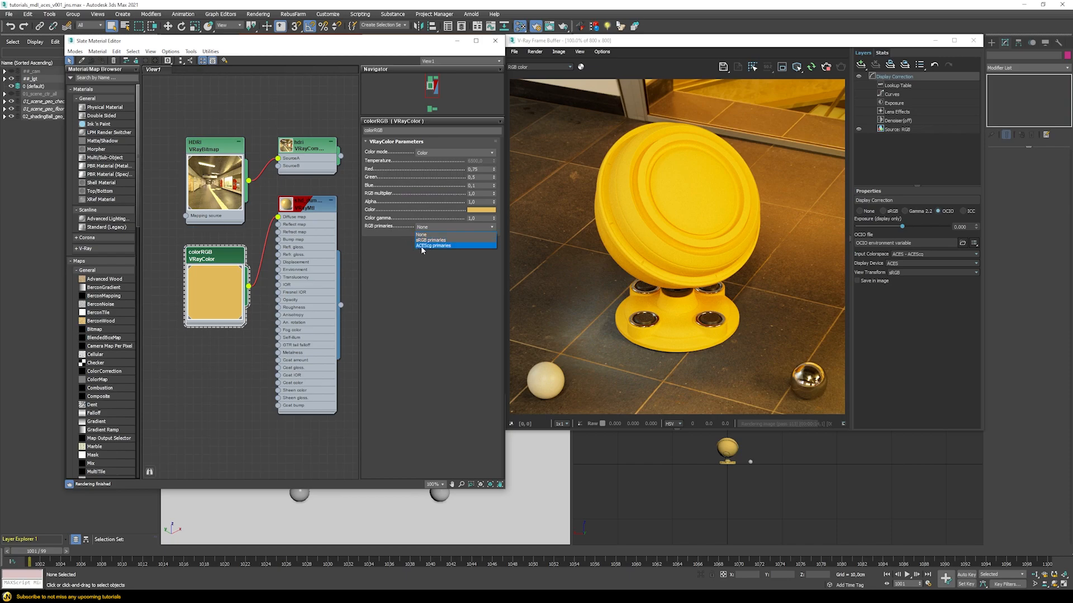
pyautogui.click(383, 269)
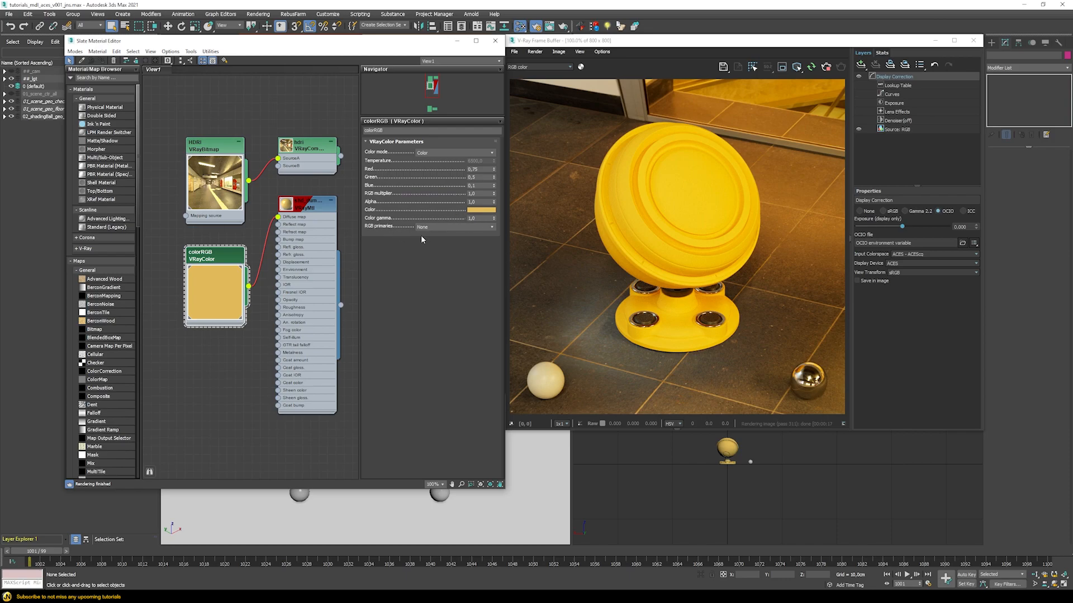
pyautogui.moveTo(336, 41); pyautogui.dragTo(329, 191)
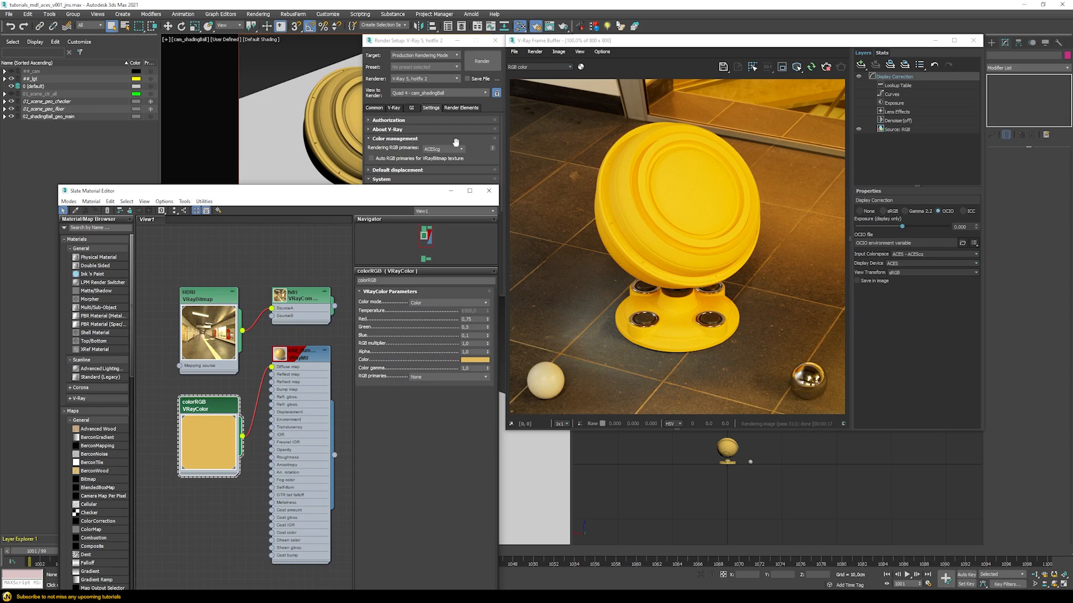
pyautogui.moveTo(409, 191); pyautogui.dragTo(414, 43)
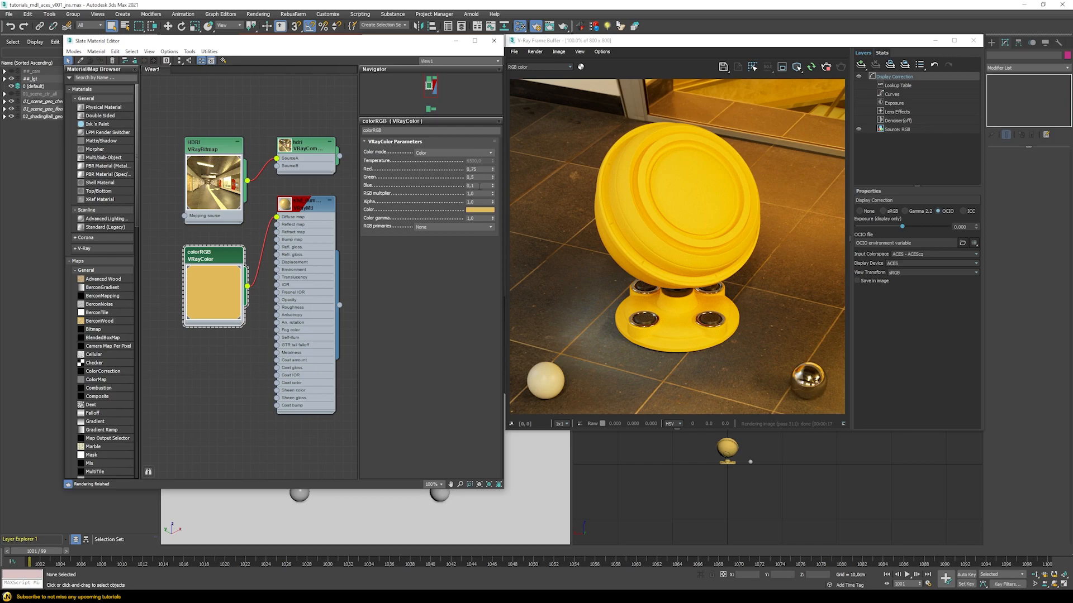
pyautogui.click(424, 227)
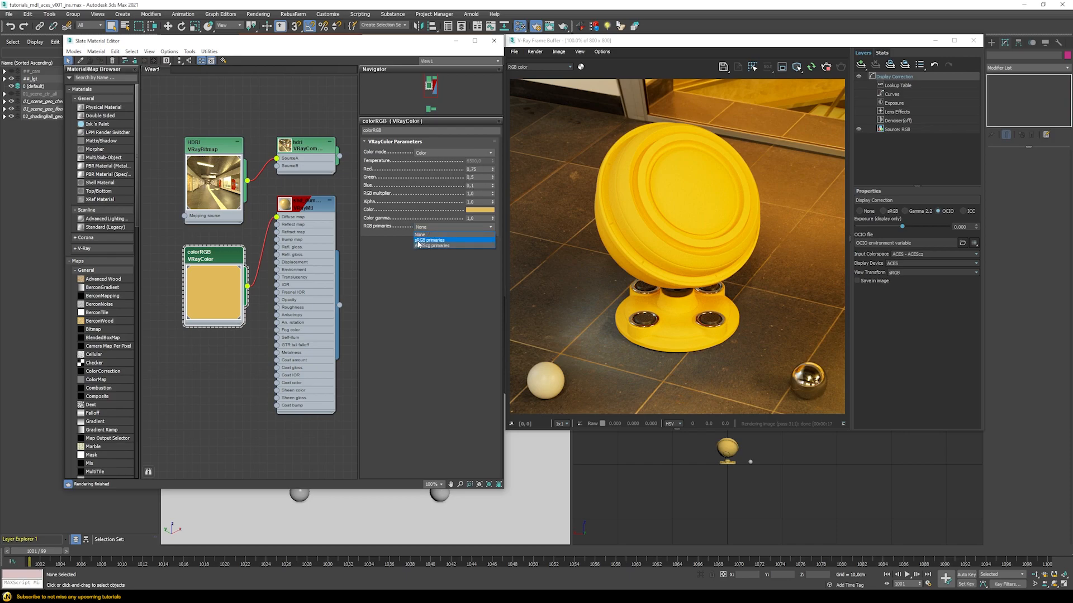
pyautogui.click(418, 240)
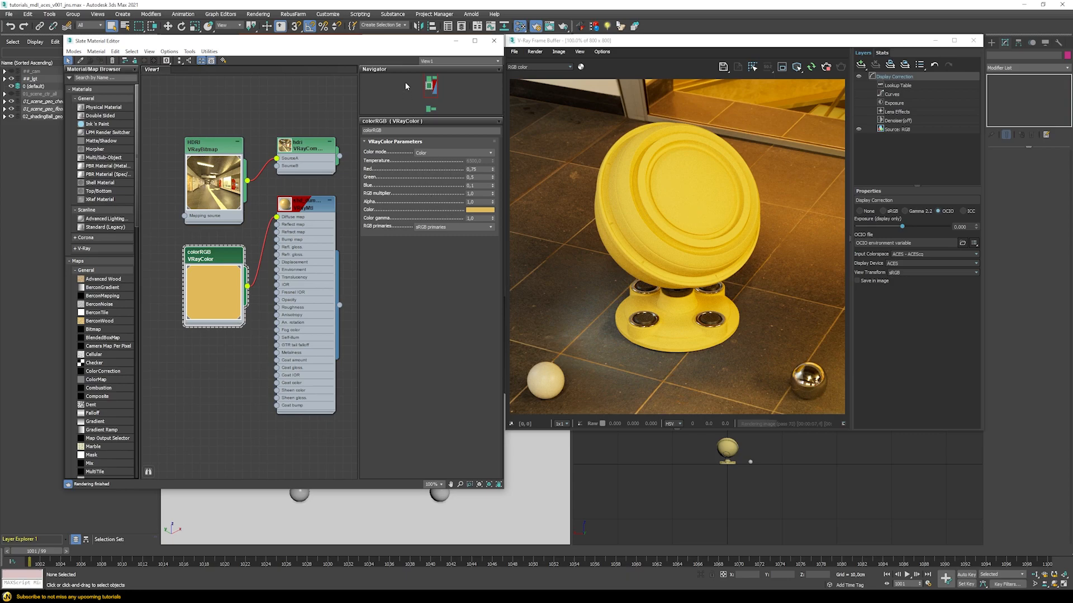
# Step: Set the colorRGB map's RGB primaries to ACEScg primaries and display the diffuse render element in the frame buffer
pyautogui.click(424, 226)
pyautogui.click(422, 246)
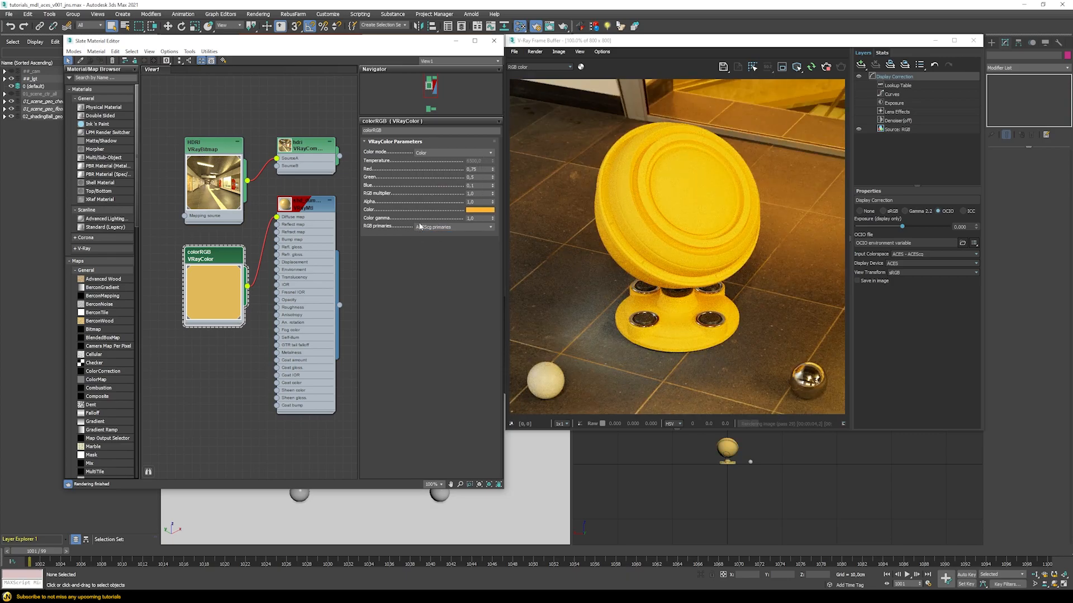
pyautogui.moveTo(397, 45); pyautogui.dragTo(394, 44)
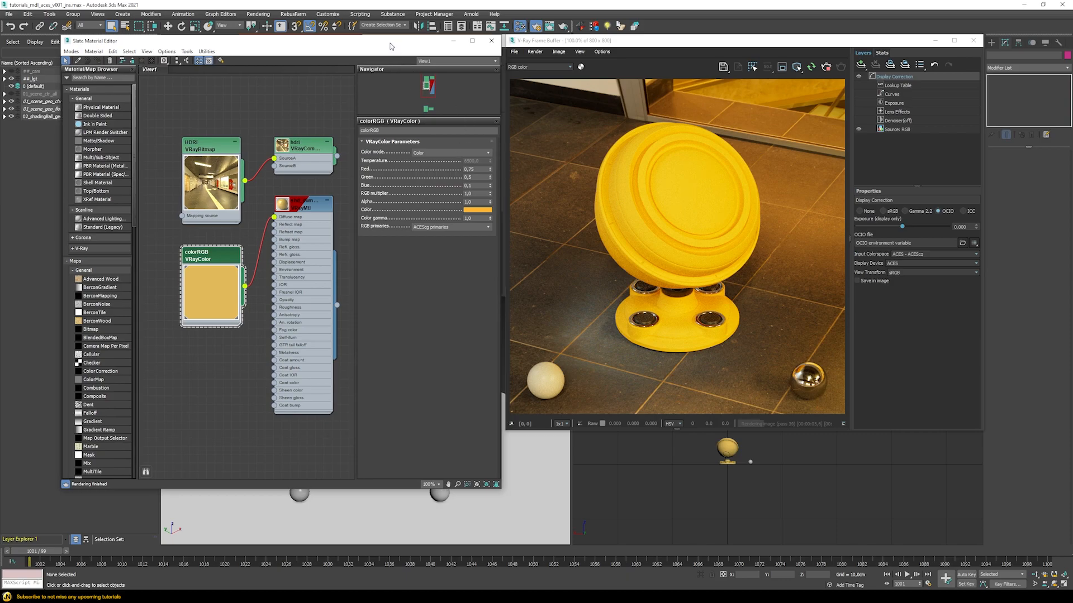
pyautogui.click(530, 67)
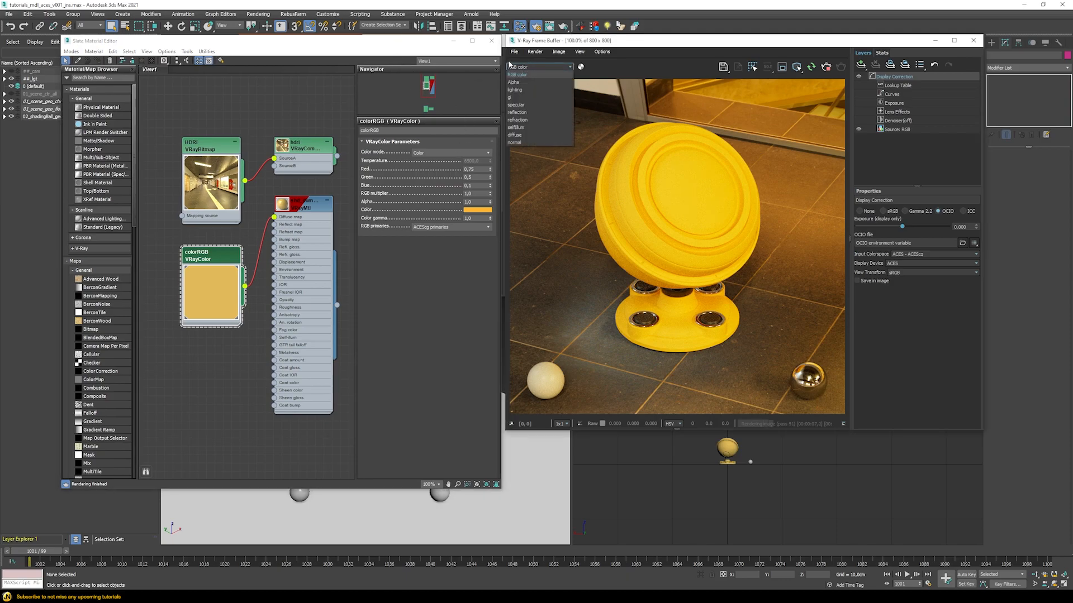
pyautogui.click(514, 135)
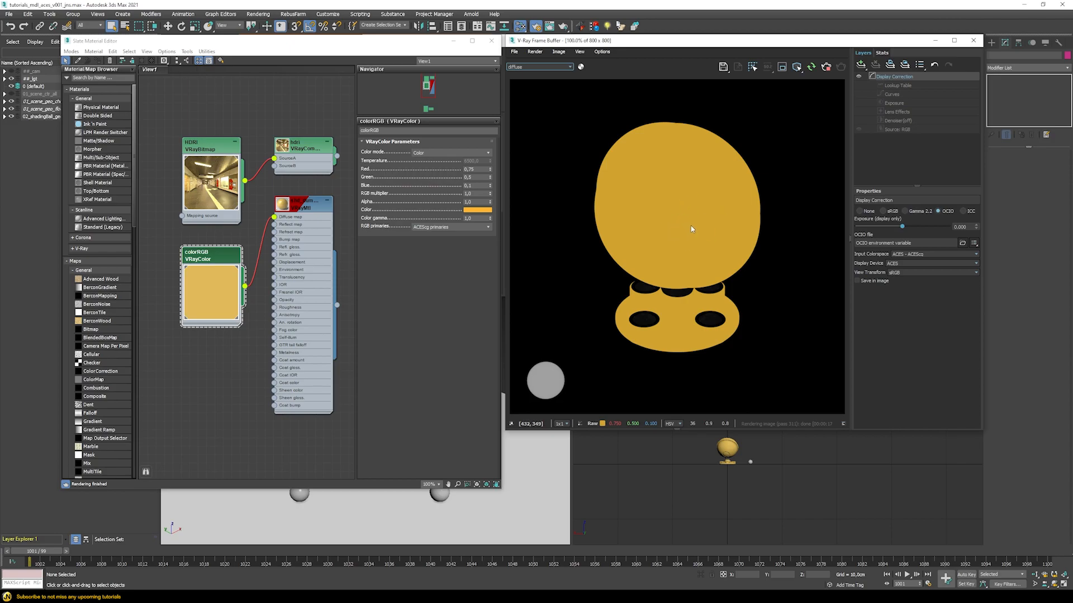
# Step: Compare the diffuse pass with the colorRGB map's RGB primaries set to sRGB primaries and to None
pyautogui.click(429, 228)
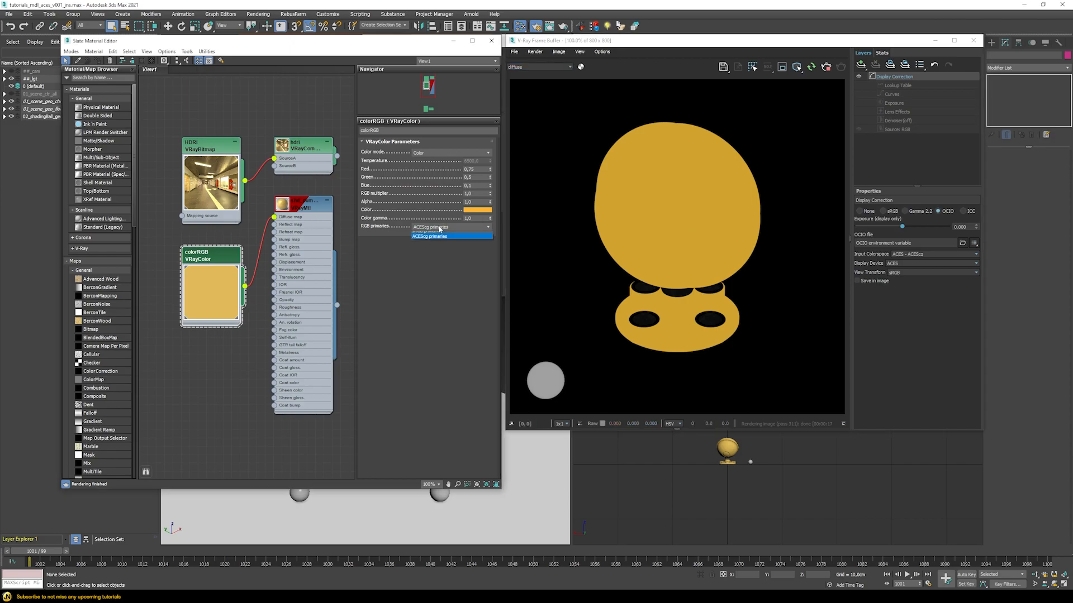
pyautogui.click(418, 240)
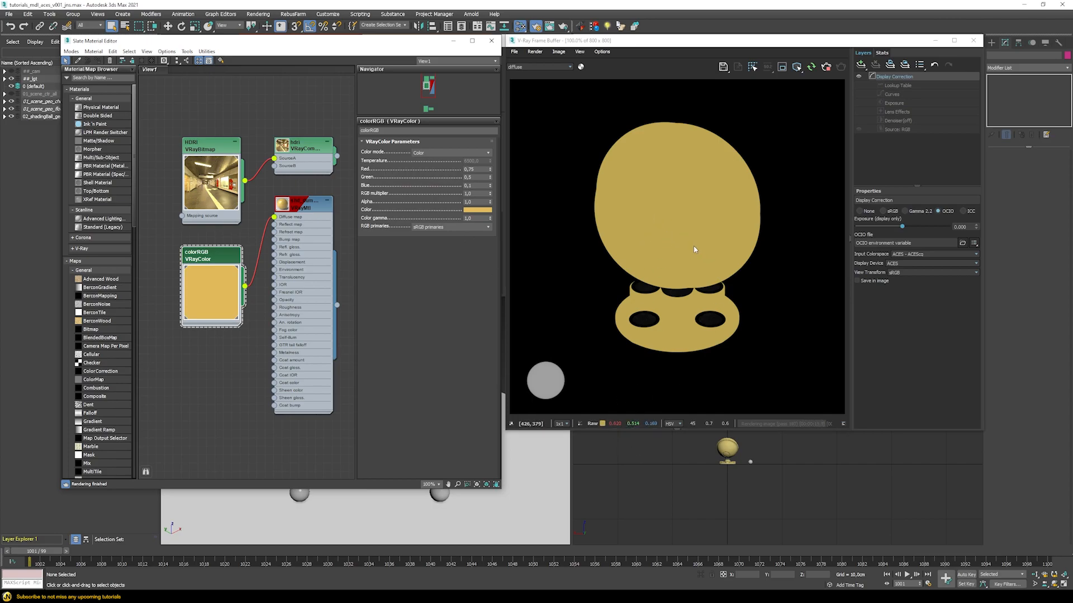
pyautogui.click(442, 227)
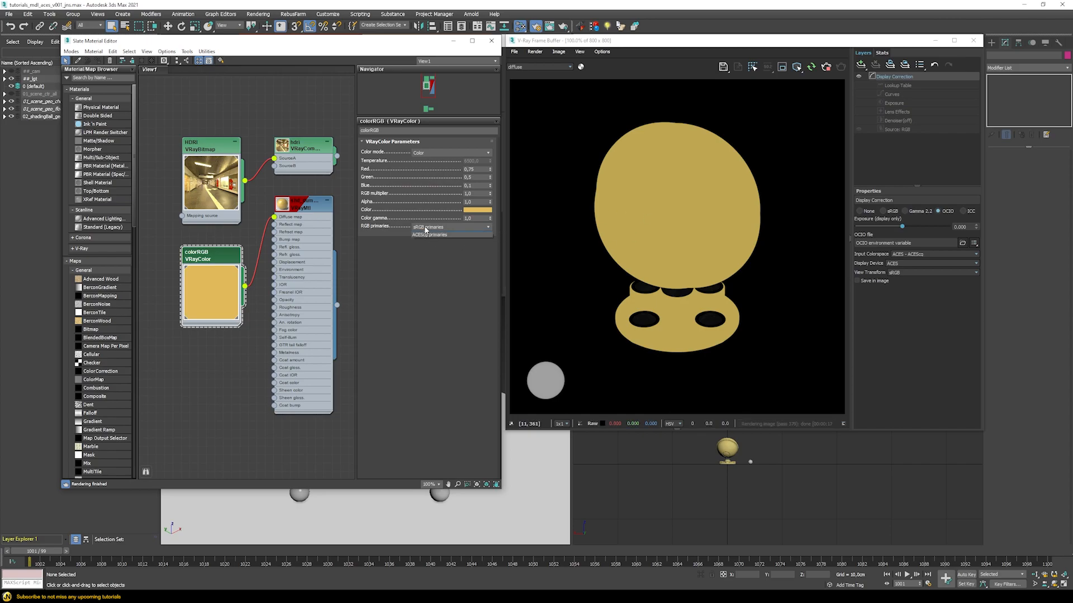
pyautogui.click(419, 234)
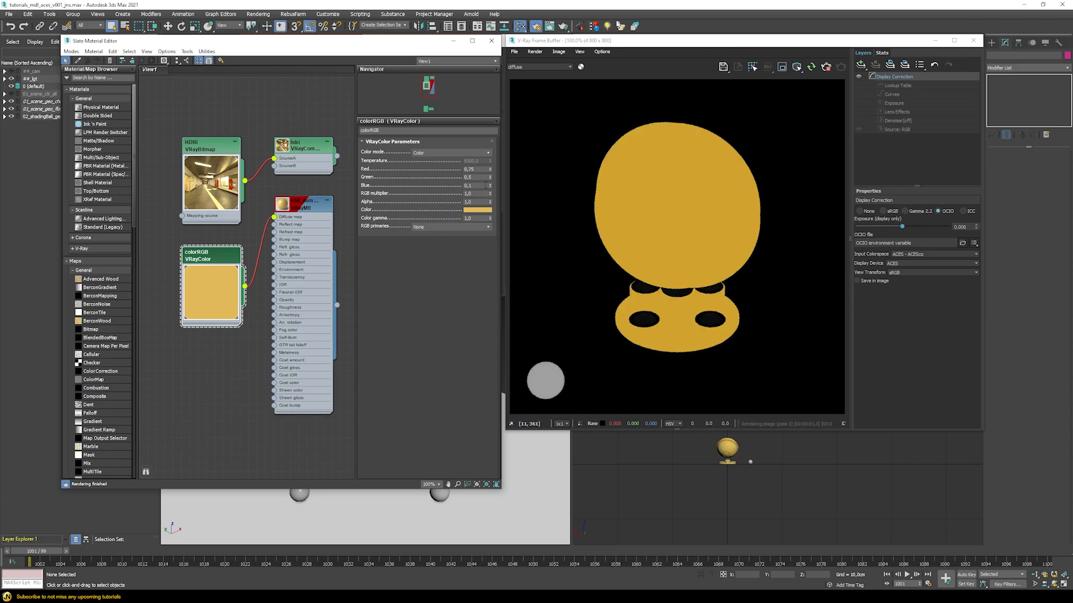
pyautogui.moveTo(414, 45); pyautogui.dragTo(415, 164)
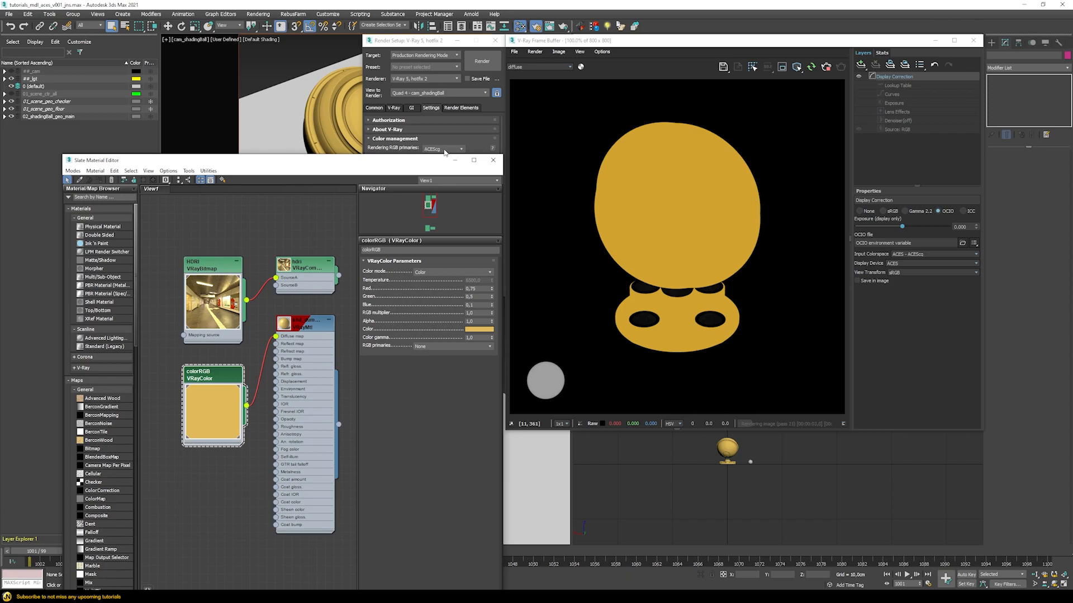
pyautogui.moveTo(390, 156); pyautogui.dragTo(406, 47)
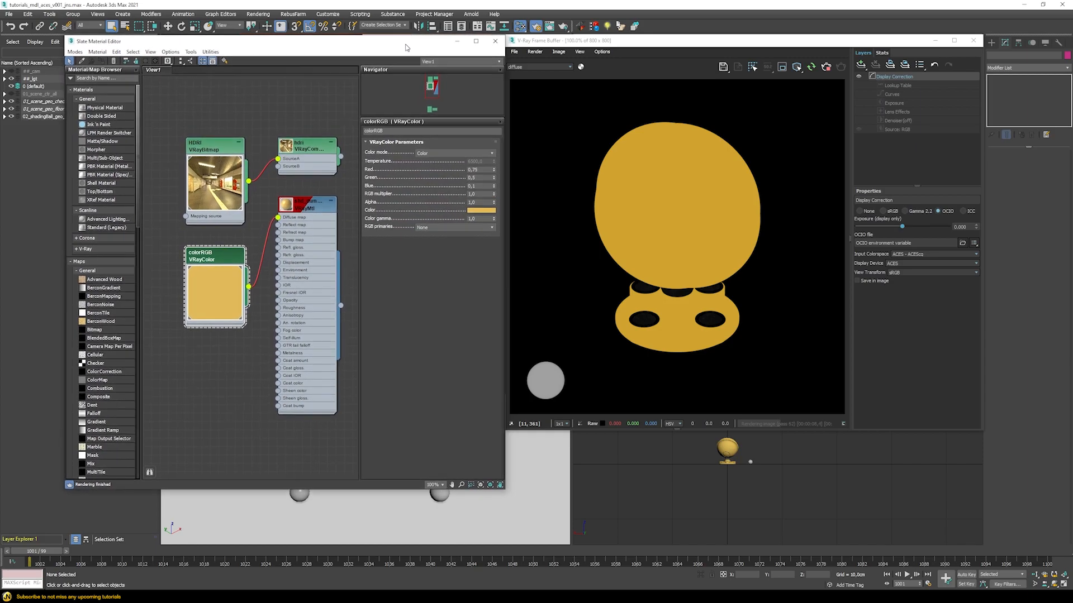
# Step: Return the colorRGB map's RGB primaries to ACEScg primaries and display the RGB color channel in the frame buffer
pyautogui.click(432, 227)
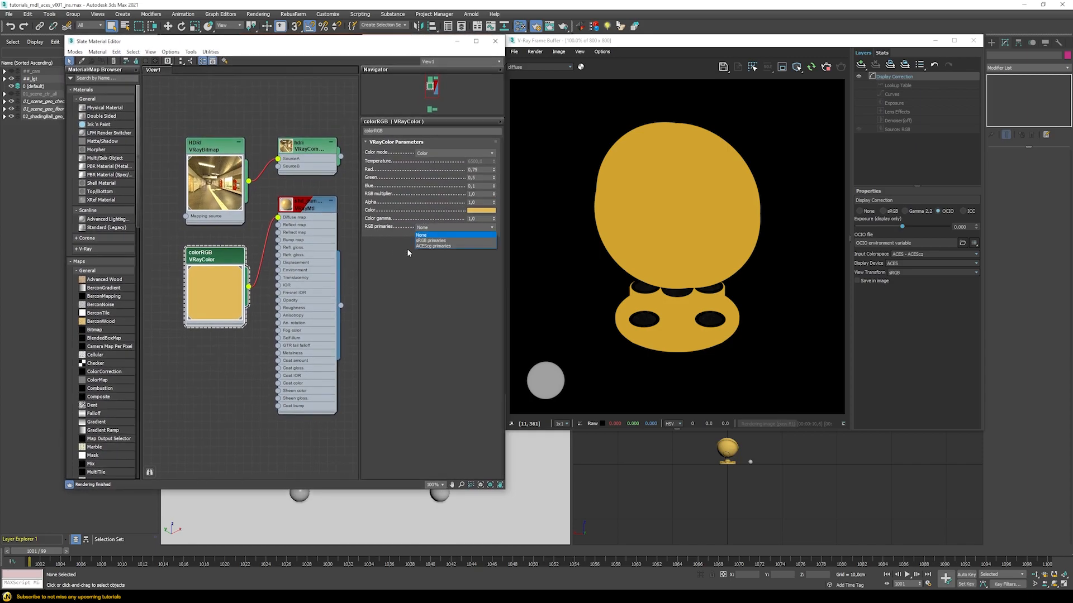
pyautogui.click(424, 246)
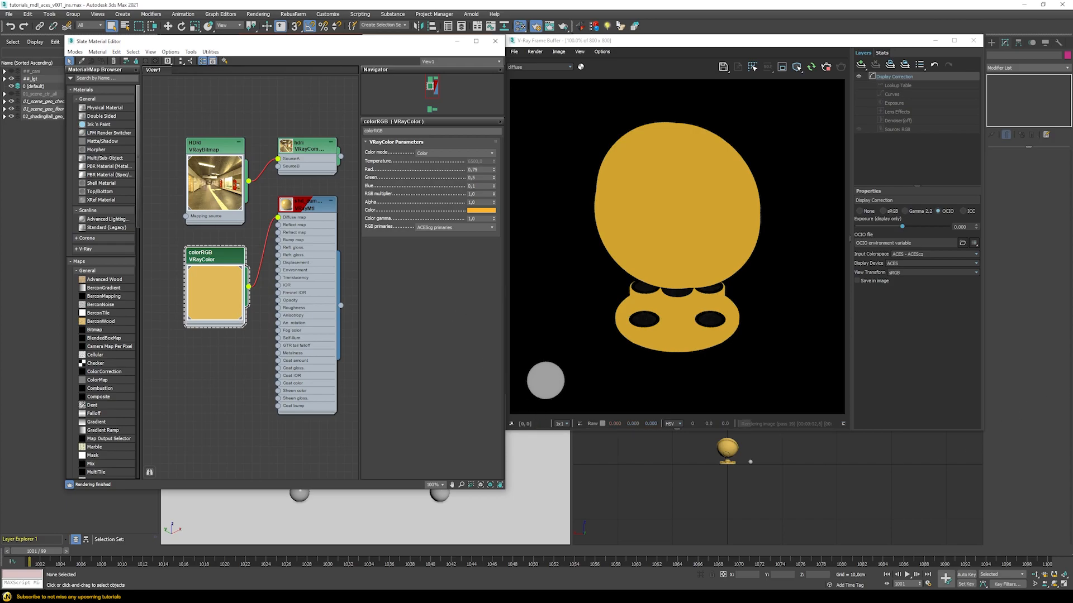
pyautogui.click(541, 66)
pyautogui.click(531, 74)
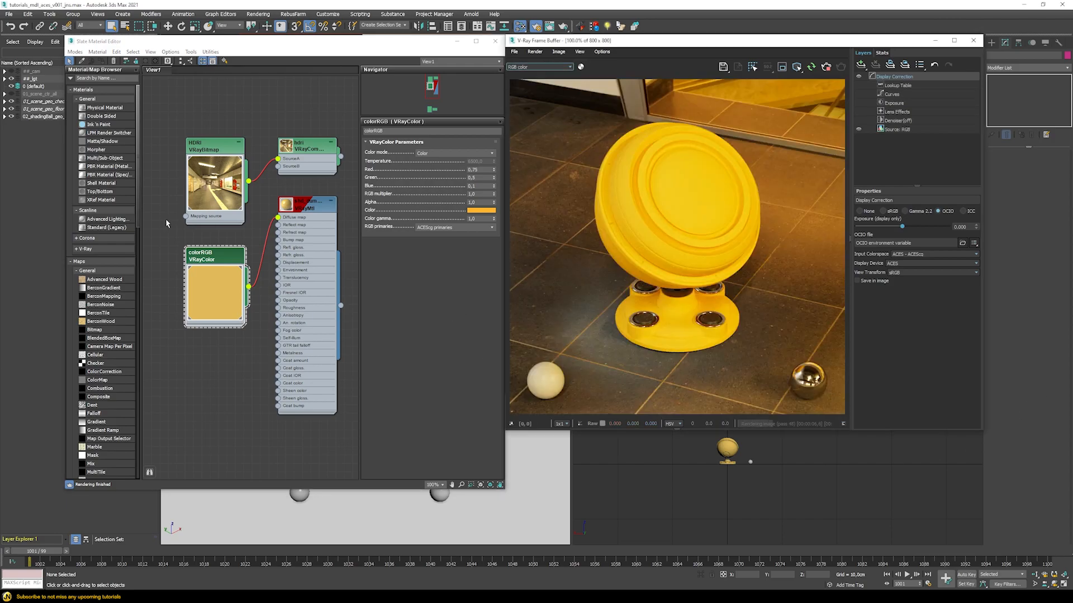
# Step: Set the reflection color of the shd_dummy material to white
pyautogui.doubleClick(293, 209)
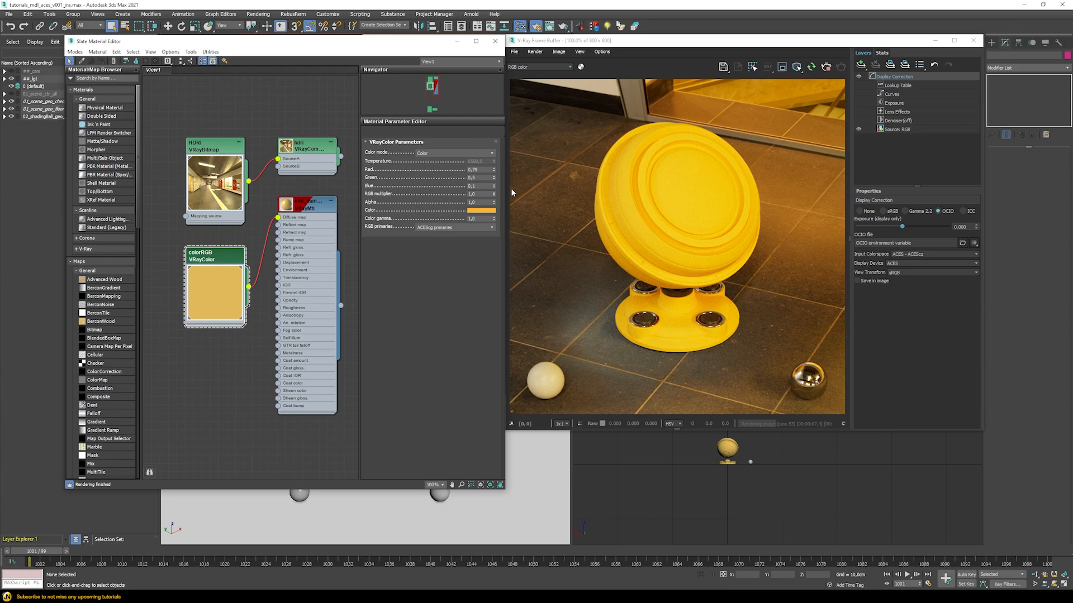
pyautogui.click(409, 174)
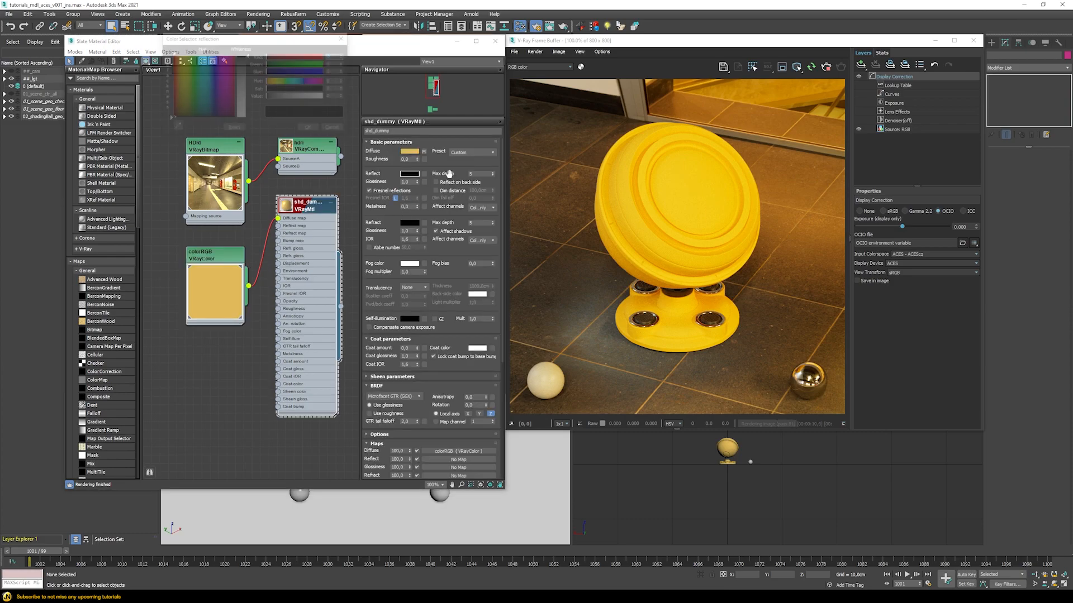
pyautogui.moveTo(312, 97); pyautogui.dragTo(338, 99)
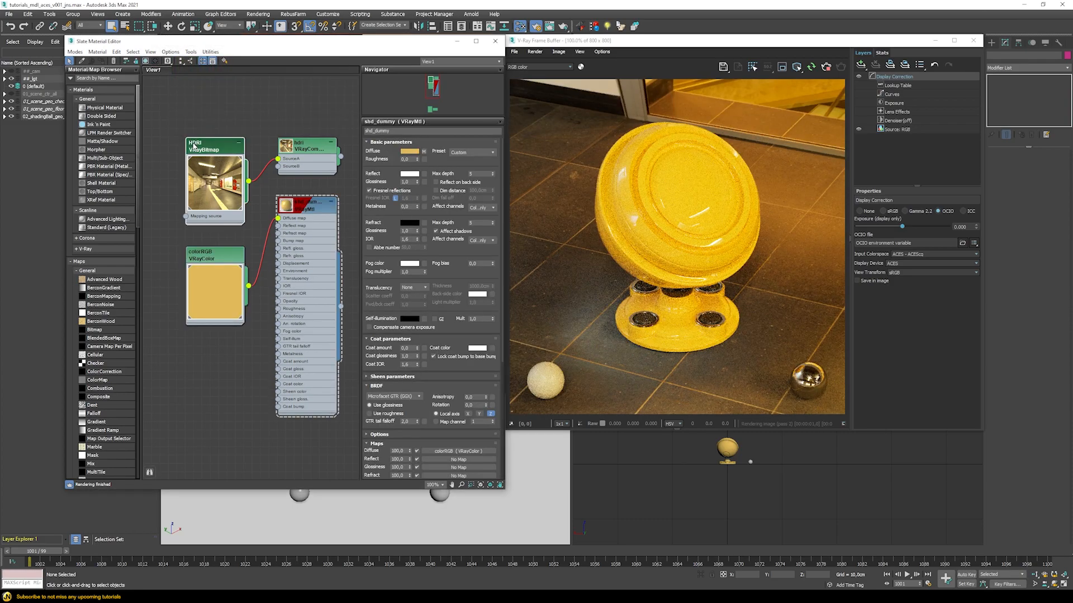
# Step: Search the material browser for "vrayoc", add a VRayOCIO map above the HDRI nodes, and open its parameters
pyautogui.click(209, 147)
pyautogui.moveTo(268, 105); pyautogui.dragTo(274, 187, button='middle')
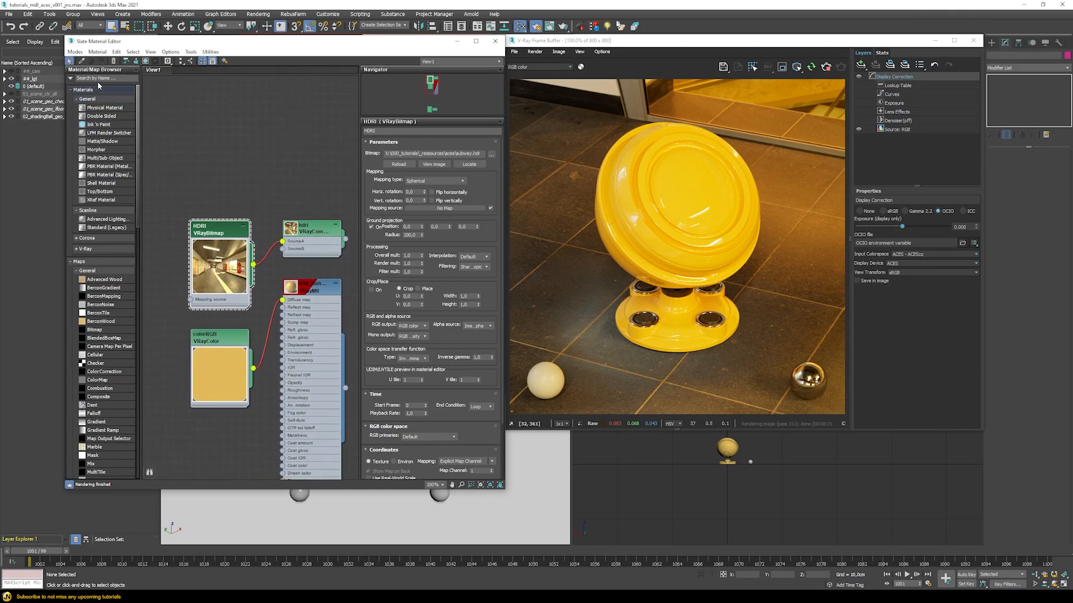
pyautogui.write('vrayoc')
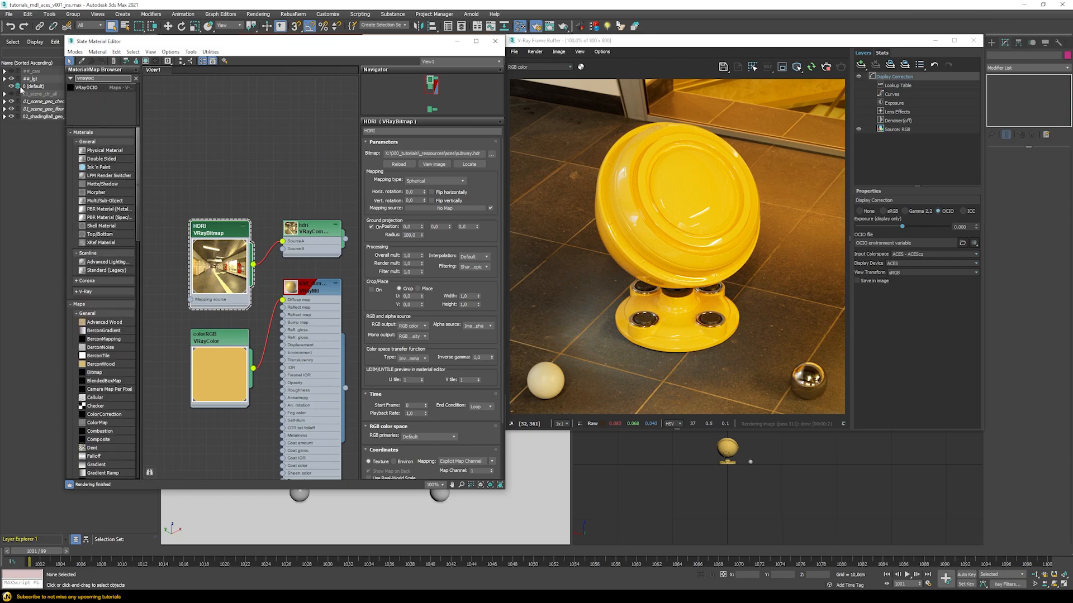
pyautogui.moveTo(87, 87); pyautogui.dragTo(275, 155)
pyautogui.doubleClick(320, 143)
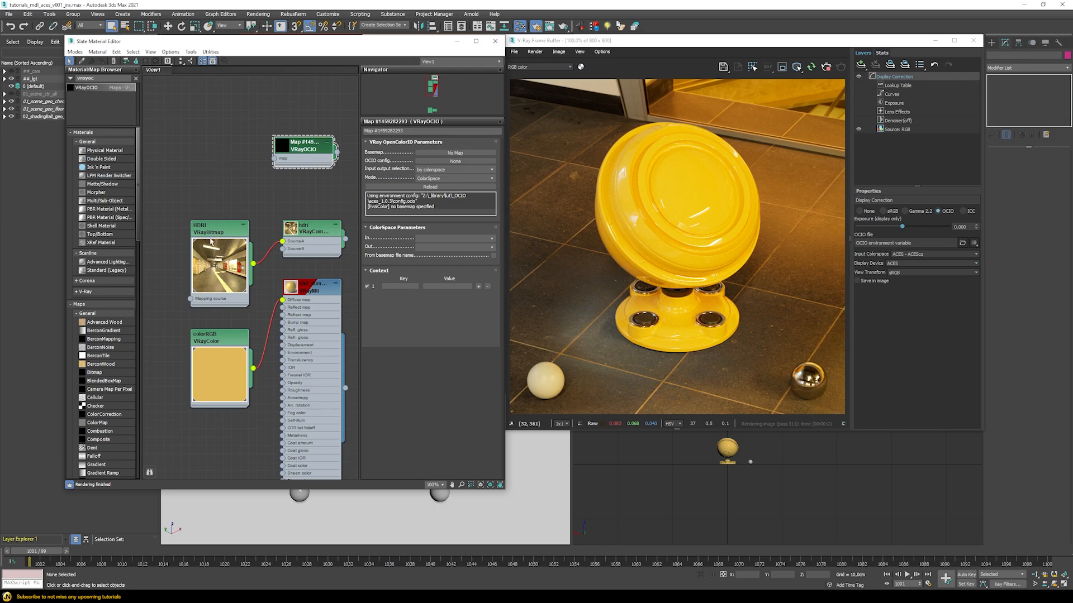
# Step: Duplicate the HDRI VRayBitmap node, connect the copy as the basemap of the VRayOCIO map, and show that map's parameters
pyautogui.keyDown('shift'); pyautogui.moveTo(221, 236); pyautogui.dragTo(218, 125); pyautogui.keyUp('shift')
pyautogui.doubleClick(205, 129)
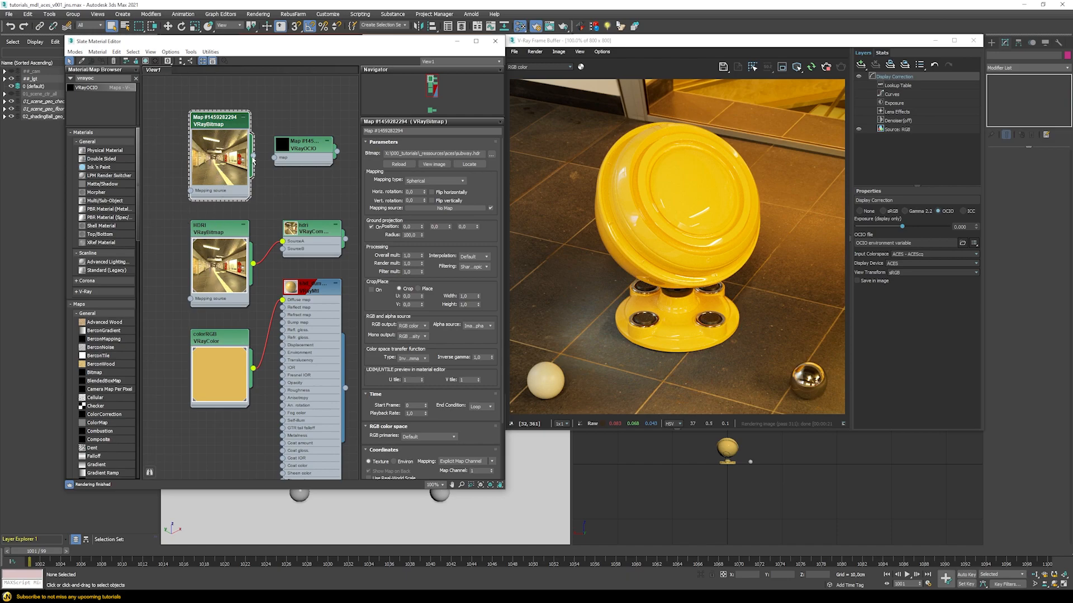
pyautogui.moveTo(253, 155); pyautogui.dragTo(274, 158)
pyautogui.doubleClick(296, 150)
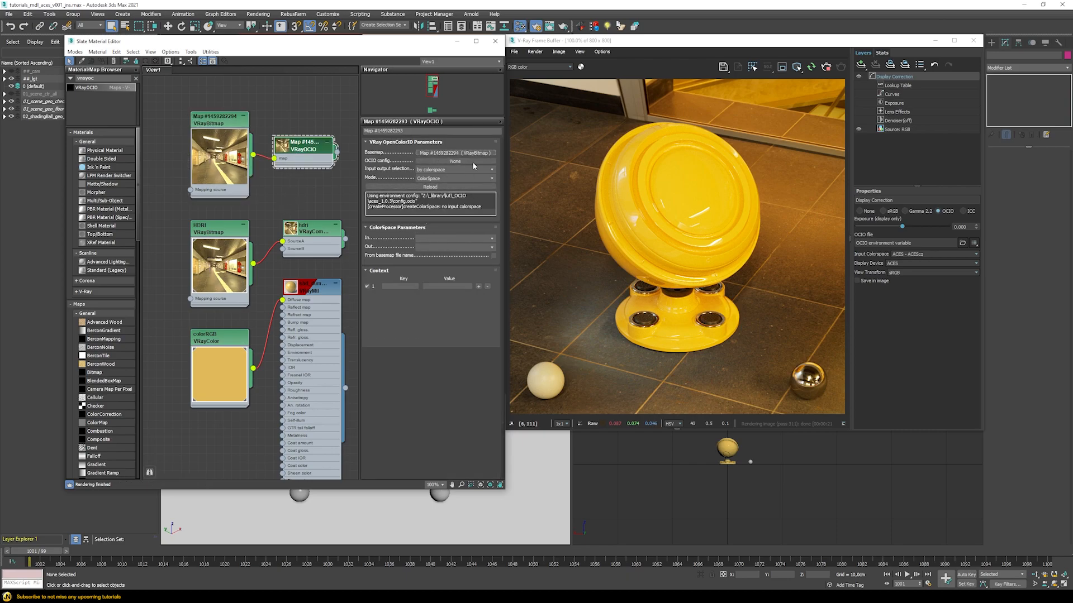
# Step: Set the VRayOCIO map's output color space to ACES - ACEScg and its input color space to lin_srgb
pyautogui.click(492, 238)
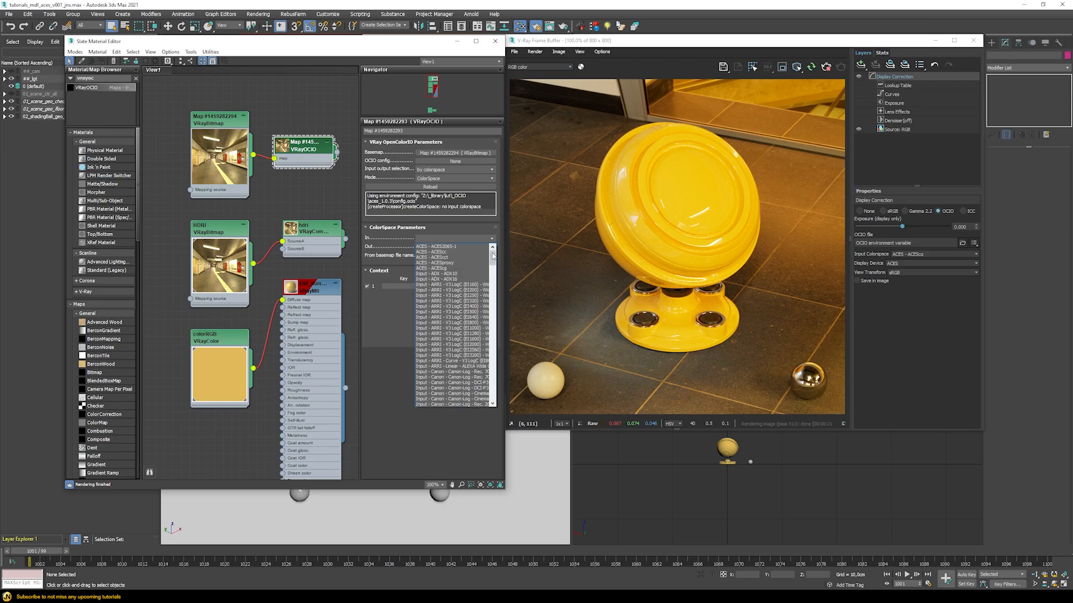
pyautogui.click(398, 239)
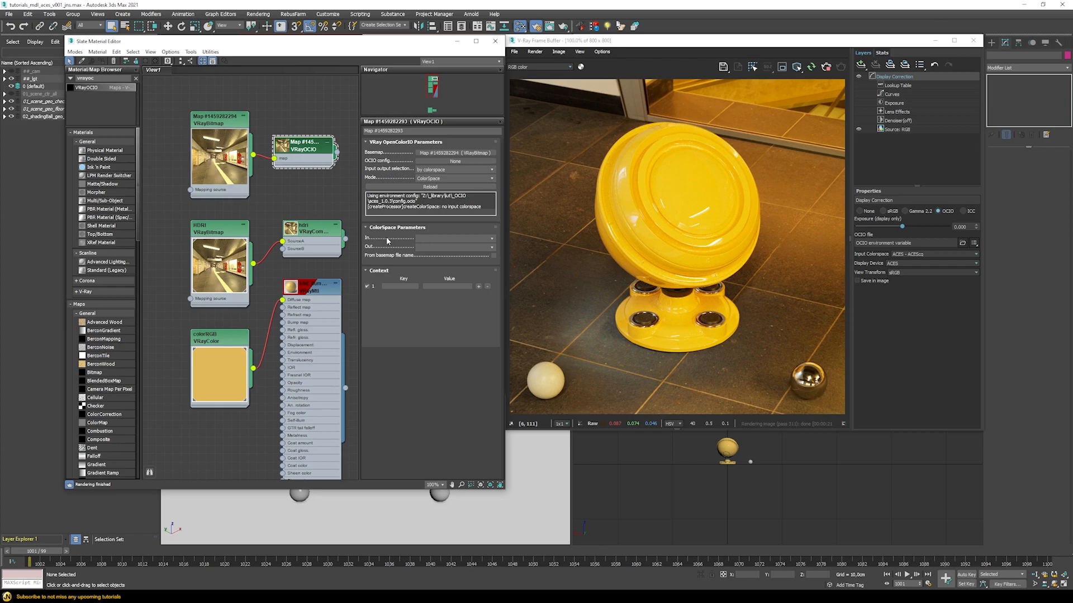
pyautogui.click(440, 247)
pyautogui.click(447, 277)
pyautogui.click(453, 239)
pyautogui.moveTo(492, 263); pyautogui.dragTo(488, 393)
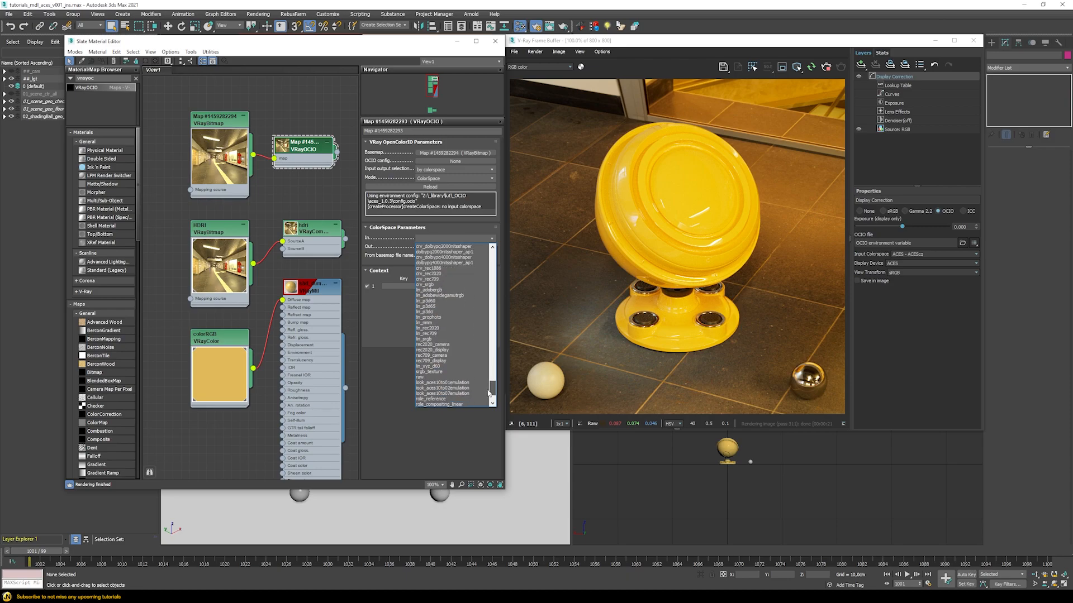
pyautogui.click(423, 340)
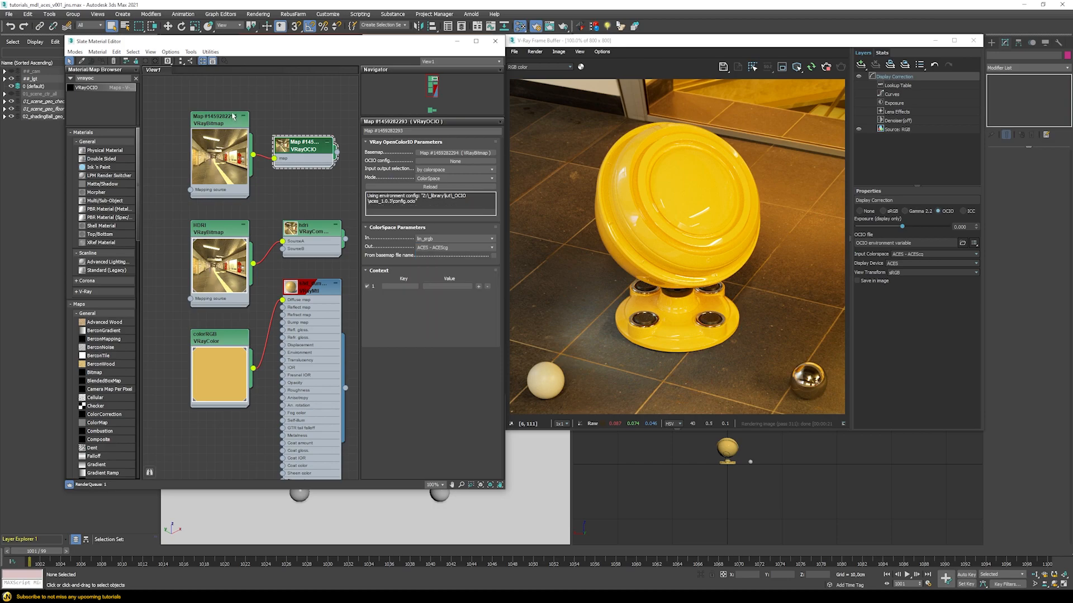
# Step: Enlarge the VRayOCIO node's preview and connect its output to SourceA of the hdri map in place of the HDRI bitmap
pyautogui.doubleClick(282, 146)
pyautogui.moveTo(302, 143); pyautogui.dragTo(302, 119)
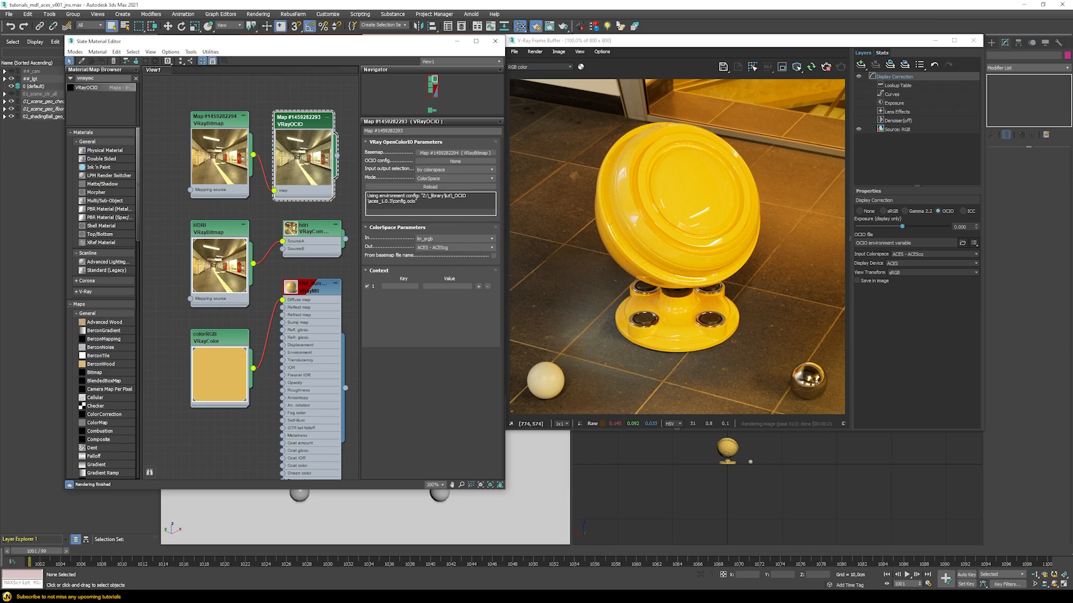
pyautogui.doubleClick(219, 229)
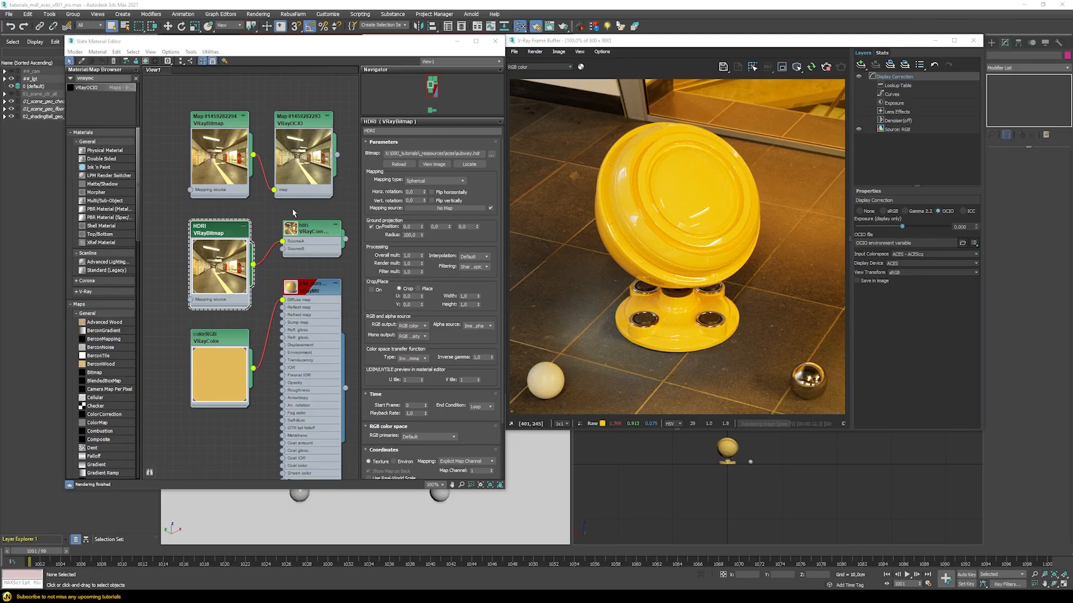
pyautogui.moveTo(337, 155); pyautogui.dragTo(283, 241)
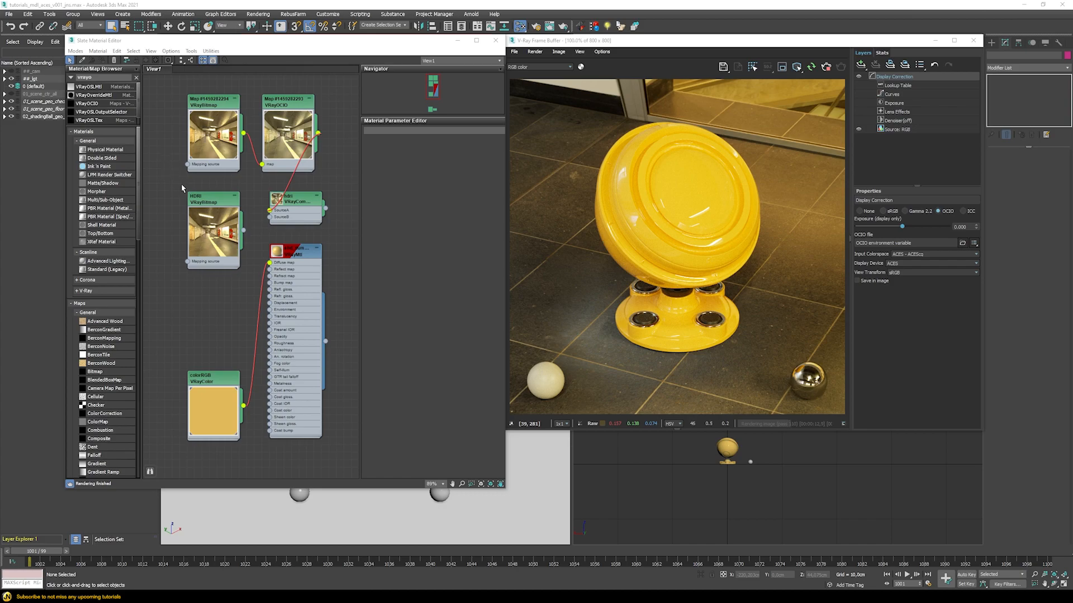
pyautogui.moveTo(207, 201); pyautogui.dragTo(206, 193)
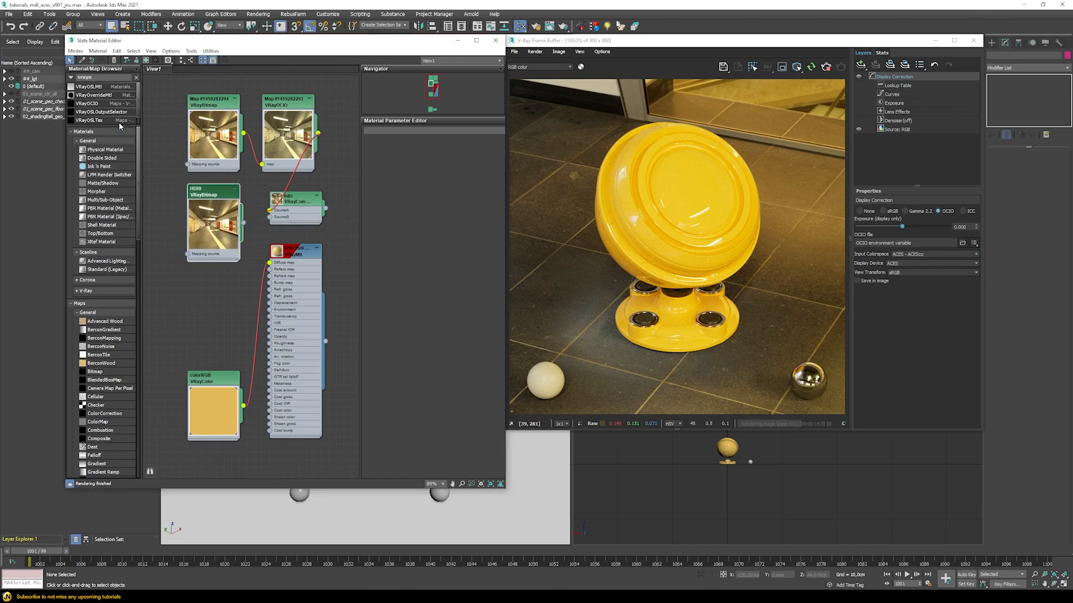
# Step: Search the material browser for "vrayb", add a VRayBitmap above the colorRGB node, and load green.jpg into it
pyautogui.press('BackSpace')
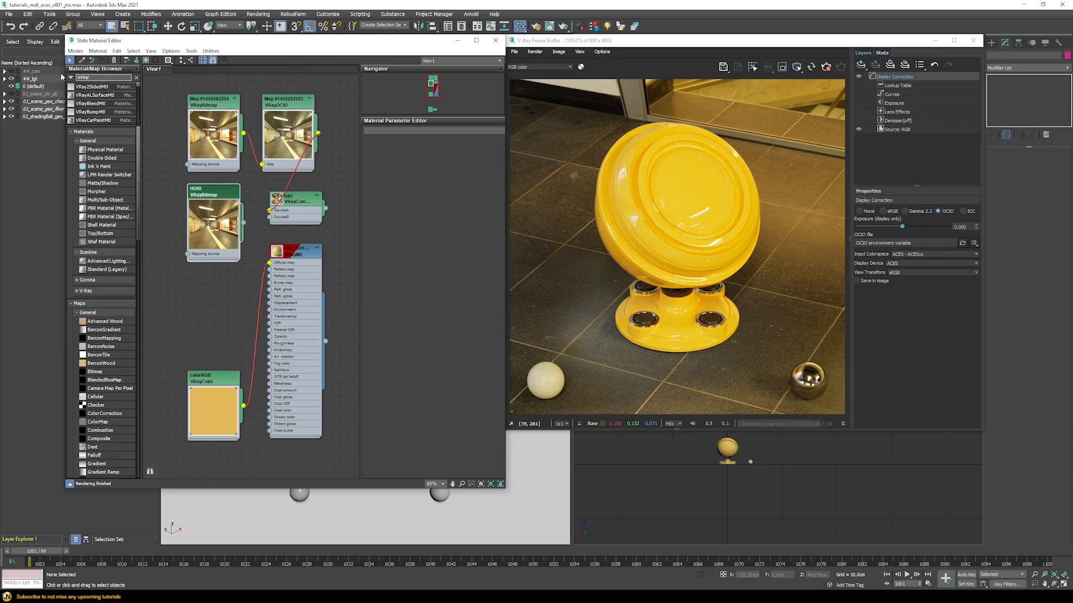
pyautogui.write('b')
pyautogui.moveTo(90, 104); pyautogui.dragTo(169, 315)
pyautogui.doubleClick(169, 315)
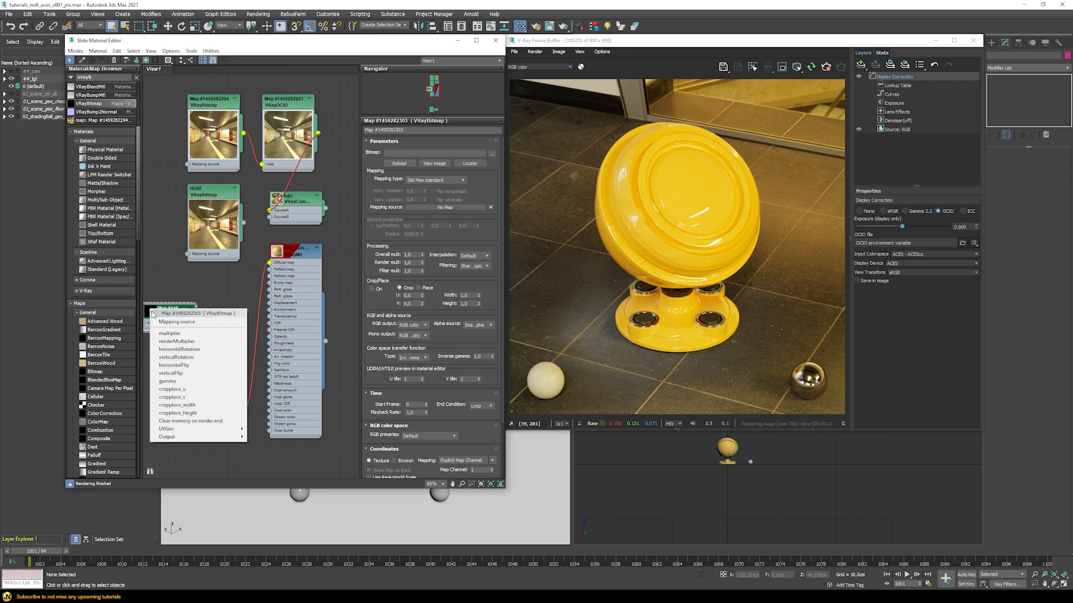
pyautogui.click(492, 153)
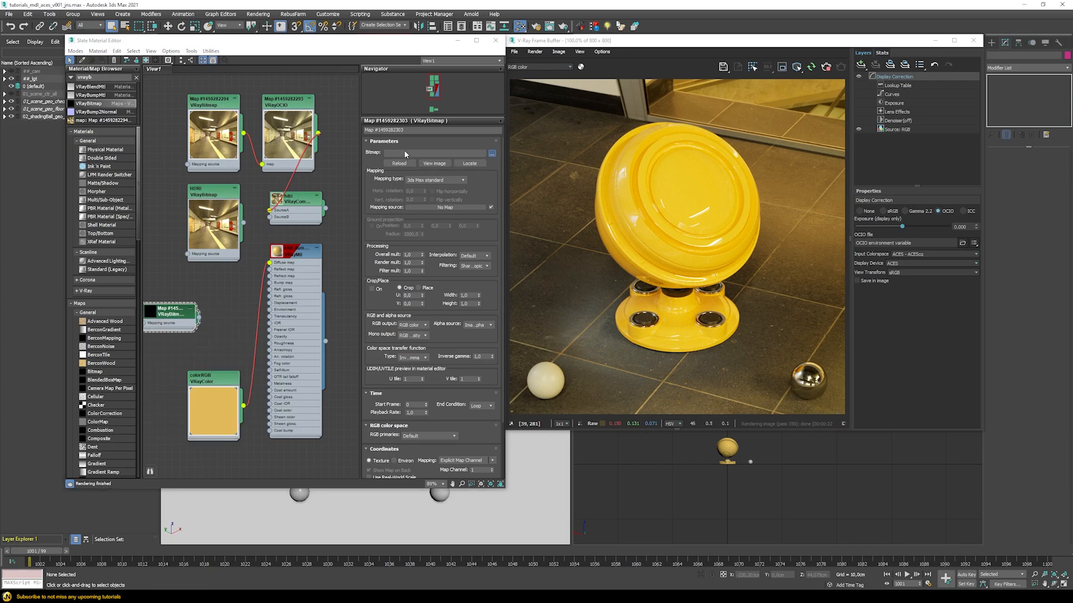
pyautogui.doubleClick(141, 133)
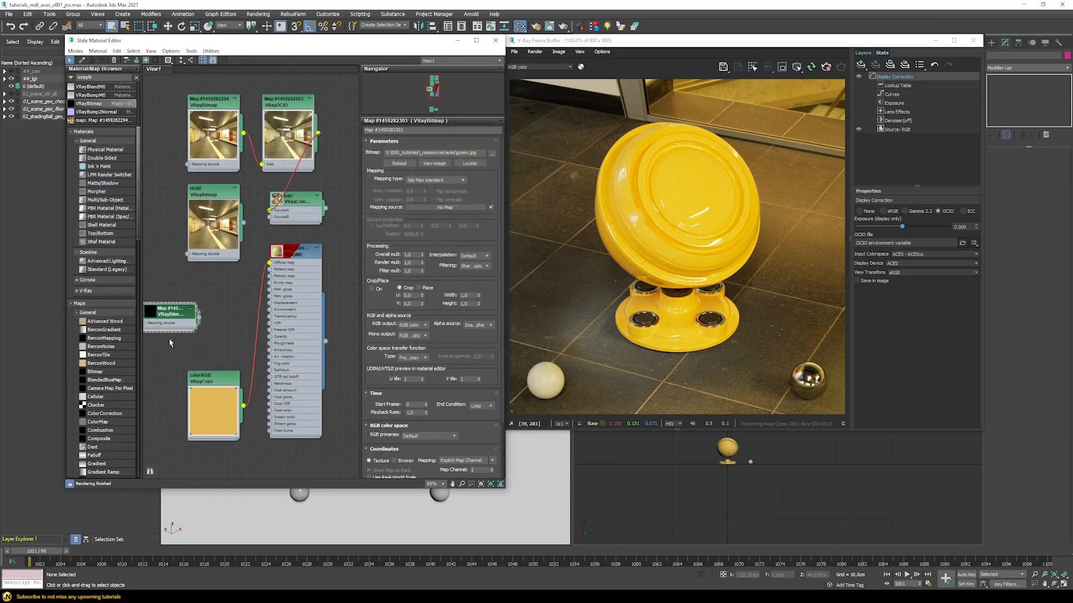
# Step: Connect the green.jpg bitmap to the material's Diffuse map, move the colorRGB node aside, and remove its accidental link to the bitmap's mapping source
pyautogui.moveTo(152, 314); pyautogui.dragTo(145, 284)
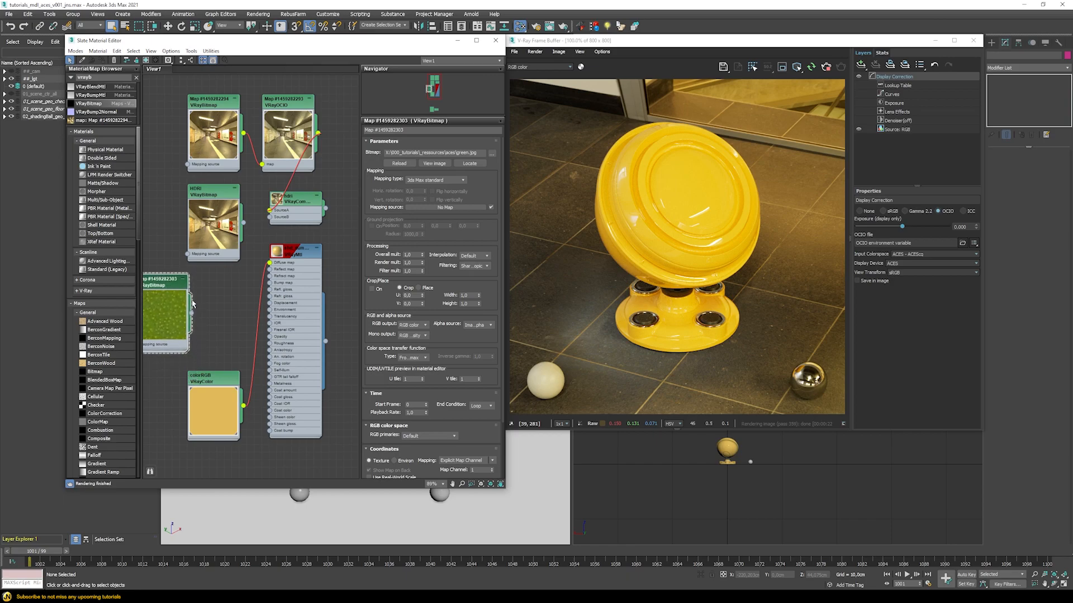
pyautogui.moveTo(192, 314); pyautogui.dragTo(270, 262)
pyautogui.click(199, 313)
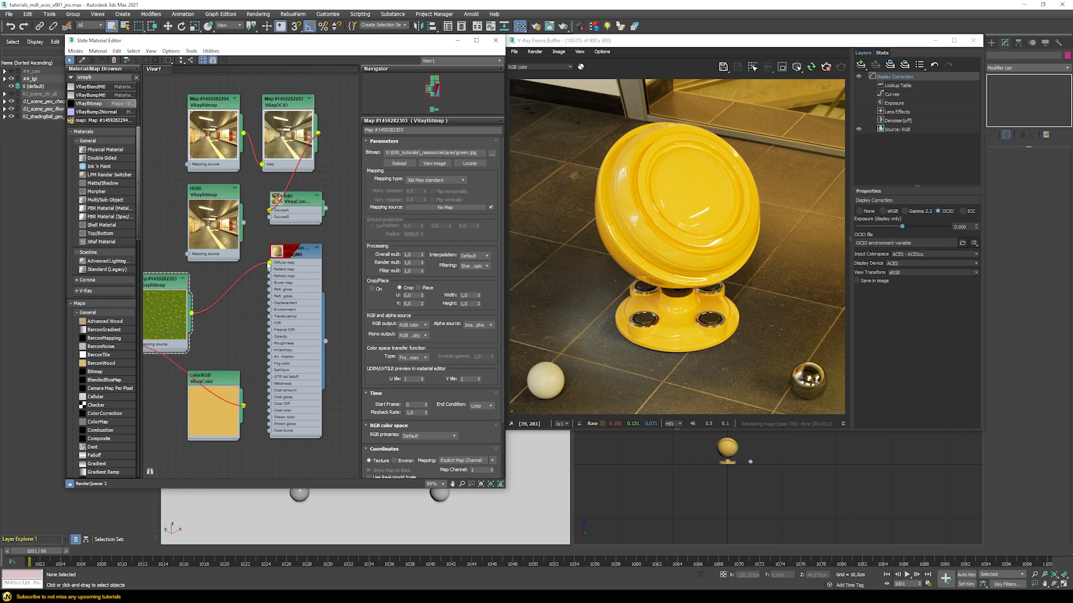
pyautogui.moveTo(224, 379); pyautogui.dragTo(200, 393)
pyautogui.moveTo(200, 351); pyautogui.dragTo(271, 347, button='middle')
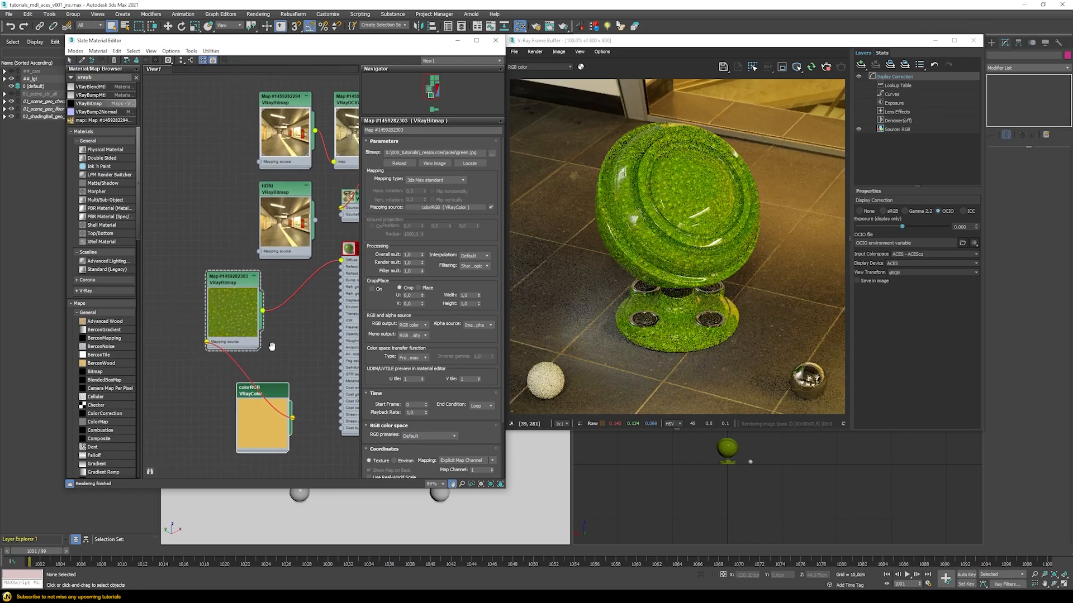
pyautogui.moveTo(206, 340); pyautogui.dragTo(184, 397)
pyautogui.moveTo(263, 349); pyautogui.dragTo(211, 348, button='middle')
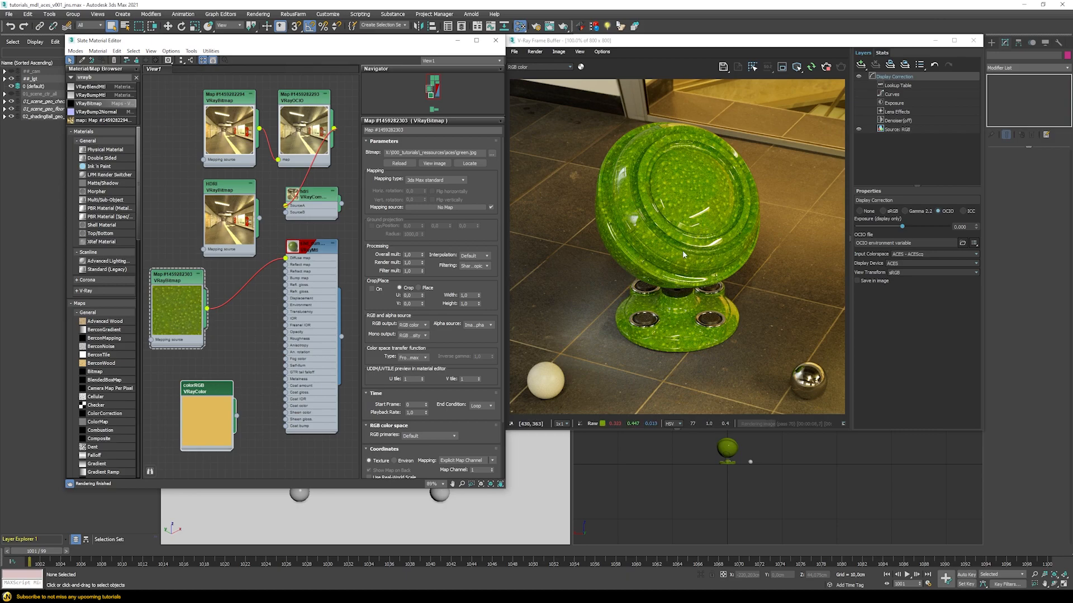
# Step: Insert a copy of the VRayOCIO map between the green bitmap and the Diffuse map, with srgb_texture as its input color space
pyautogui.keyDown('shift'); pyautogui.moveTo(299, 102); pyautogui.dragTo(225, 365); pyautogui.keyUp('shift')
pyautogui.moveTo(282, 336); pyautogui.dragTo(286, 258)
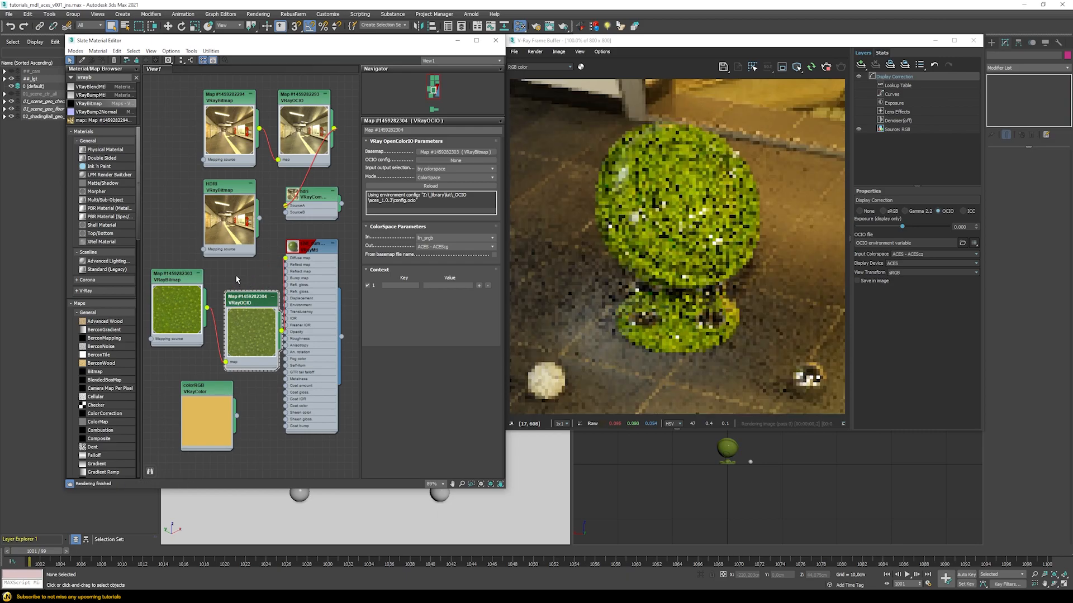
pyautogui.moveTo(246, 296)
pyautogui.mouseDown()
pyautogui.moveTo(238, 266)
pyautogui.moveTo(234, 278)
pyautogui.mouseUp()
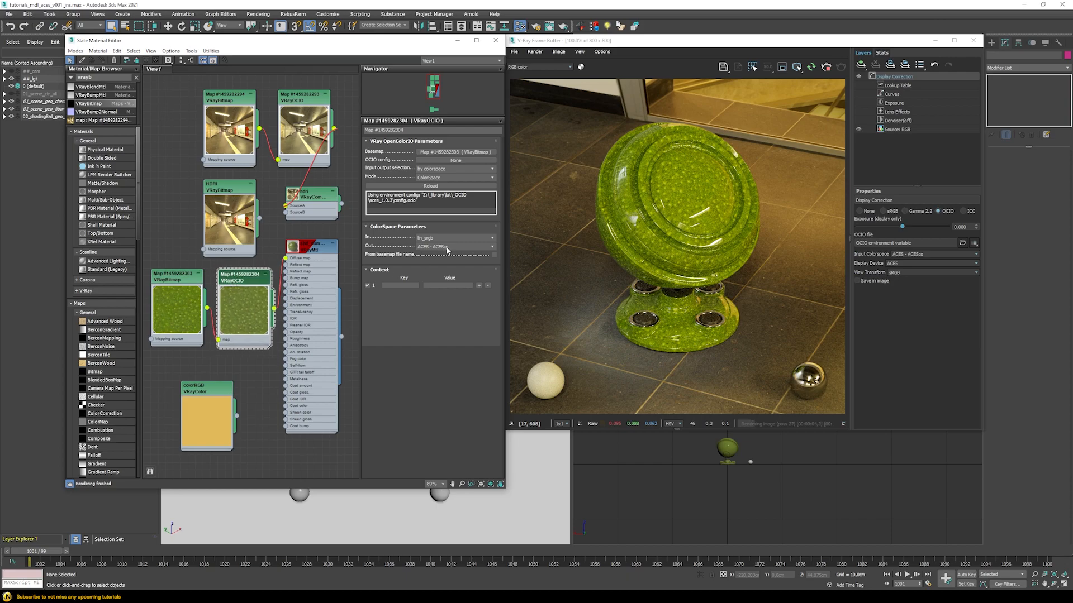
pyautogui.click(429, 239)
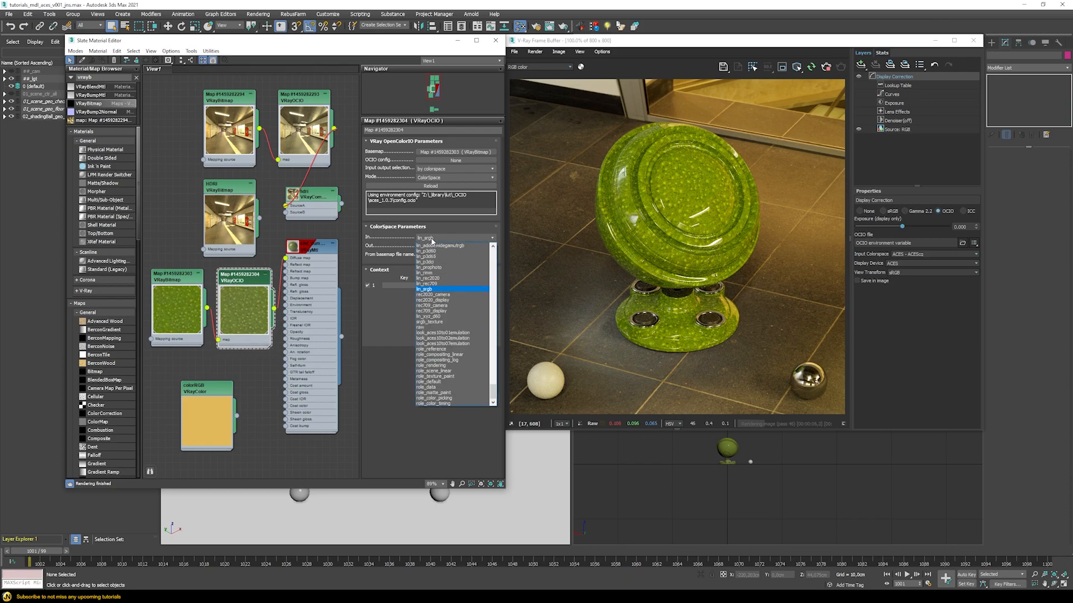
pyautogui.click(425, 323)
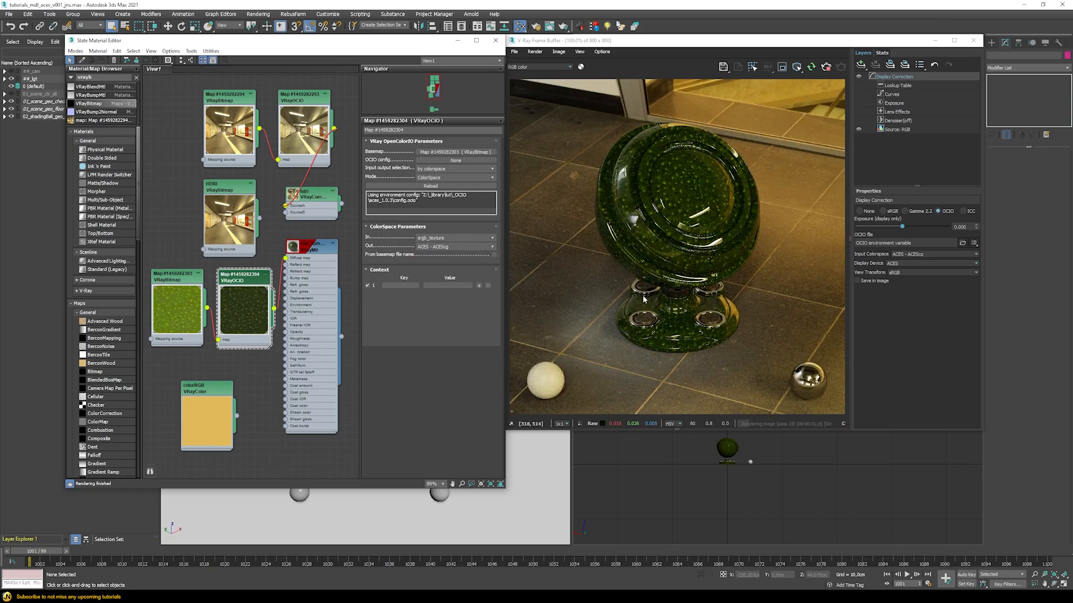
# Step: Check the Gamma and LUT settings in the preferences without changing them
pyautogui.click(329, 15)
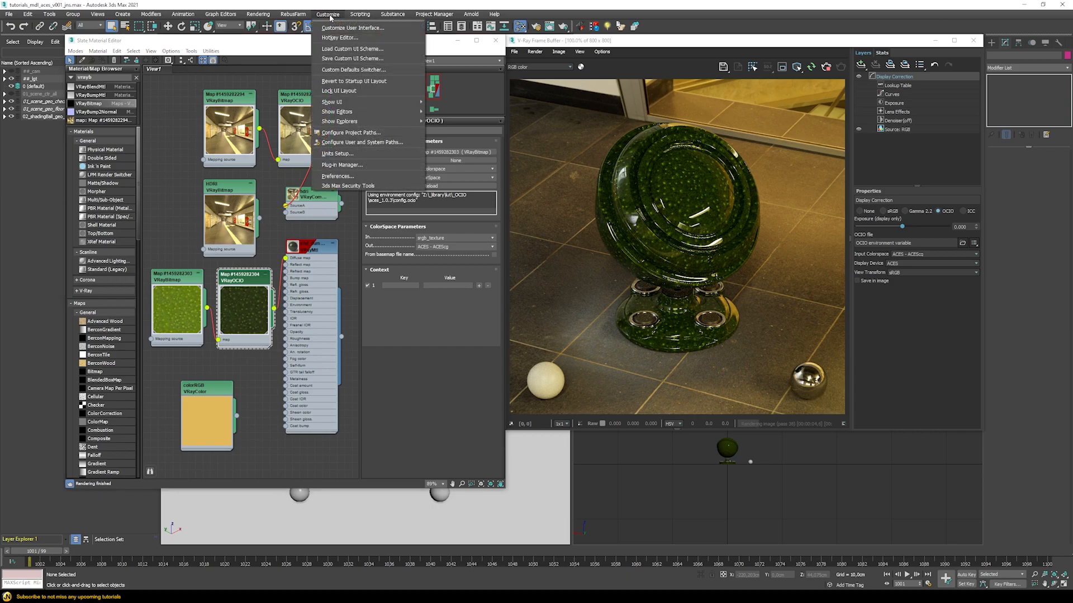
pyautogui.click(343, 177)
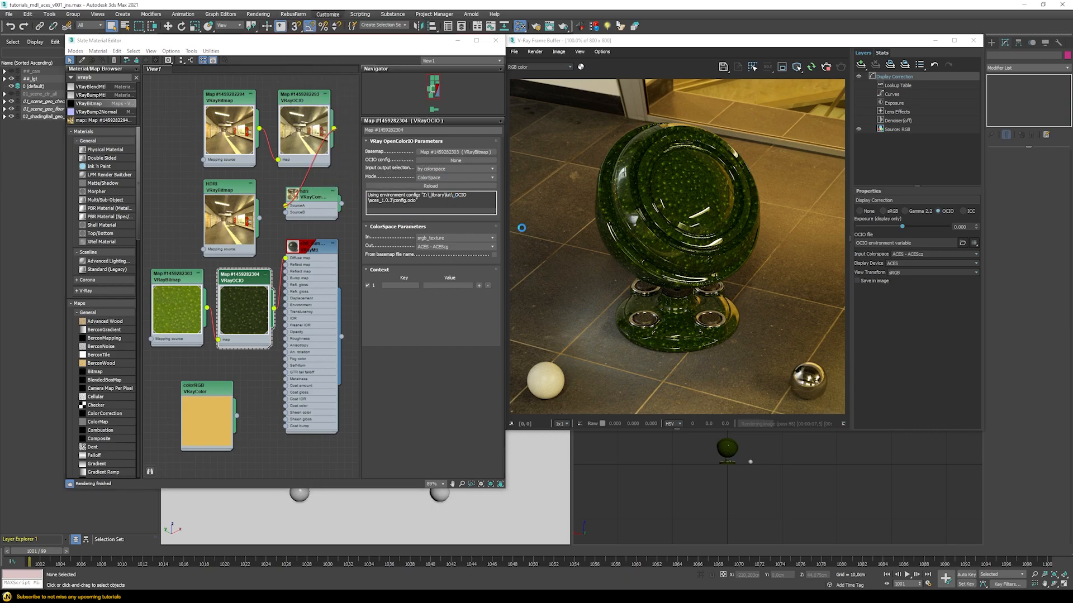
pyautogui.click(602, 187)
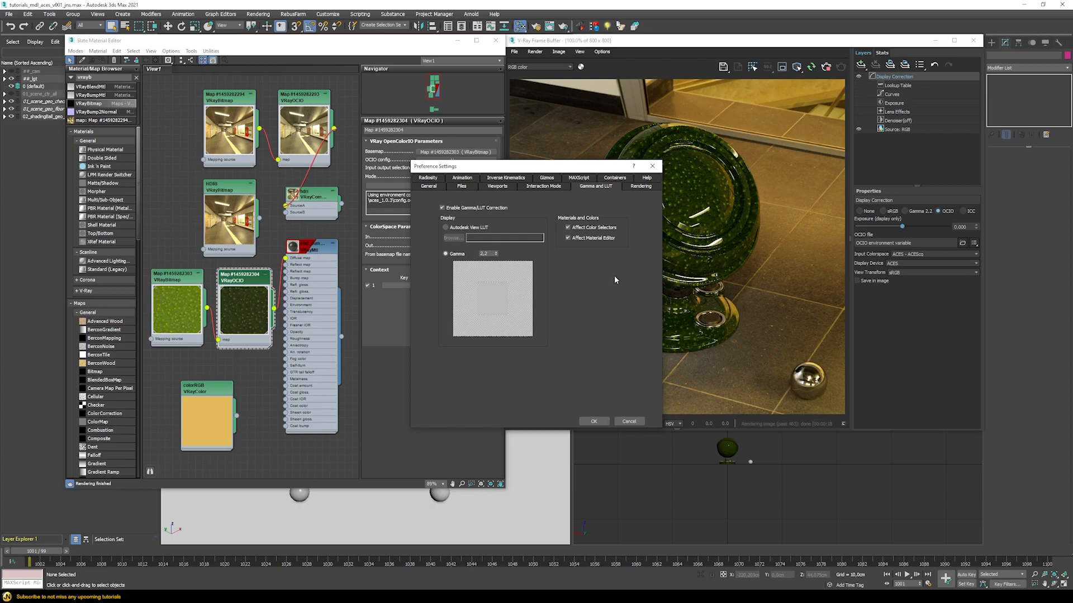
pyautogui.click(628, 422)
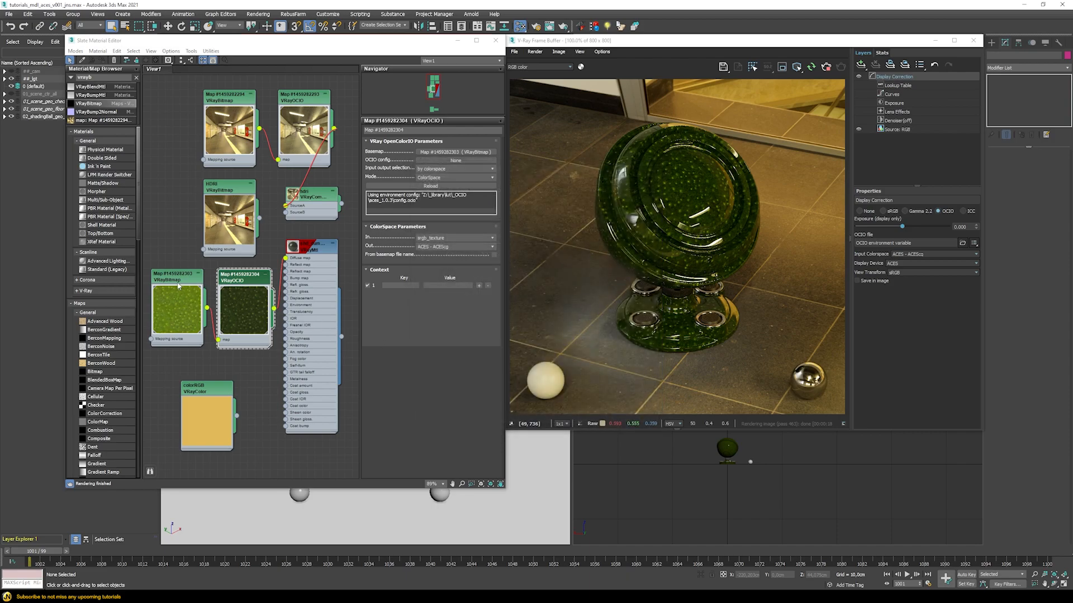
# Step: Set the green bitmap's color space transfer function to None
pyautogui.doubleClick(154, 274)
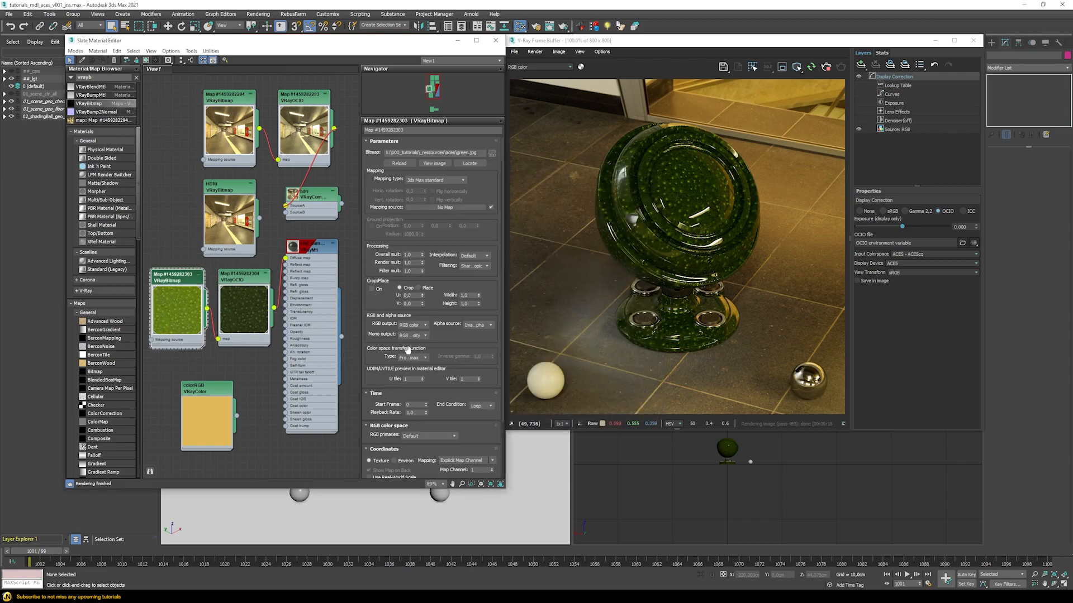
pyautogui.click(411, 358)
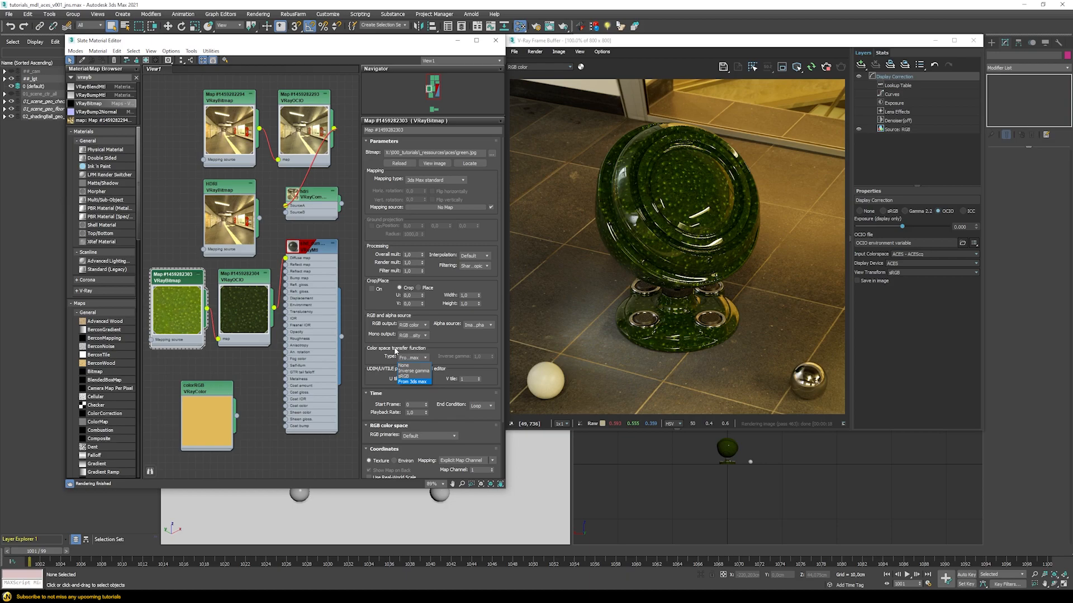
pyautogui.click(404, 364)
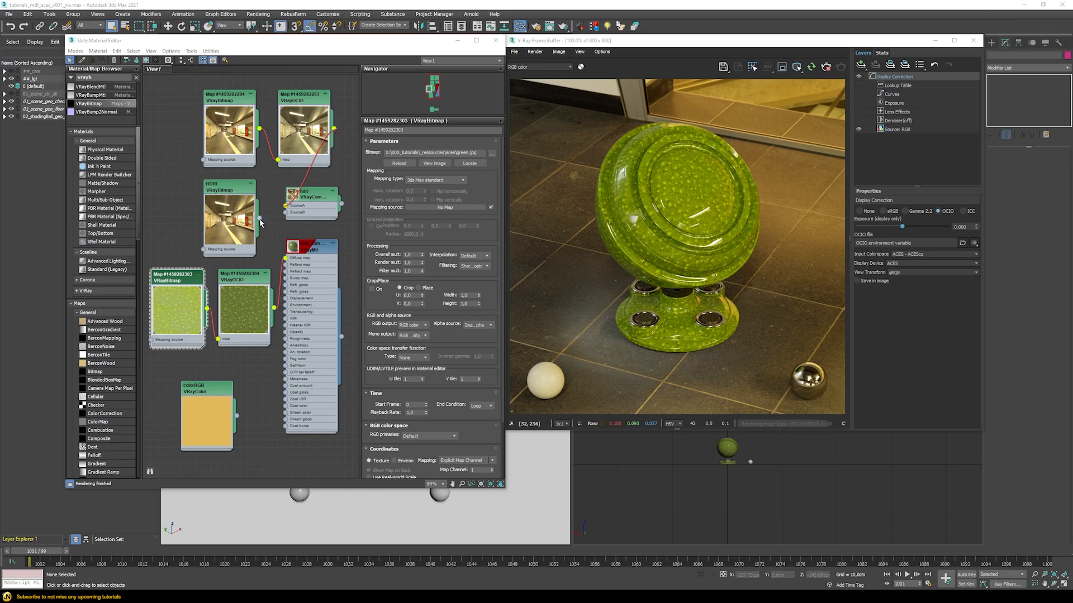
# Step: Reconnect the HDRI bitmap to the hdri map's SourceA and the green bitmap, using the sRGB transfer function, directly to the material's Diffuse map
pyautogui.moveTo(260, 219); pyautogui.dragTo(285, 206)
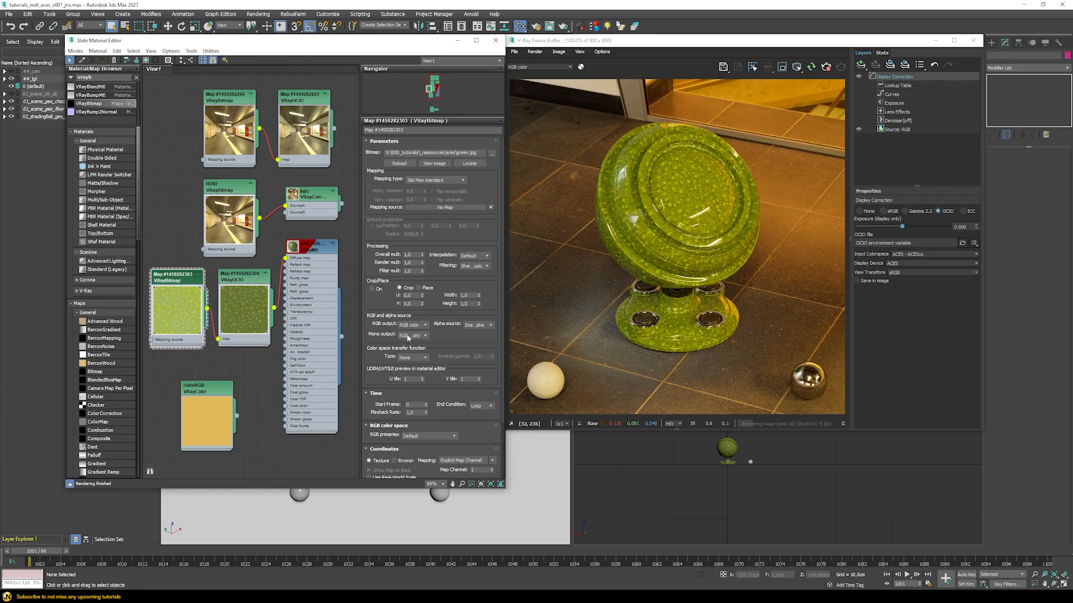
pyautogui.click(412, 357)
pyautogui.click(406, 375)
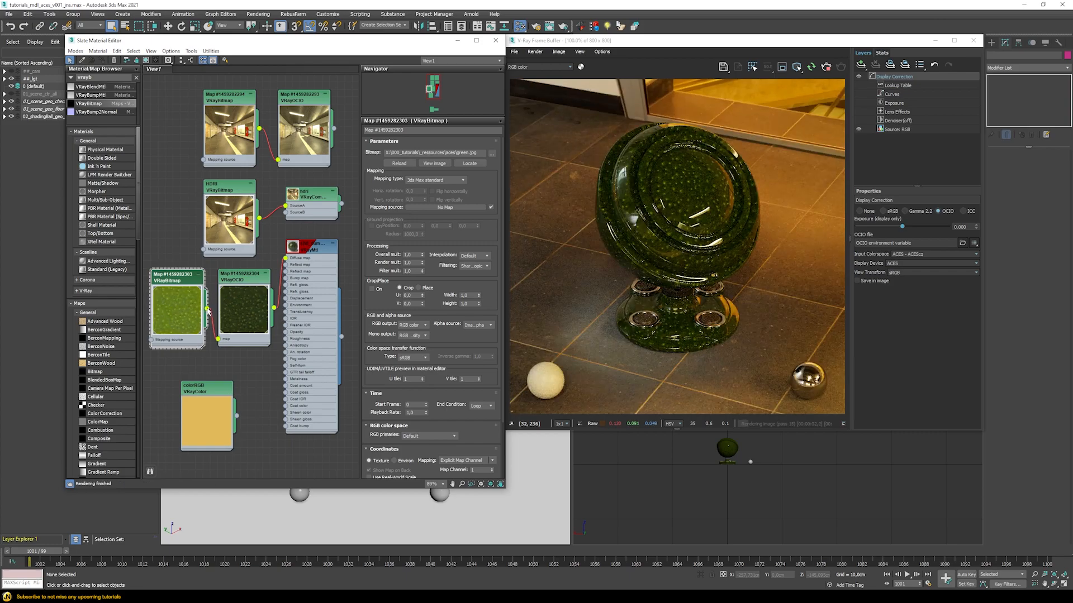
pyautogui.moveTo(206, 310); pyautogui.dragTo(286, 258)
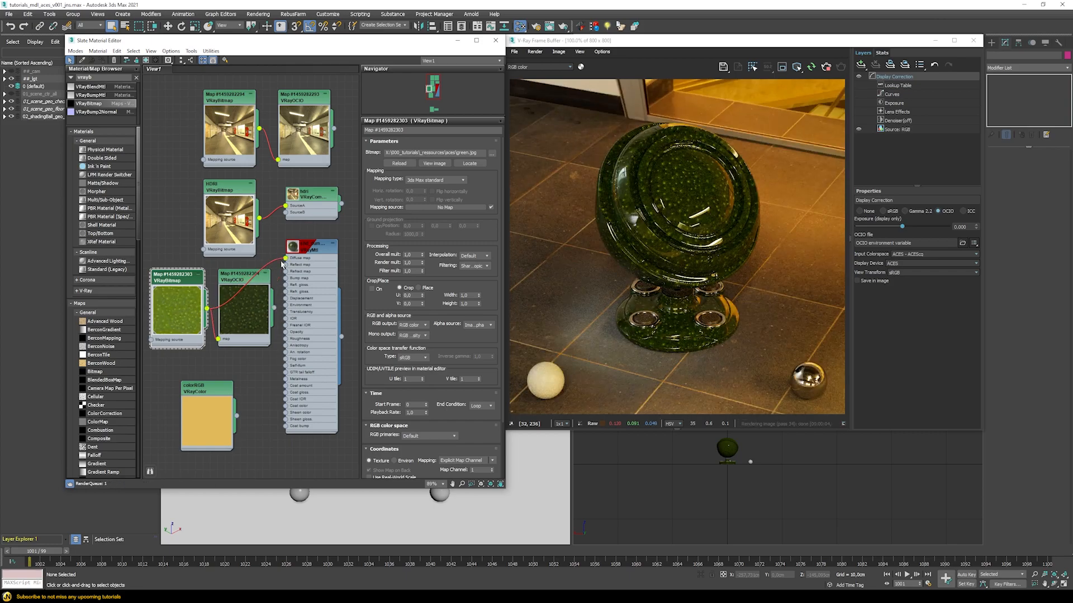
# Step: Delete both VRayOCIO maps and the duplicated HDRI bitmap, and open the parameters of the original HDRI bitmap
pyautogui.click(250, 316)
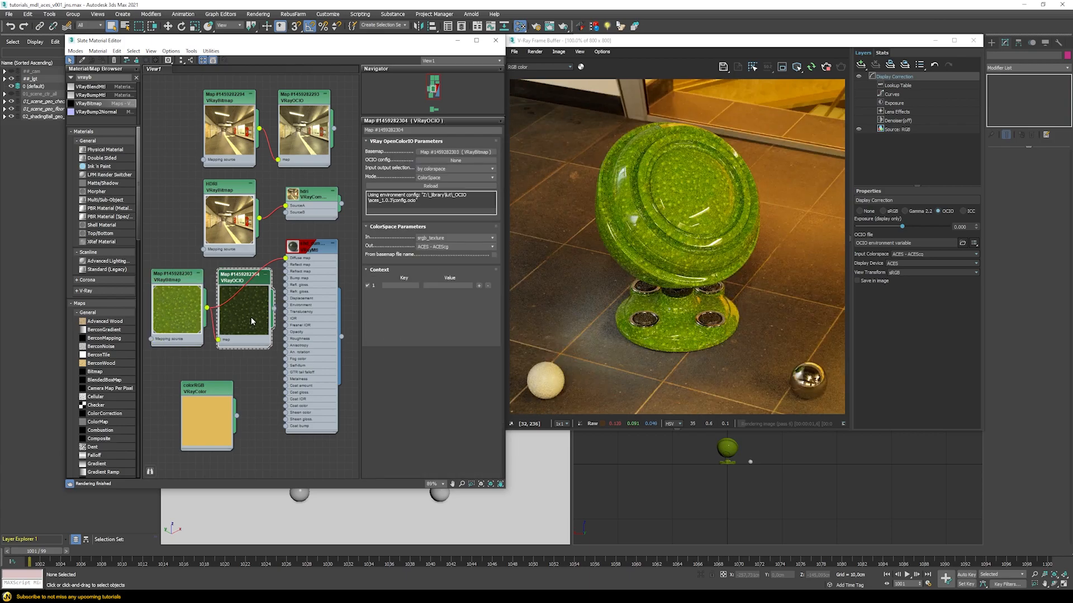
pyautogui.press('Delete')
pyautogui.click(300, 130)
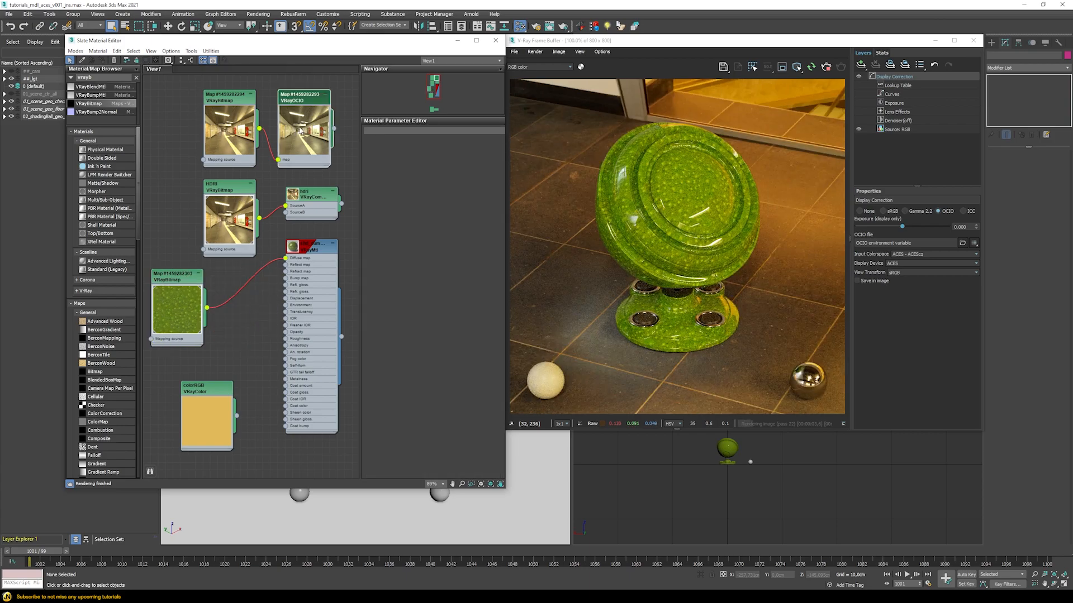
pyautogui.press('Delete')
pyautogui.click(238, 140)
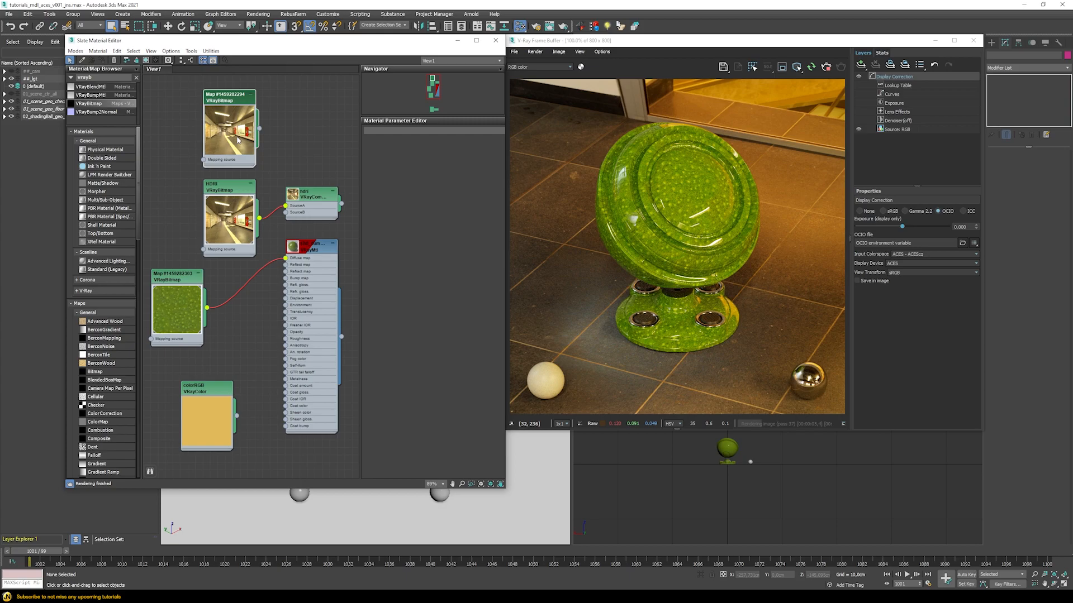
pyautogui.press('Delete')
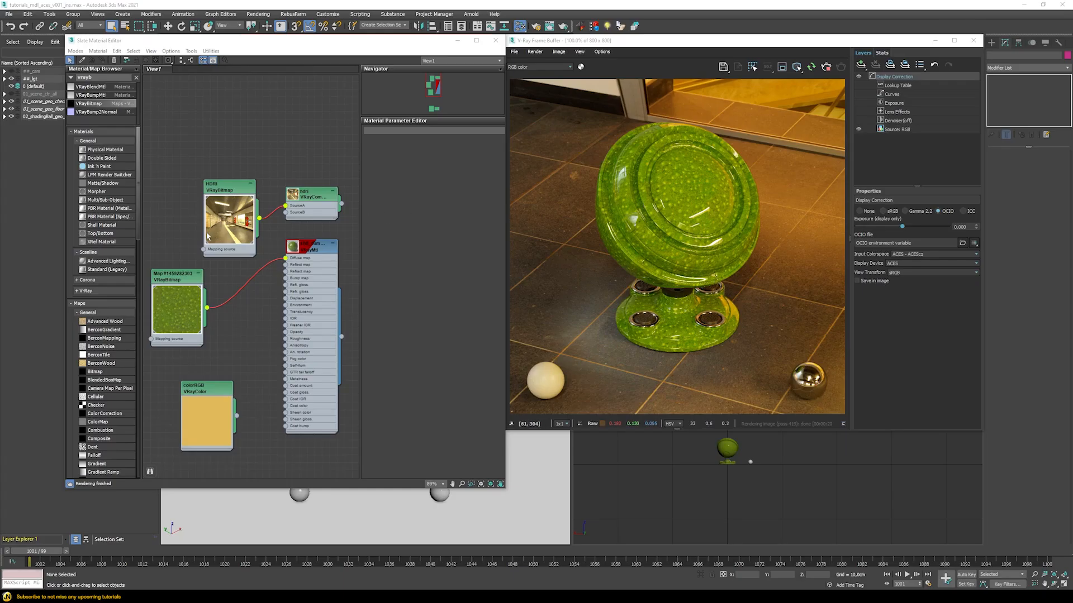
pyautogui.doubleClick(222, 191)
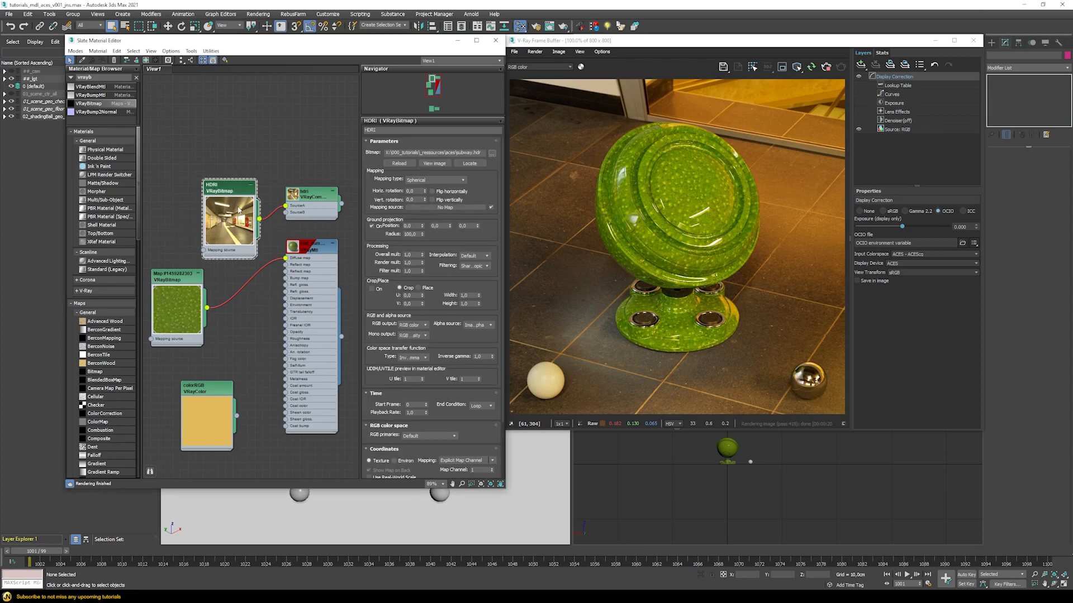
# Step: Line up the green bitmap node beneath the HDRI node, and set the HDRI bitmap's RGB primaries to sRGB primaries
pyautogui.moveTo(177, 279); pyautogui.dragTo(229, 279)
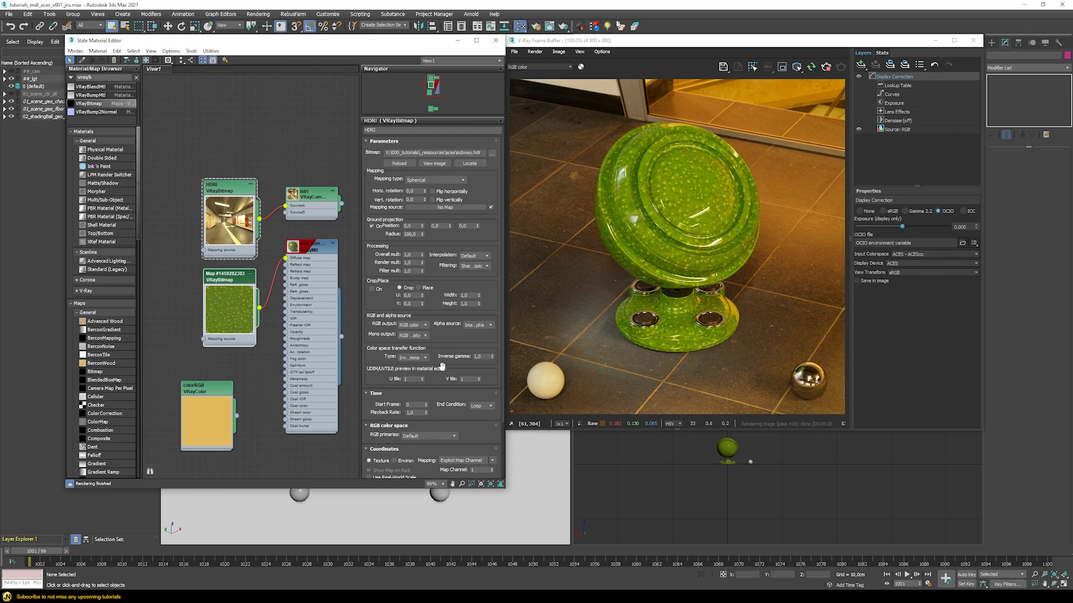
pyautogui.click(417, 436)
pyautogui.click(419, 439)
pyautogui.moveTo(317, 38)
pyautogui.mouseDown()
pyautogui.moveTo(300, 222)
pyautogui.moveTo(314, 38)
pyautogui.mouseUp()
pyautogui.moveTo(390, 44); pyautogui.dragTo(392, 43)
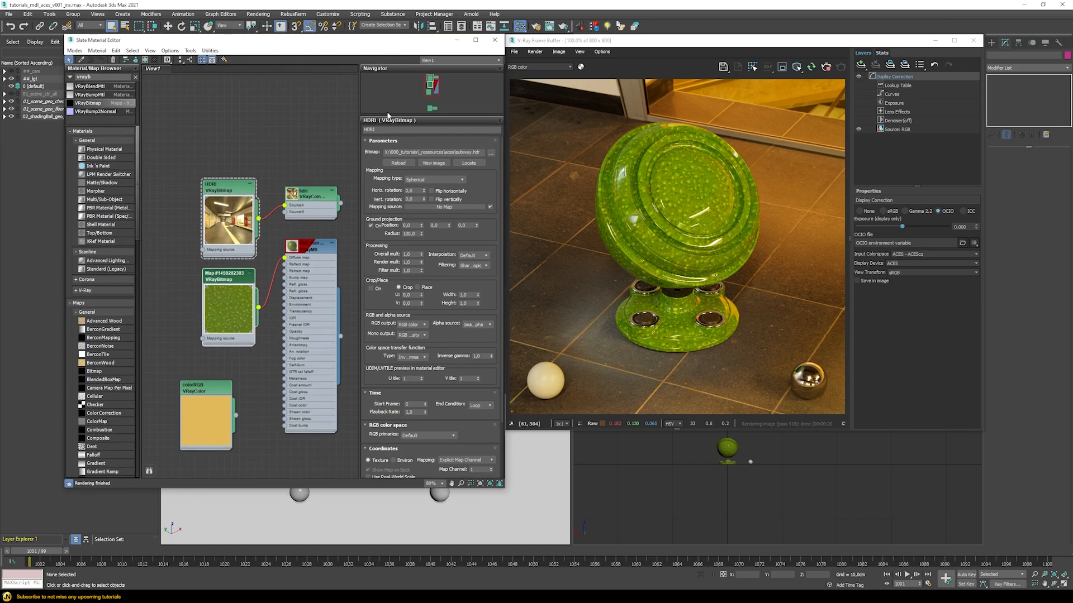
pyautogui.click(454, 435)
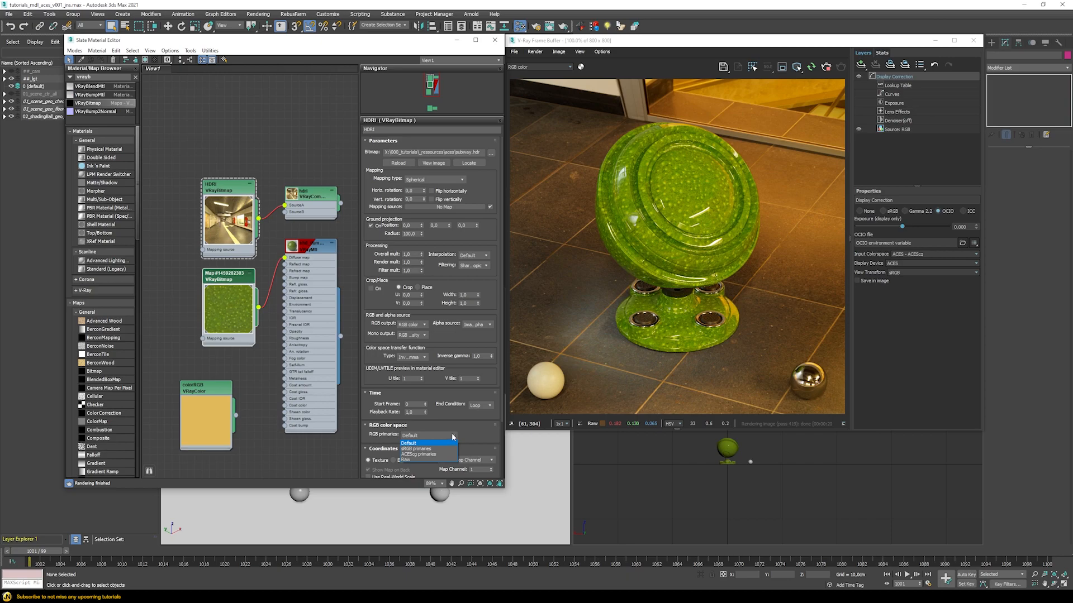
pyautogui.click(408, 449)
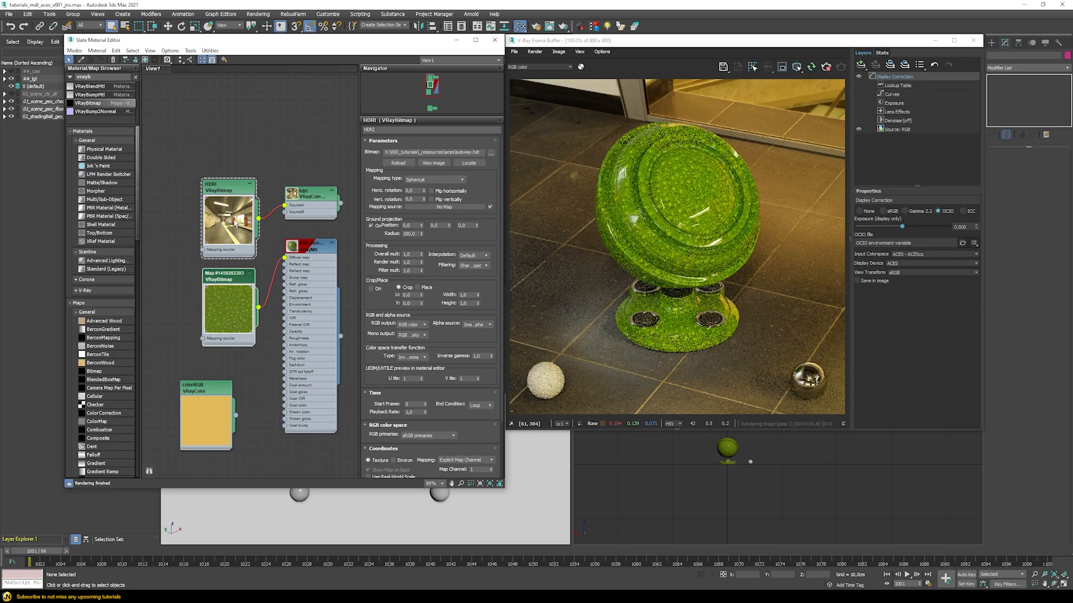
# Step: Compare the HDRI bitmap using Default RGB primaries, and restore sRGB primaries
pyautogui.scroll(5, 218, 213)
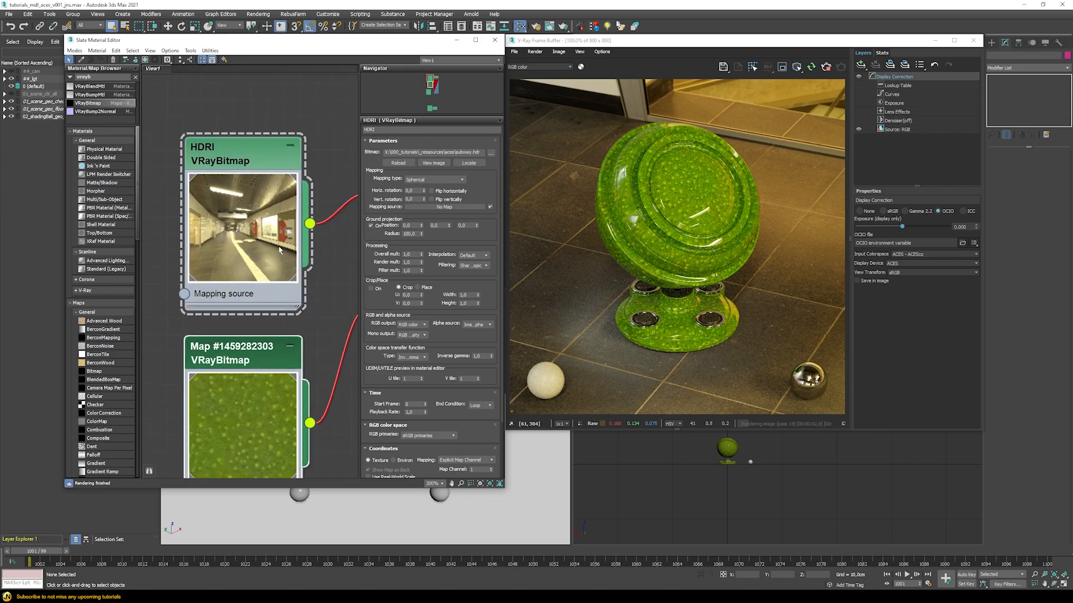
pyautogui.click(425, 436)
pyautogui.click(414, 443)
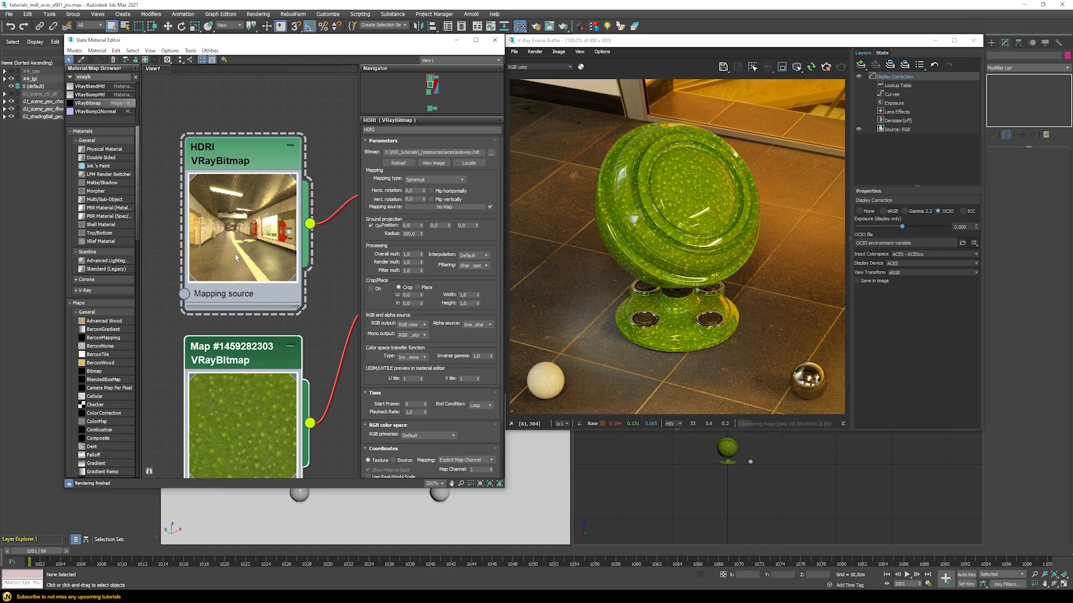
pyautogui.click(426, 435)
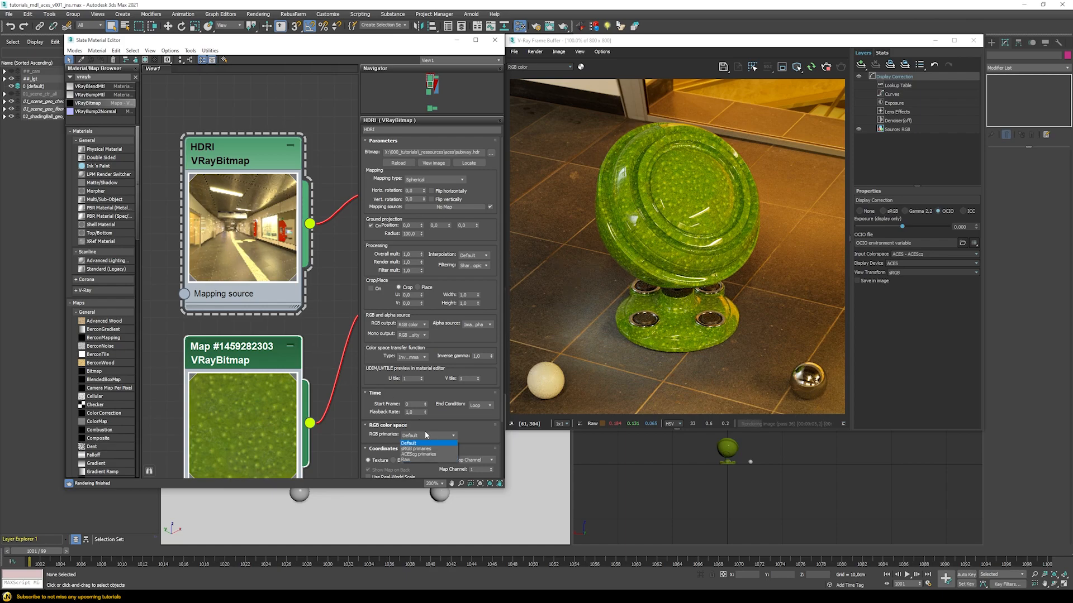
pyautogui.click(405, 449)
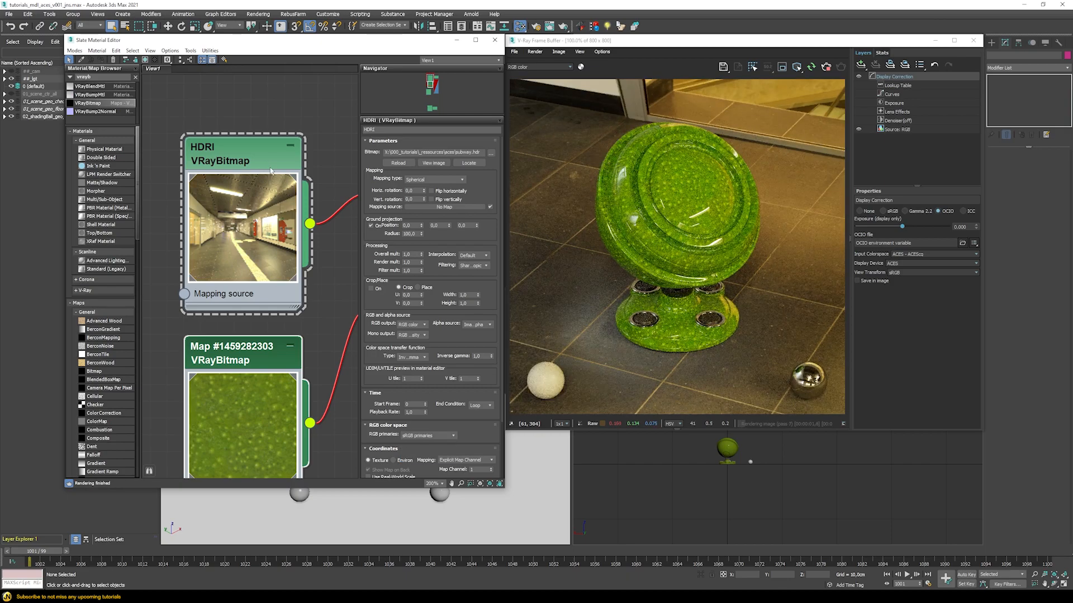
# Step: Set the green bitmap's RGB primaries to sRGB primaries
pyautogui.scroll(-5, 318, 304)
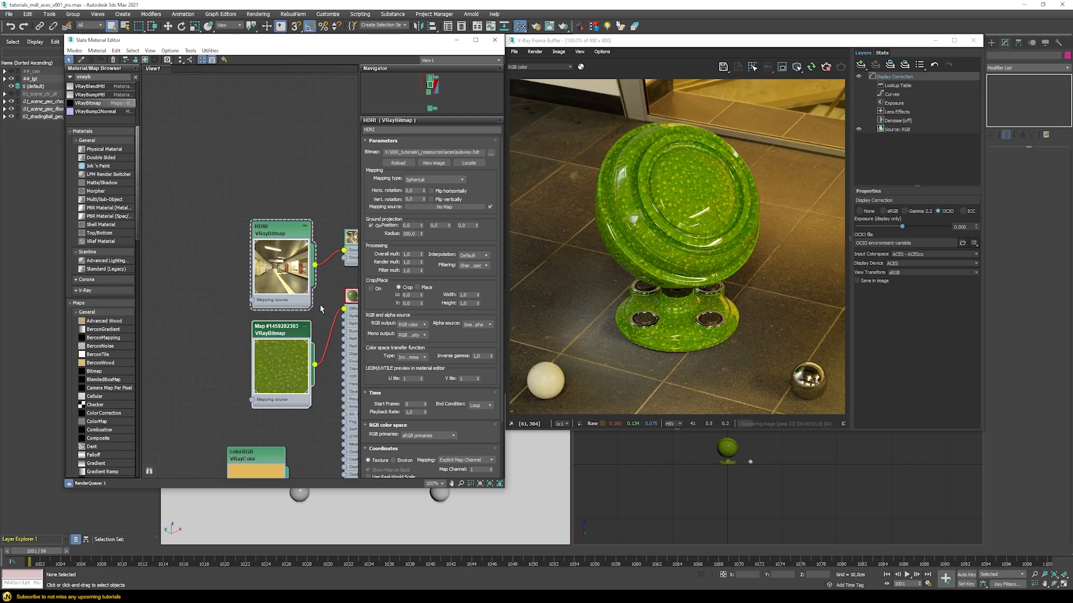
pyautogui.scroll(3, 251, 307)
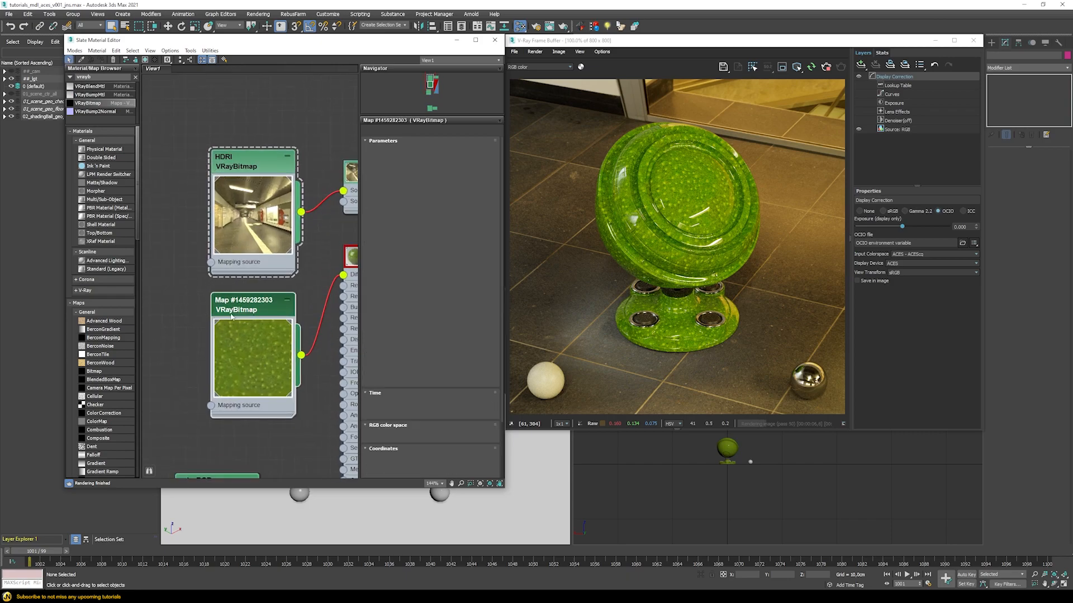
pyautogui.doubleClick(250, 311)
pyautogui.click(424, 434)
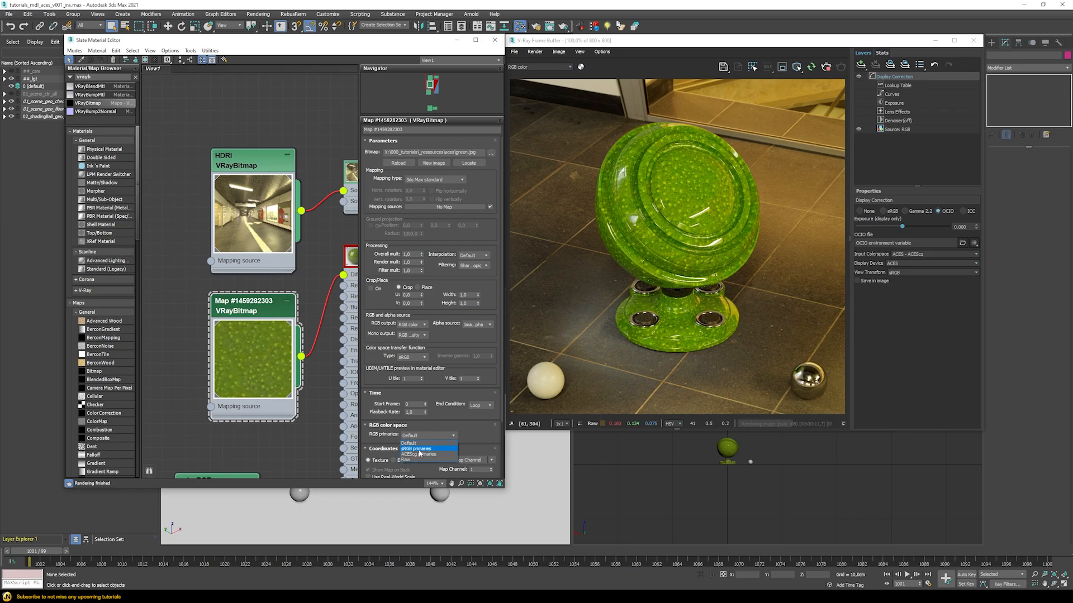
pyautogui.click(419, 449)
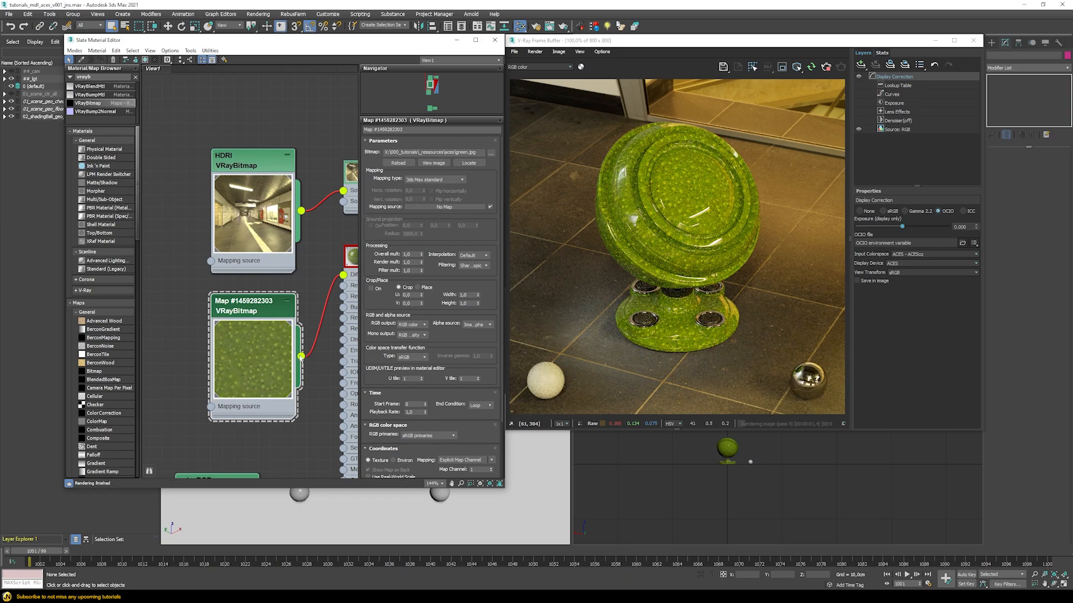
pyautogui.moveTo(199, 285); pyautogui.dragTo(173, 285, button='middle')
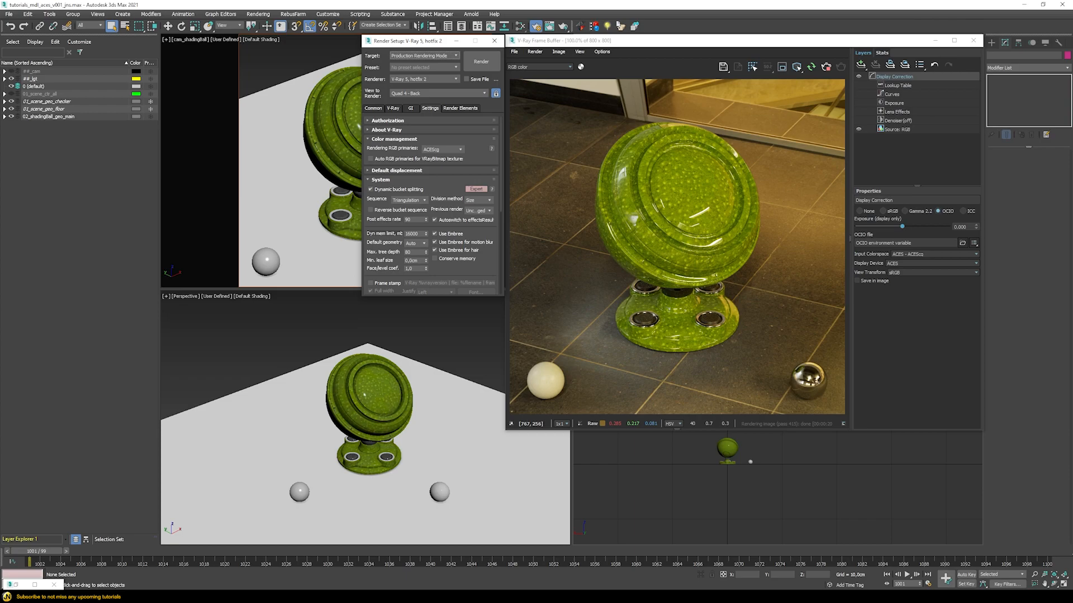
# Step: Examine the file names in the aces folder, comparing green.jpg and subway.hdr with green_srgb.jpg and subway_lin_srgb.hdr
pyautogui.moveTo(1072, 78); pyautogui.dragTo(414, 58)
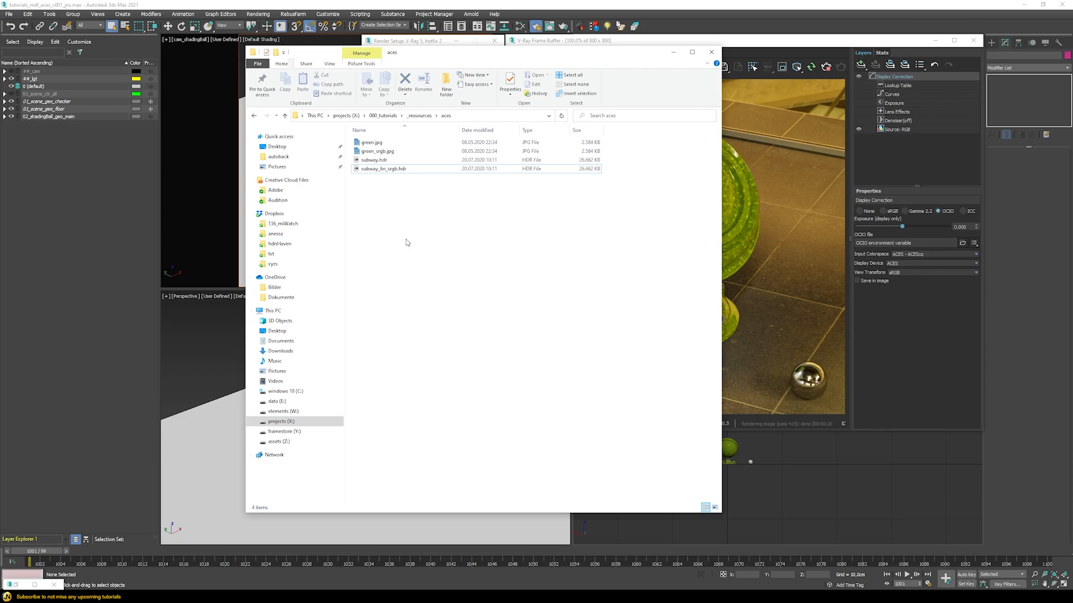
pyautogui.click(373, 159)
pyautogui.keyDown('ctrl'); pyautogui.click(373, 143); pyautogui.keyUp('ctrl')
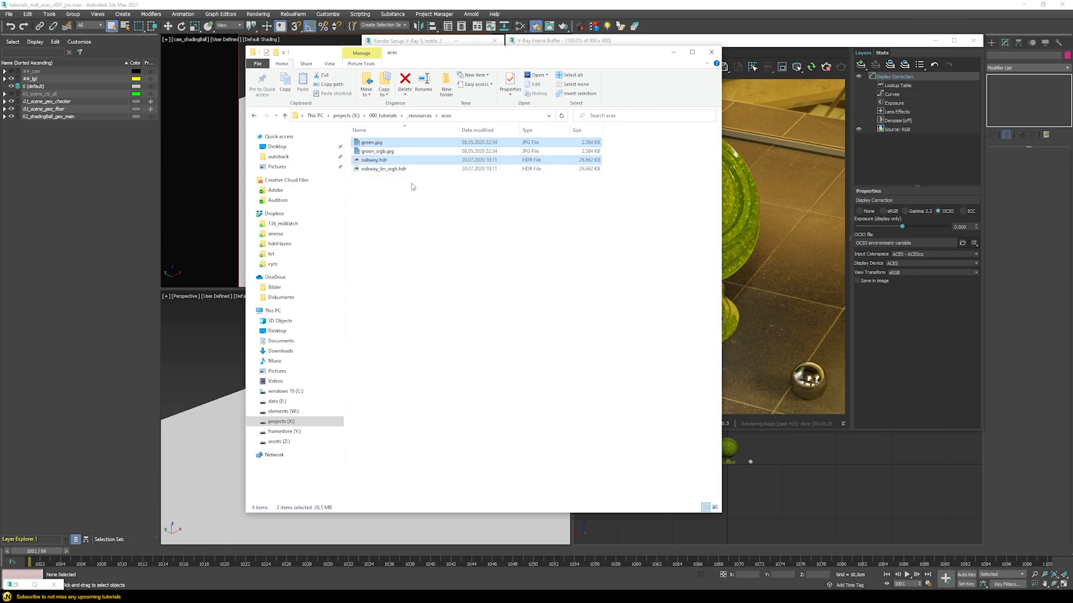
pyautogui.click(385, 152)
pyautogui.keyDown('ctrl'); pyautogui.click(383, 169); pyautogui.keyUp('ctrl')
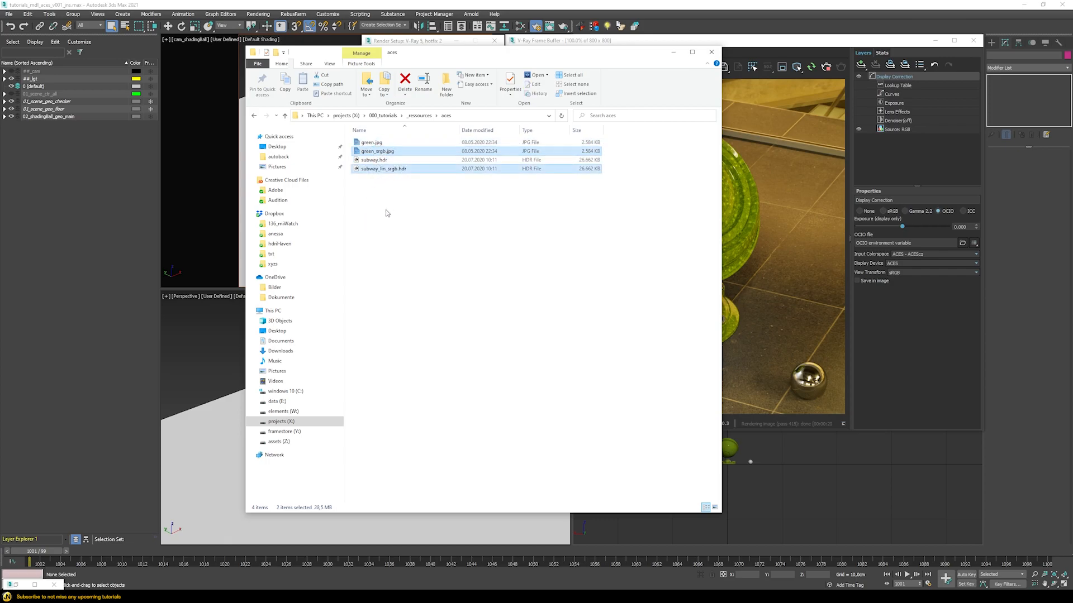
pyautogui.click(386, 211)
pyautogui.click(369, 171)
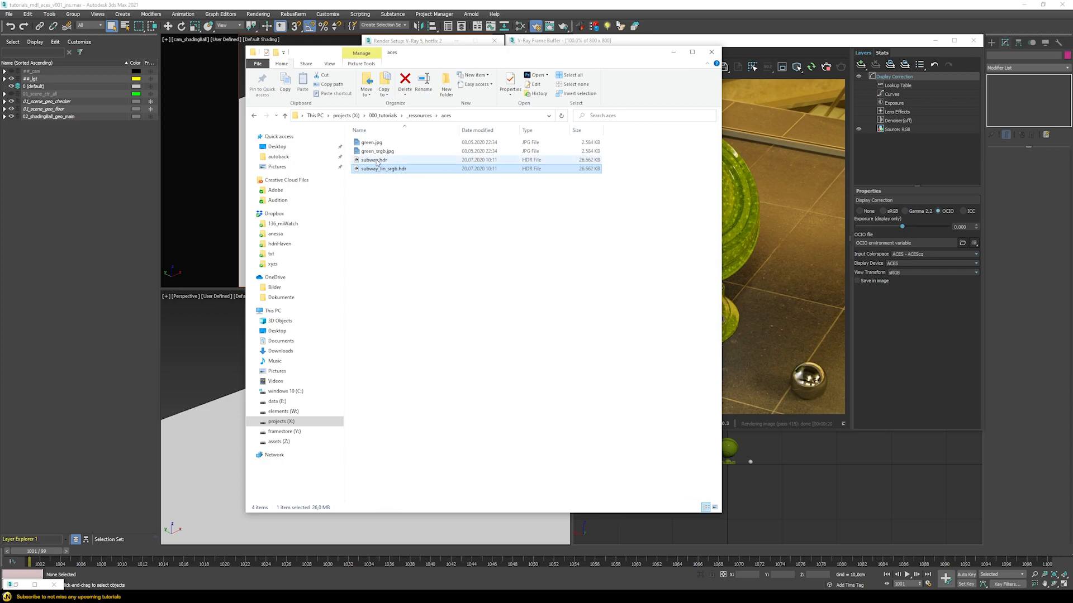
pyautogui.press('Up')
pyautogui.press('Up')
pyautogui.press('Up')
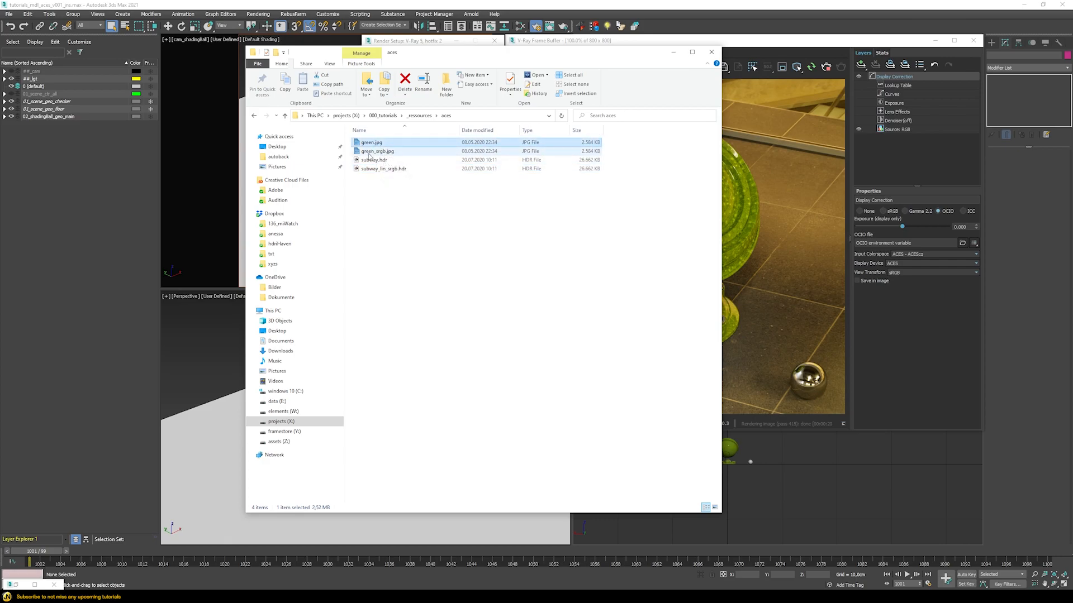
pyautogui.press('Down')
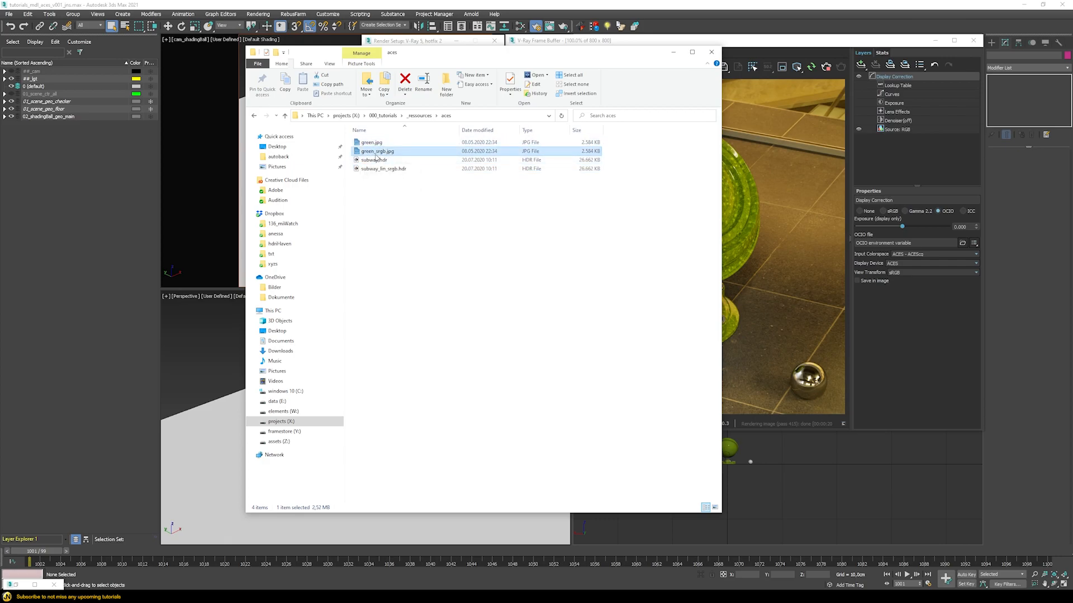
pyautogui.moveTo(335, 54); pyautogui.dragTo(1072, 53)
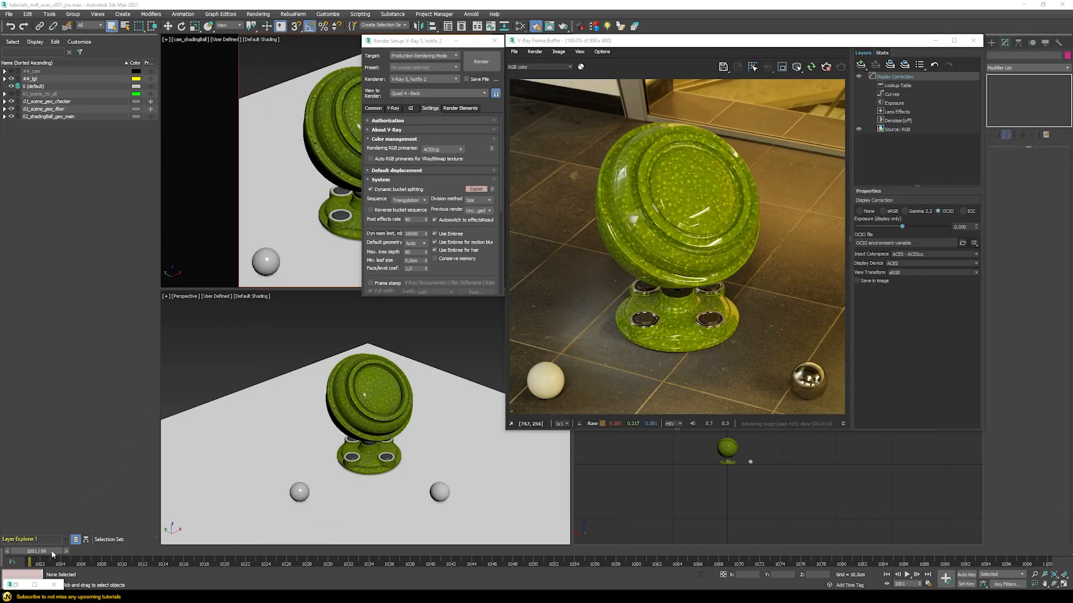
# Step: Add a VRayBitmap node above the HDRI node in the Slate Material Editor and load subway_lin_srgb.hdr into it
pyautogui.click(17, 586)
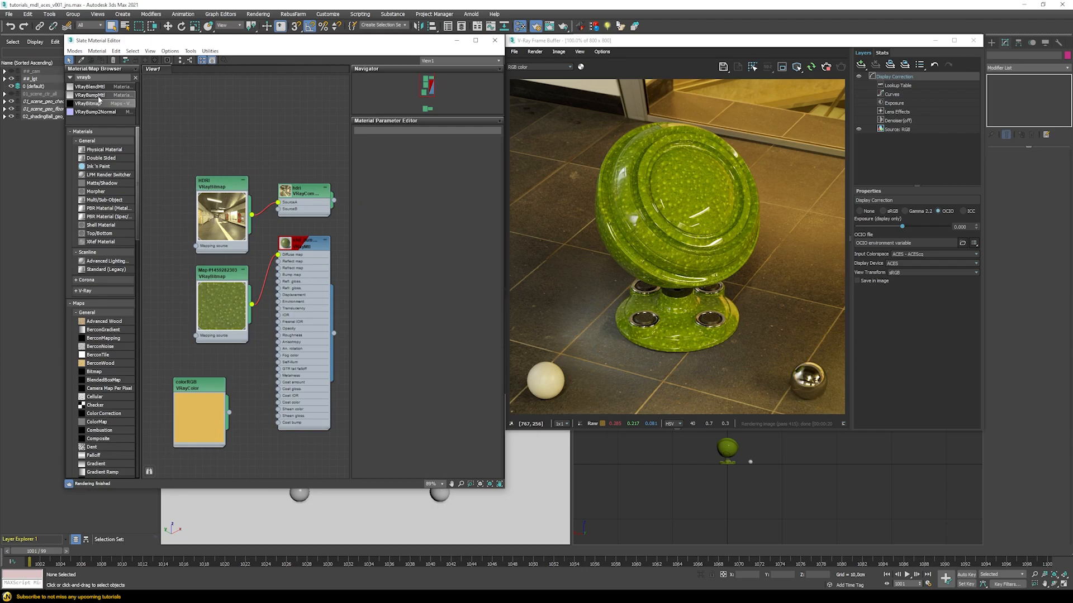
pyautogui.moveTo(86, 104); pyautogui.dragTo(234, 88)
pyautogui.doubleClick(196, 109)
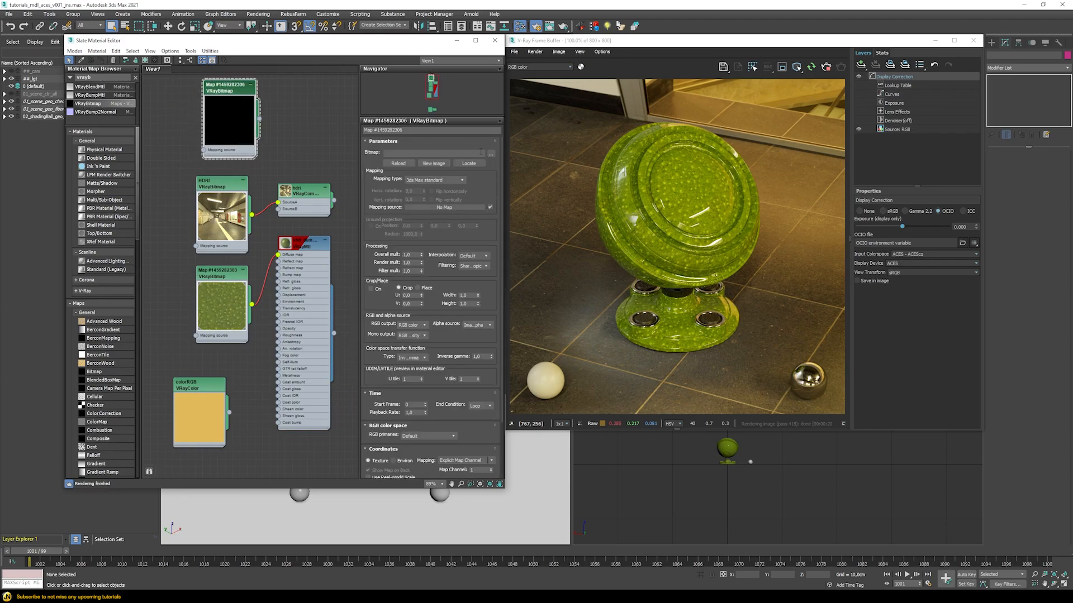
pyautogui.click(491, 153)
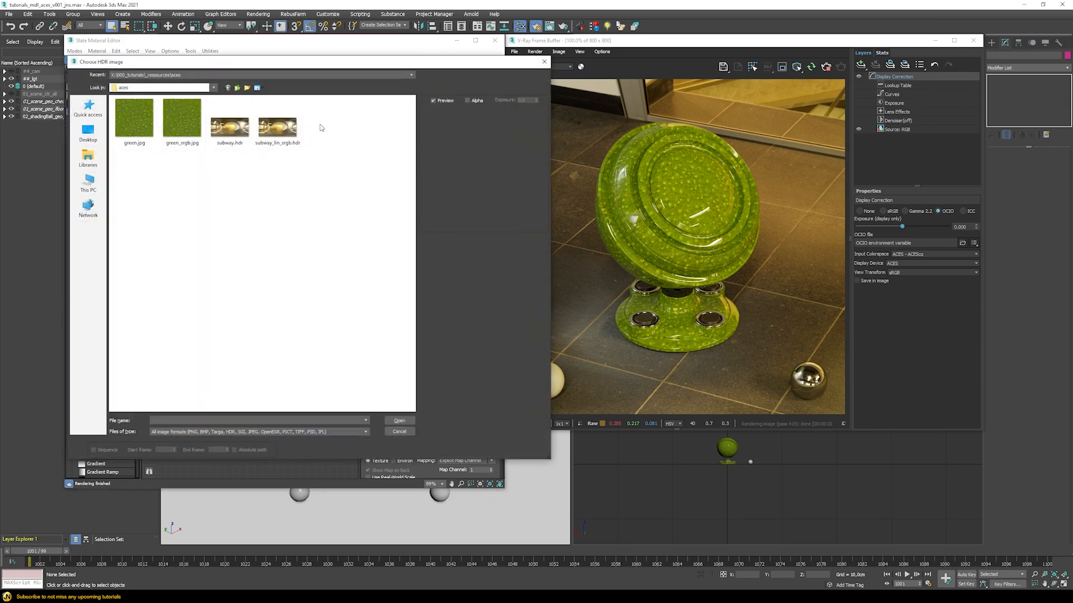
pyautogui.doubleClick(278, 127)
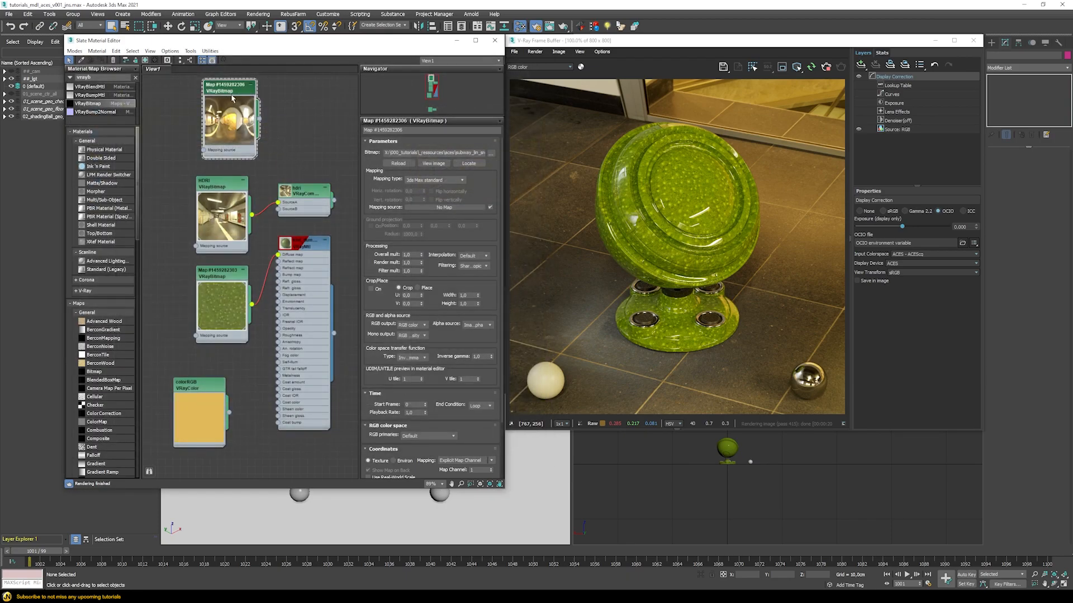
# Step: Give the new subway bitmap Spherical mapping with ground projection on and a radius of 100, and align it above the HDRI node
pyautogui.click(424, 183)
pyautogui.click(418, 198)
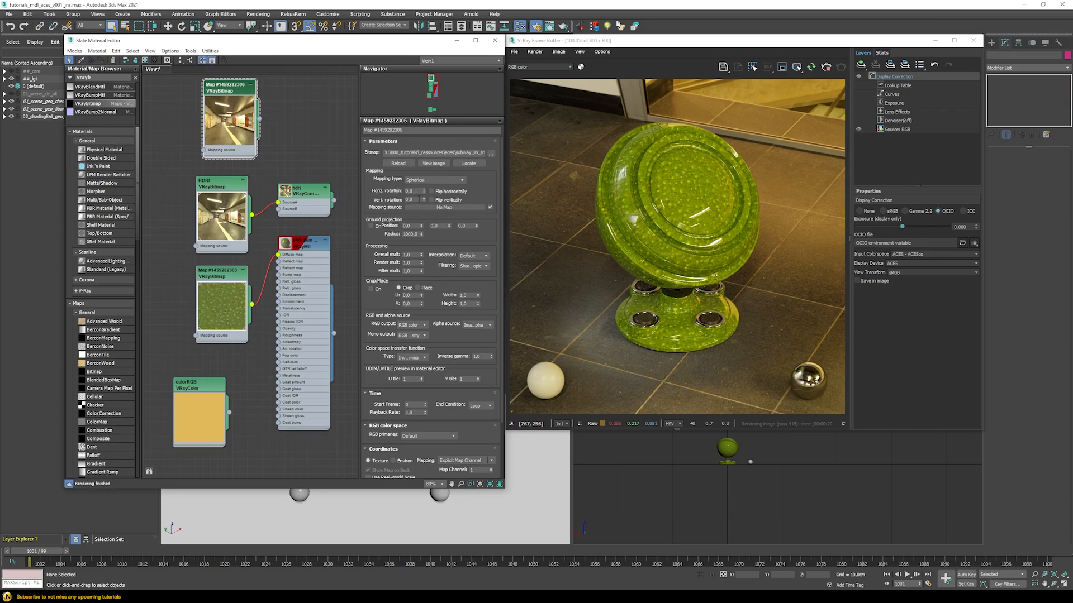
pyautogui.doubleClick(413, 234)
pyautogui.write('100')
pyautogui.press('Return')
pyautogui.click(372, 226)
pyautogui.moveTo(219, 88); pyautogui.dragTo(220, 102)
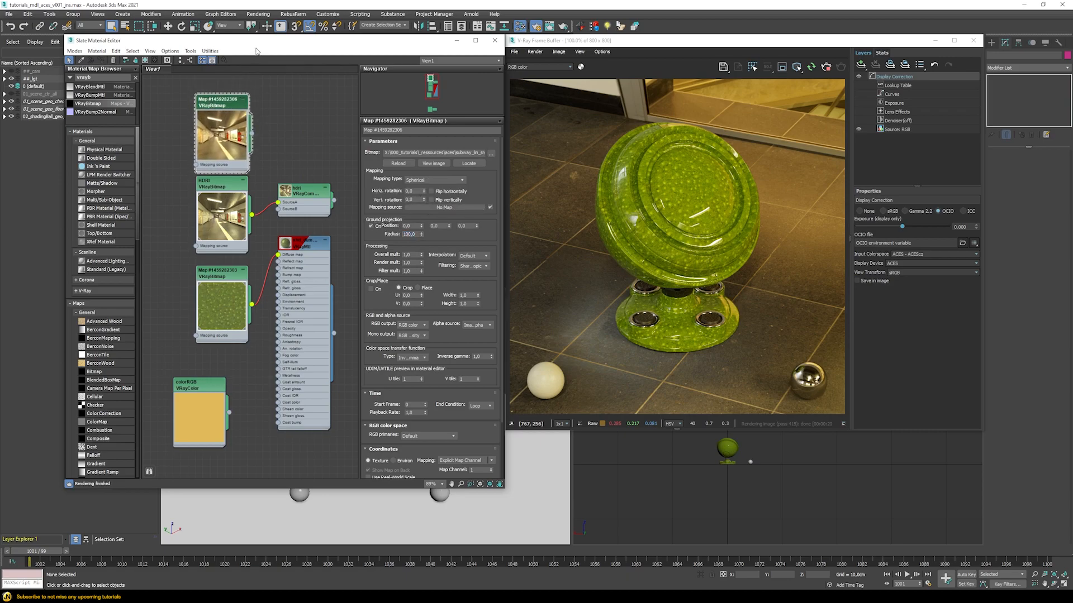
# Step: Enable Auto RGB primaries for VRayBitmap texture in the V-Ray color management settings, keeping Render Setup beside the material editor for comparison
pyautogui.moveTo(260, 43); pyautogui.dragTo(366, 130)
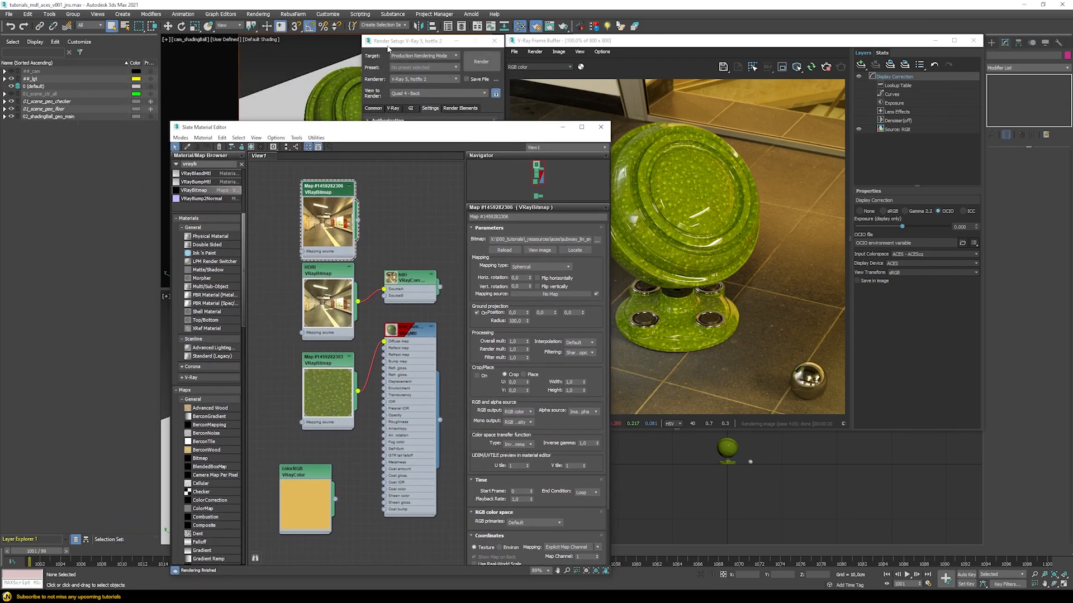
pyautogui.moveTo(391, 41); pyautogui.dragTo(447, 44)
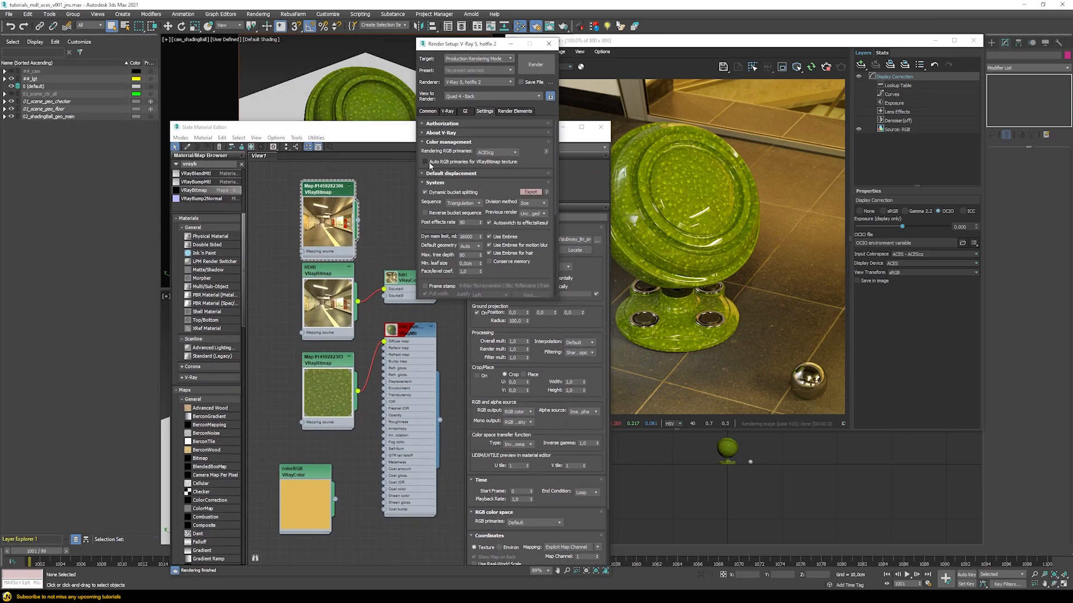
pyautogui.scroll(5, 366, 226)
pyautogui.moveTo(366, 244); pyautogui.dragTo(390, 263, button='middle')
pyautogui.moveTo(449, 48); pyautogui.dragTo(652, 79)
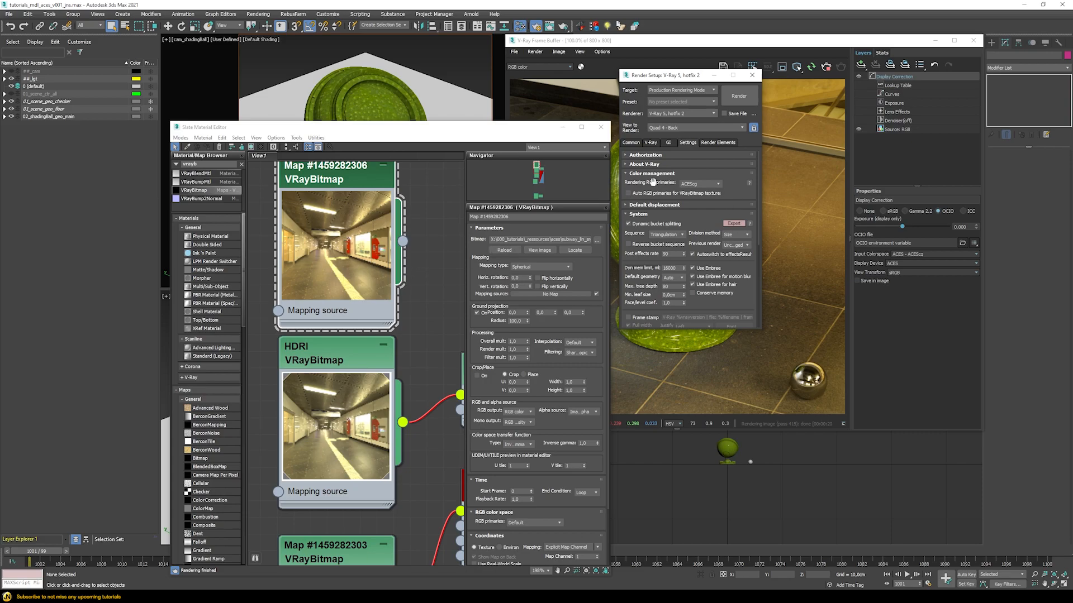
pyautogui.click(631, 194)
pyautogui.click(628, 193)
pyautogui.scroll(-3, 553, 340)
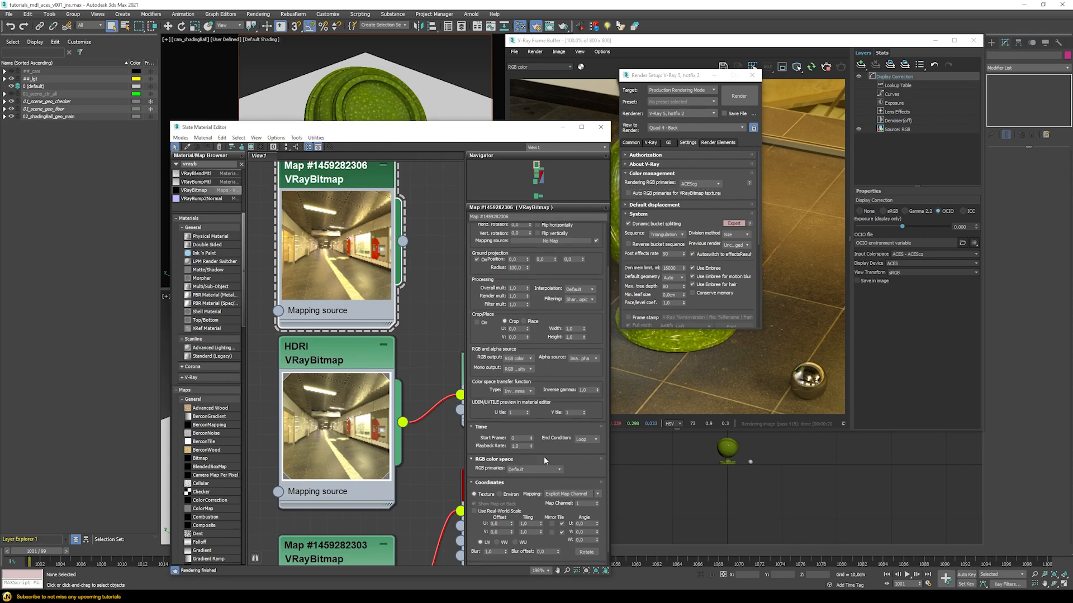
pyautogui.click(629, 193)
pyautogui.click(590, 321)
pyautogui.scroll(3, 590, 259)
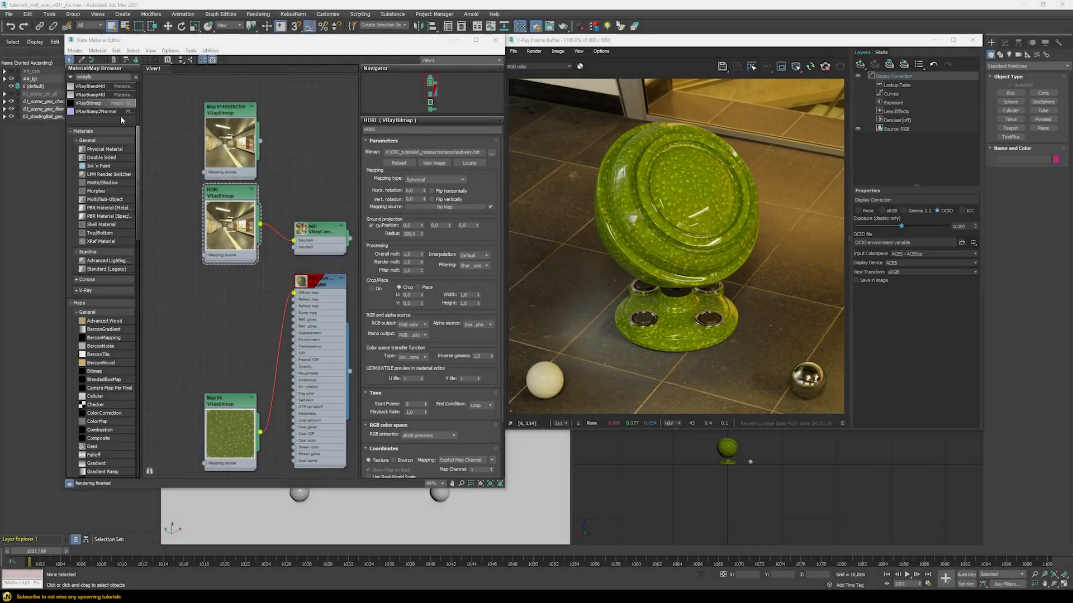
# Step: Add a VRayBitmap node above the existing green bitmap and load green_srgb.jpg into it
pyautogui.moveTo(89, 103); pyautogui.dragTo(215, 316)
pyautogui.doubleClick(229, 272)
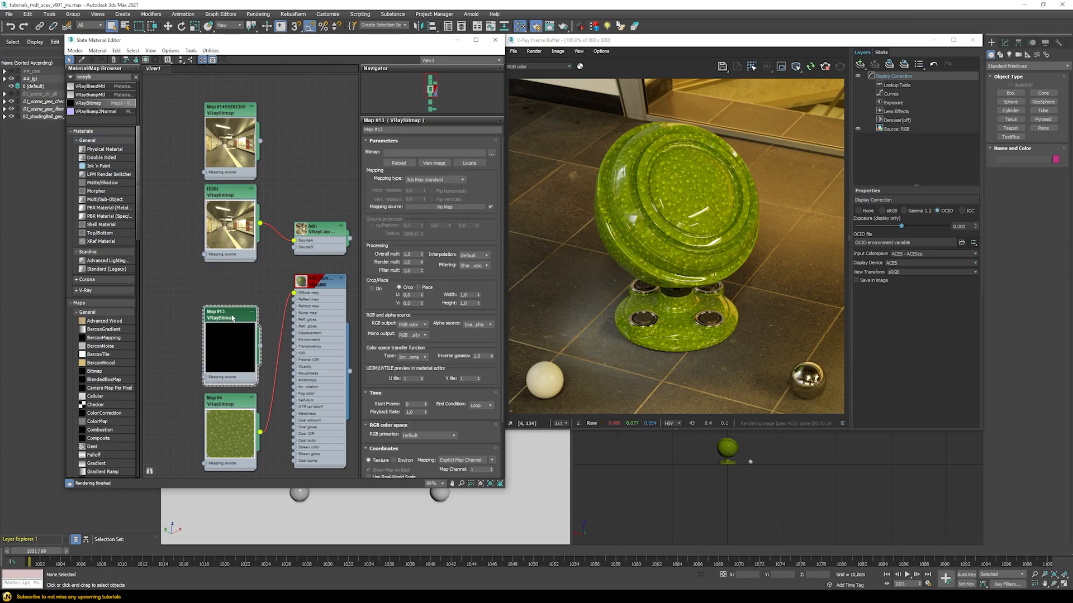
pyautogui.click(491, 152)
pyautogui.click(197, 123)
pyautogui.doubleClick(200, 123)
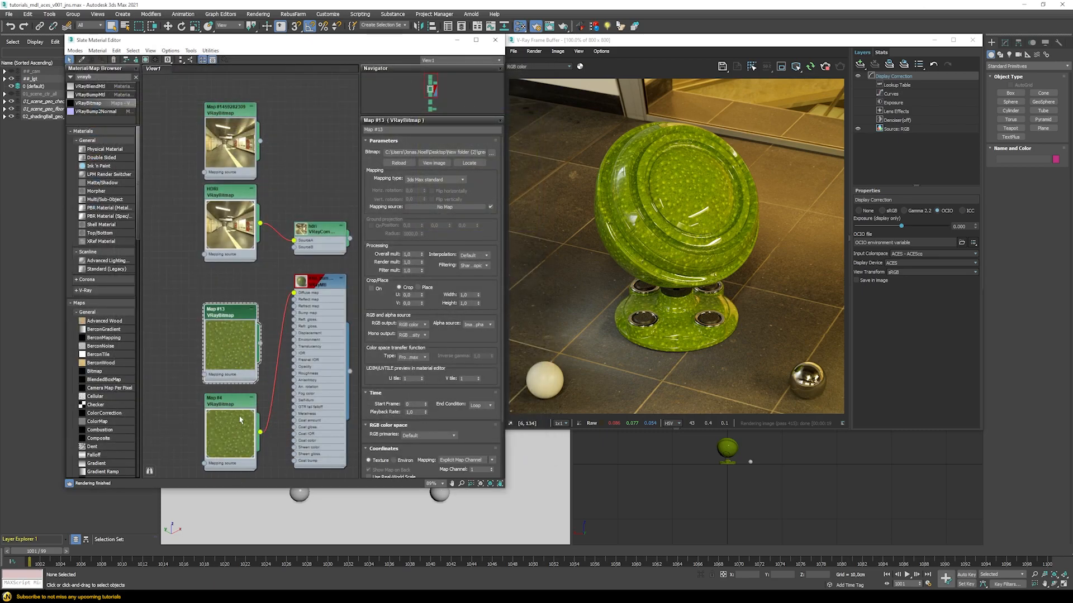
# Step: Connect the new green bitmap to the material's Diffuse map and the new subway bitmap to the hdri map's SourceA
pyautogui.moveTo(267, 345); pyautogui.dragTo(293, 293)
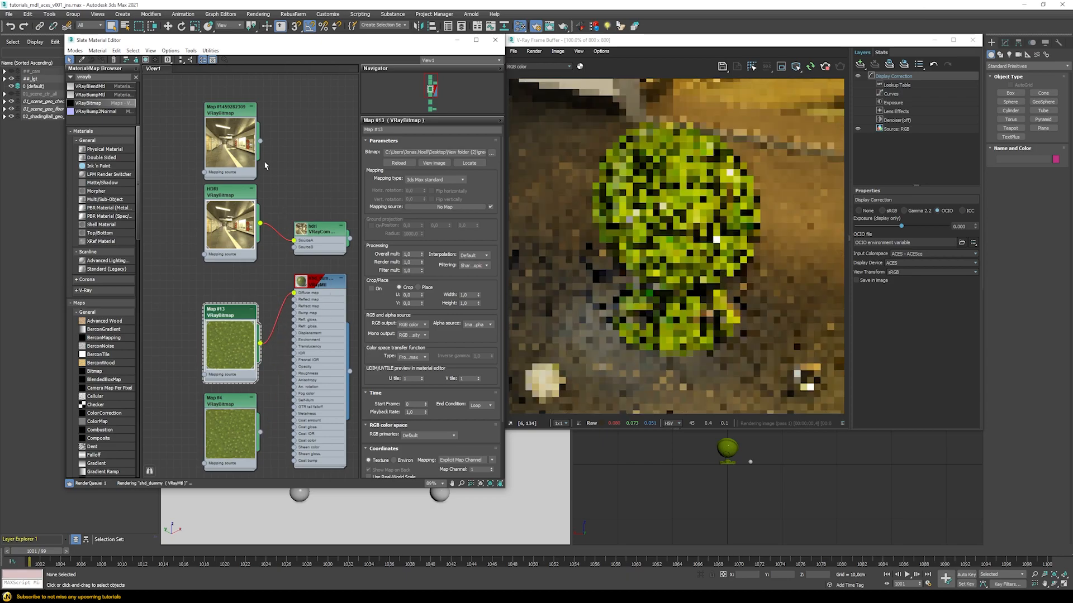
pyautogui.moveTo(260, 140); pyautogui.dragTo(278, 166)
pyautogui.moveTo(296, 241); pyautogui.dragTo(294, 240)
pyautogui.click(225, 229)
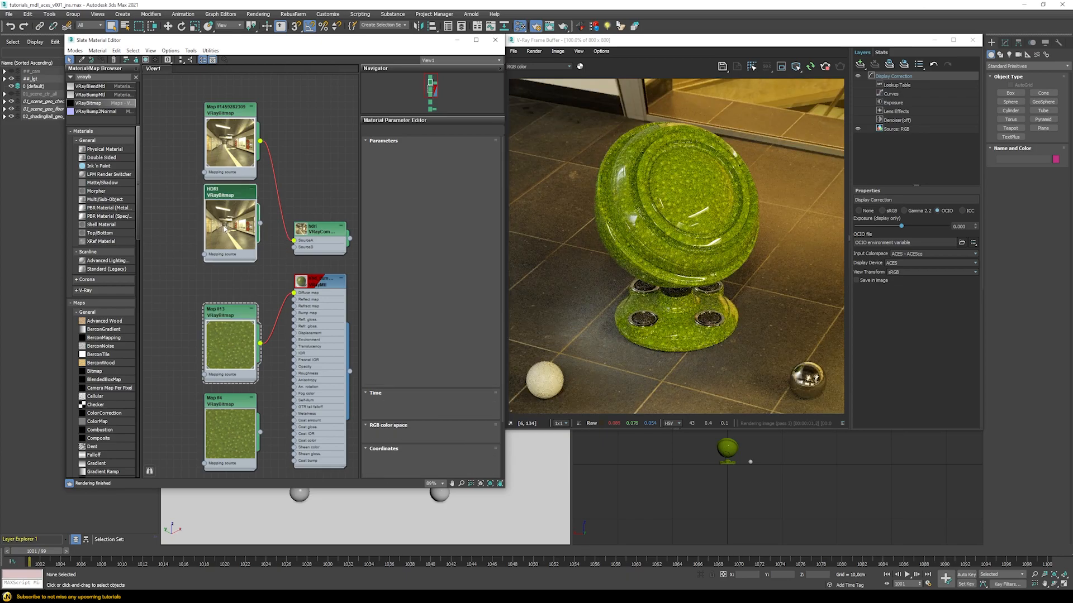
# Step: Delete the unconnected HDRI bitmap node and the unconnected lower green bitmap node from the material graph
pyautogui.press('Delete')
pyautogui.click(218, 447)
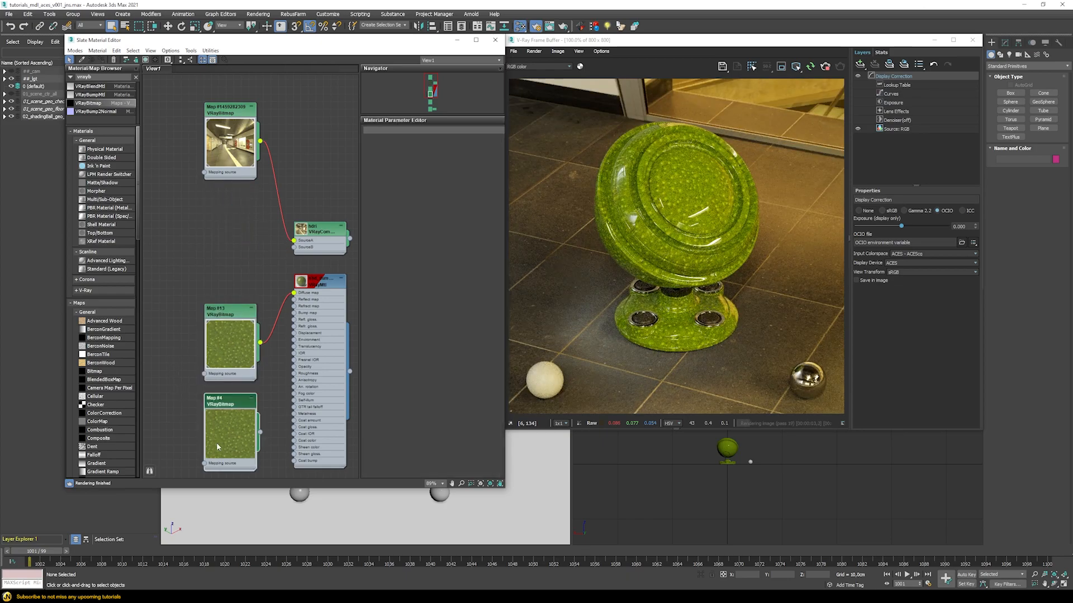
pyautogui.press('Delete')
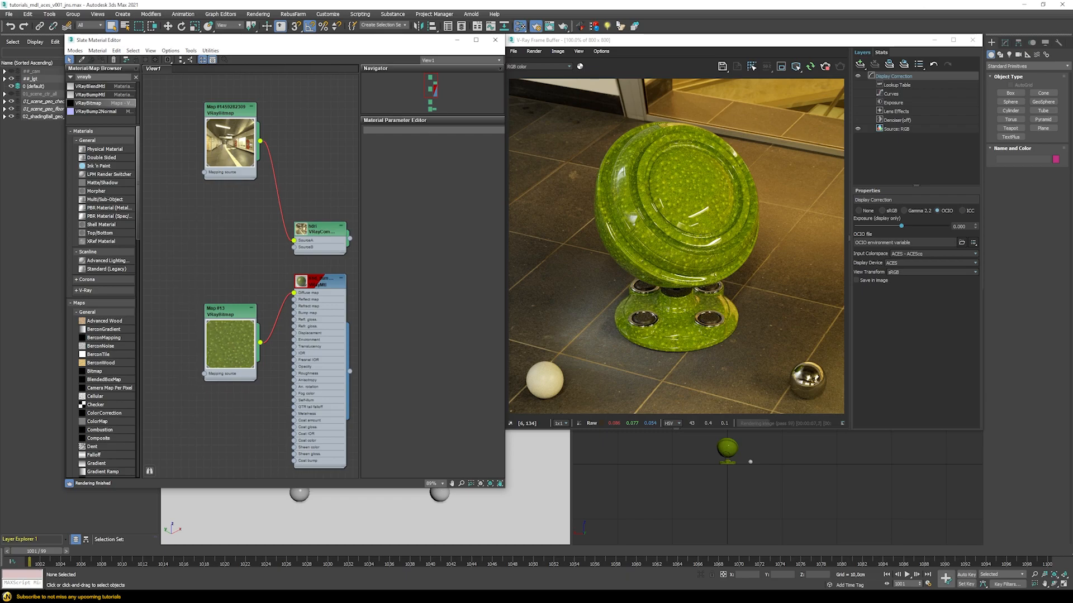
# Step: Open Render Setup beside the frame buffer and switch the frame buffer's display correction to sRGB
pyautogui.press('F10')
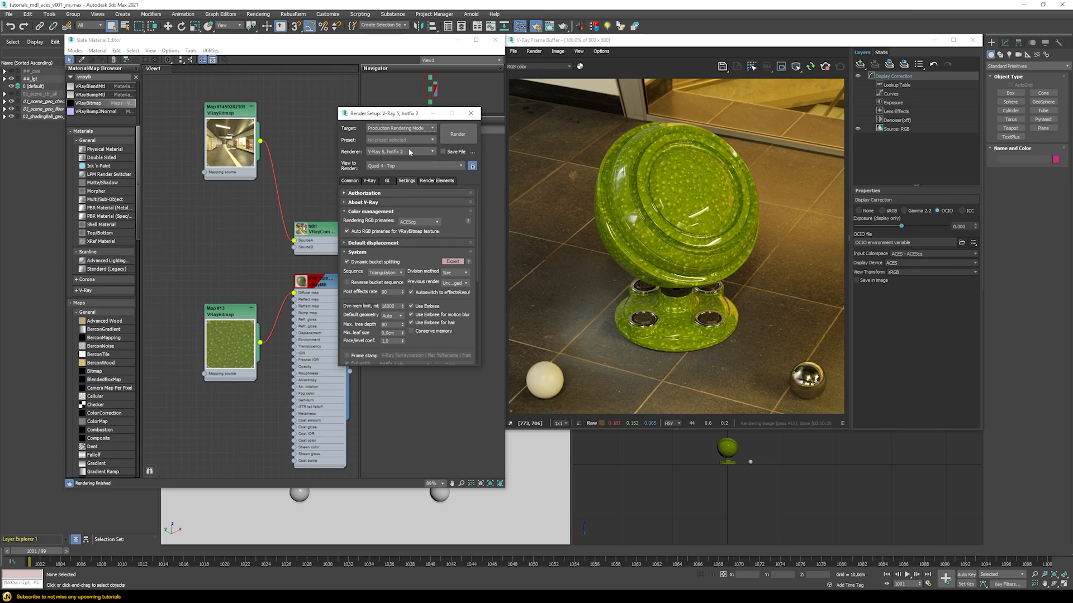
pyautogui.moveTo(458, 113); pyautogui.dragTo(464, 102)
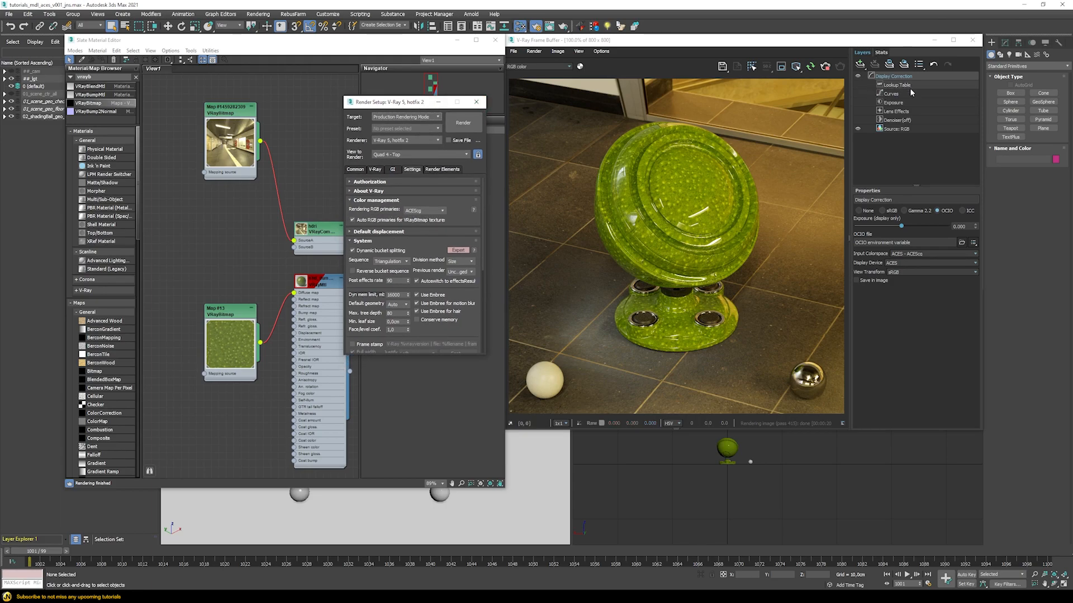
pyautogui.click(883, 211)
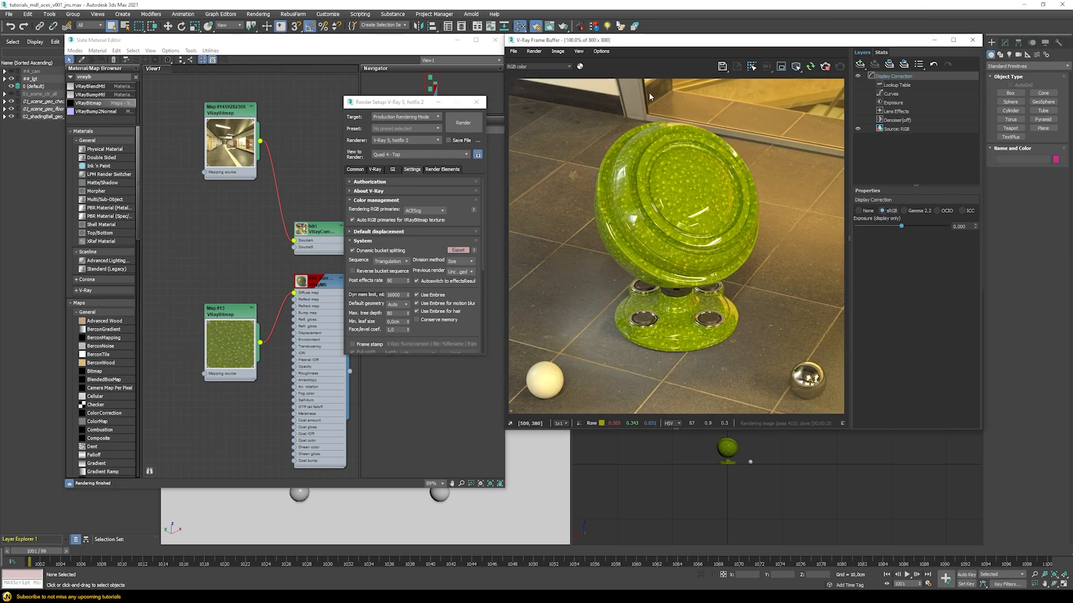
# Step: Re-render the scene interactively with the Rendering RGB primaries set to sRGB, and stop the render
pyautogui.moveTo(393, 106); pyautogui.dragTo(395, 75)
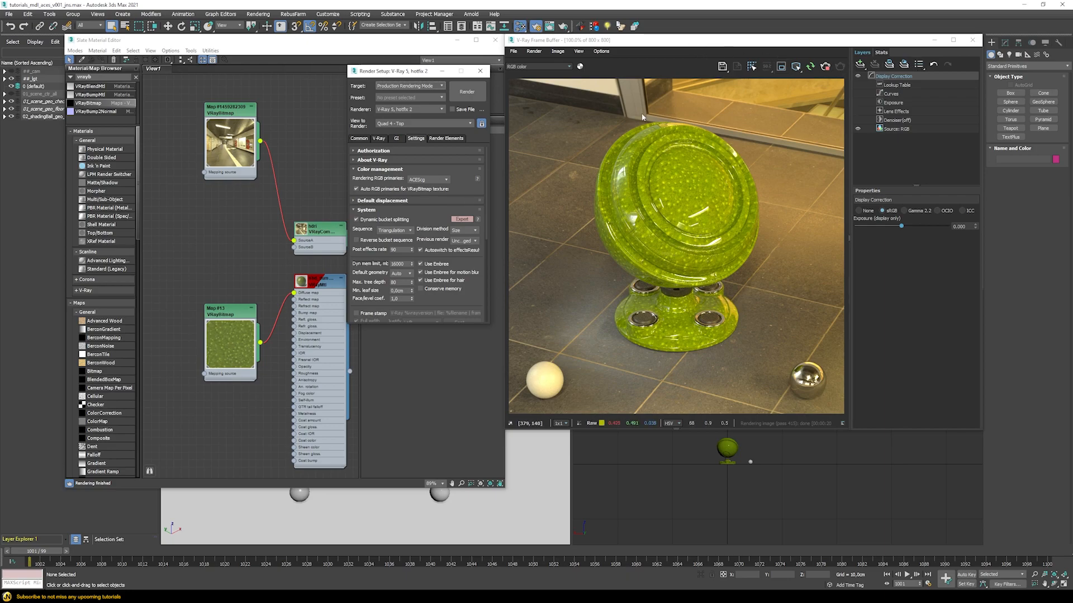
pyautogui.click(825, 66)
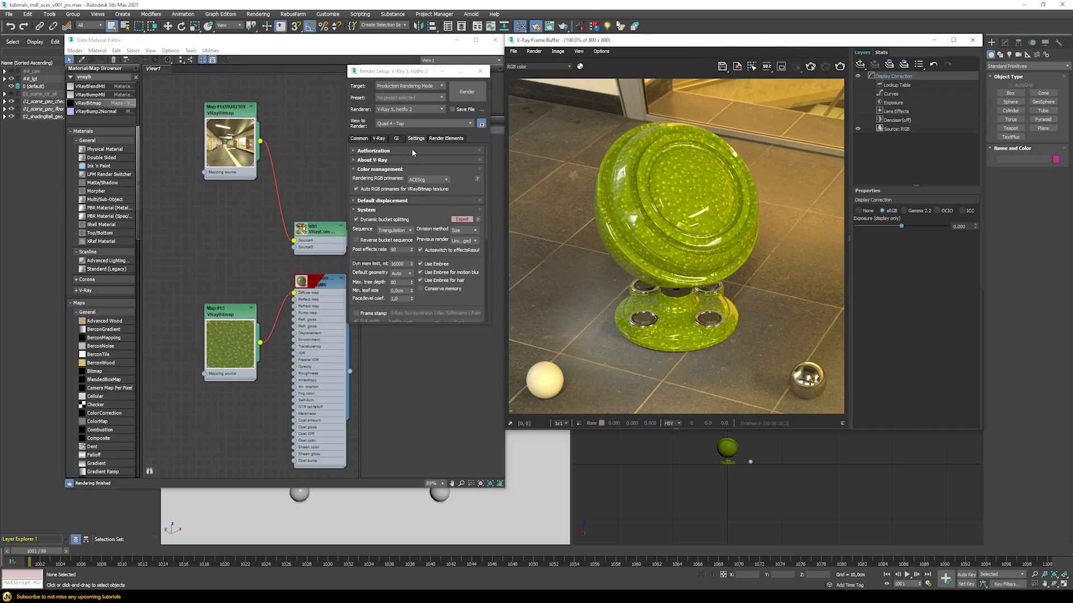
pyautogui.click(419, 180)
pyautogui.click(419, 194)
pyautogui.click(813, 68)
pyautogui.click(813, 68)
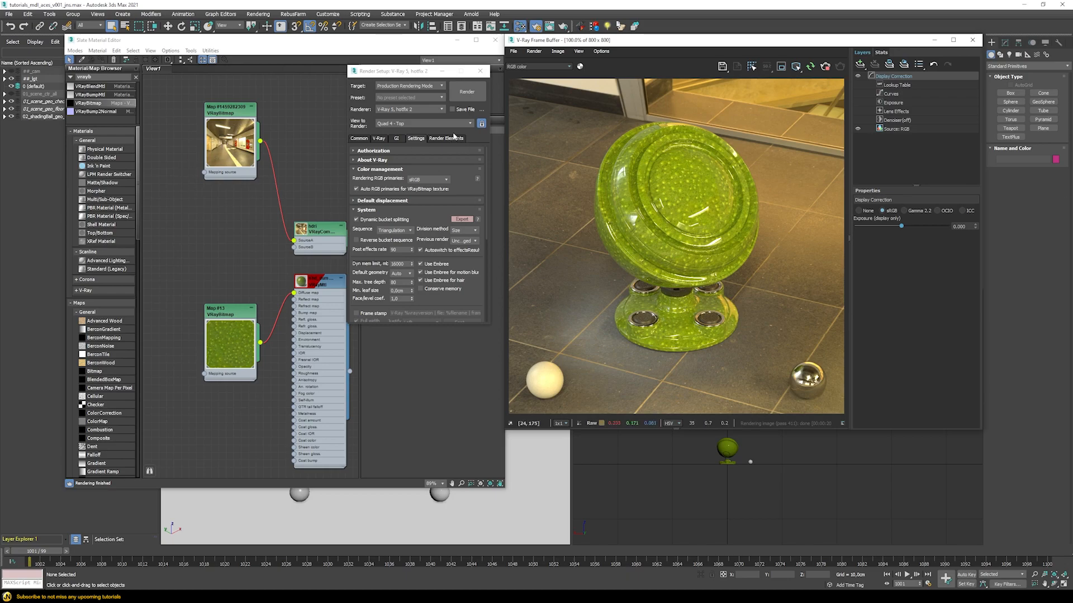
pyautogui.click(827, 66)
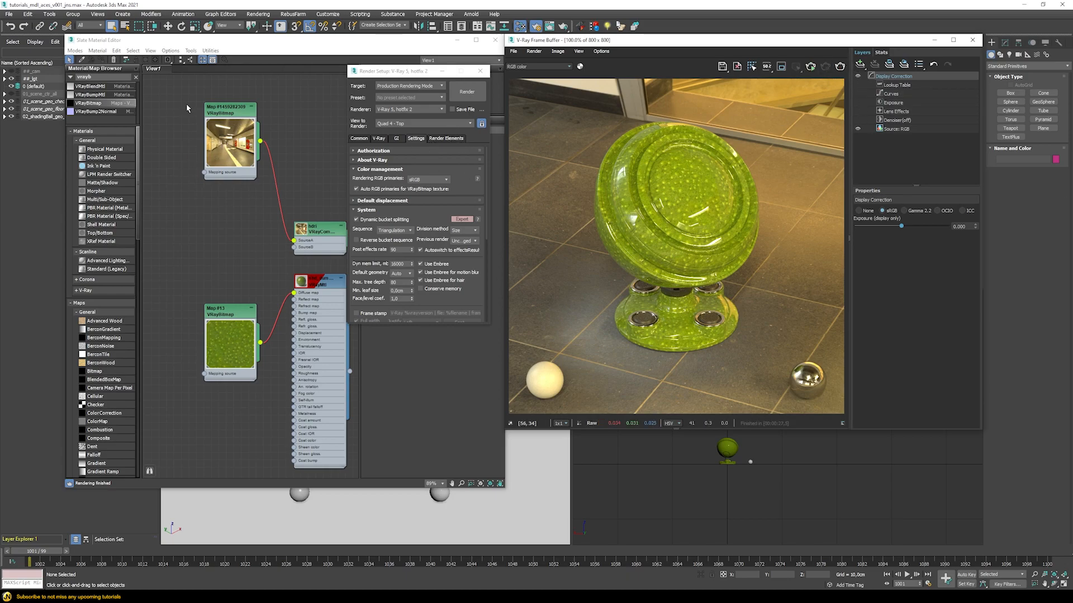
# Step: Switch the Rendering RGB primaries to ACEScg and back to sRGB to compare the bitmap node previews
pyautogui.click(439, 180)
pyautogui.click(417, 196)
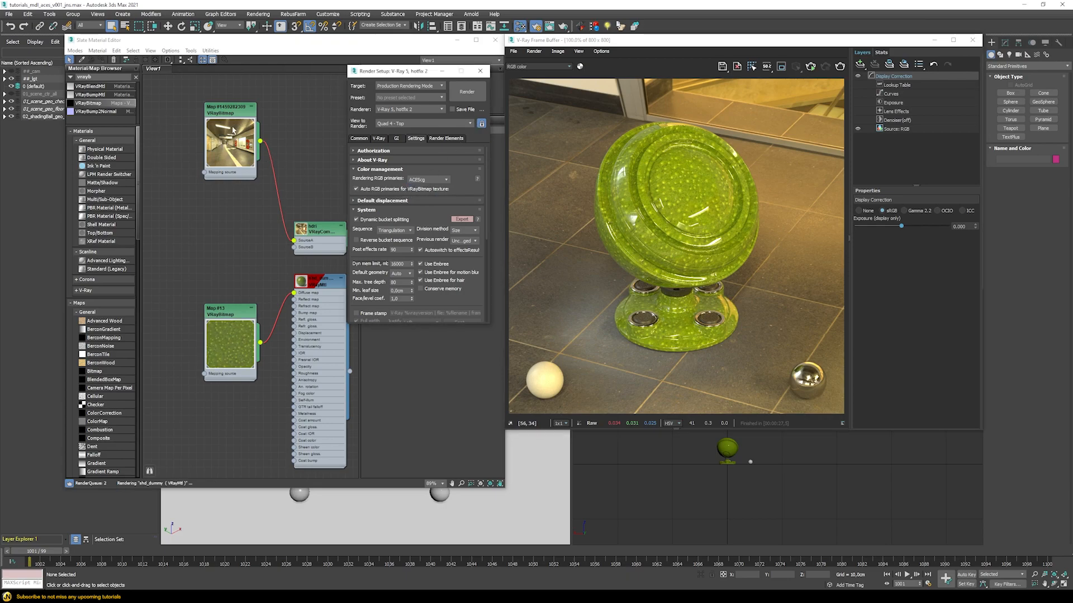
pyautogui.click(430, 180)
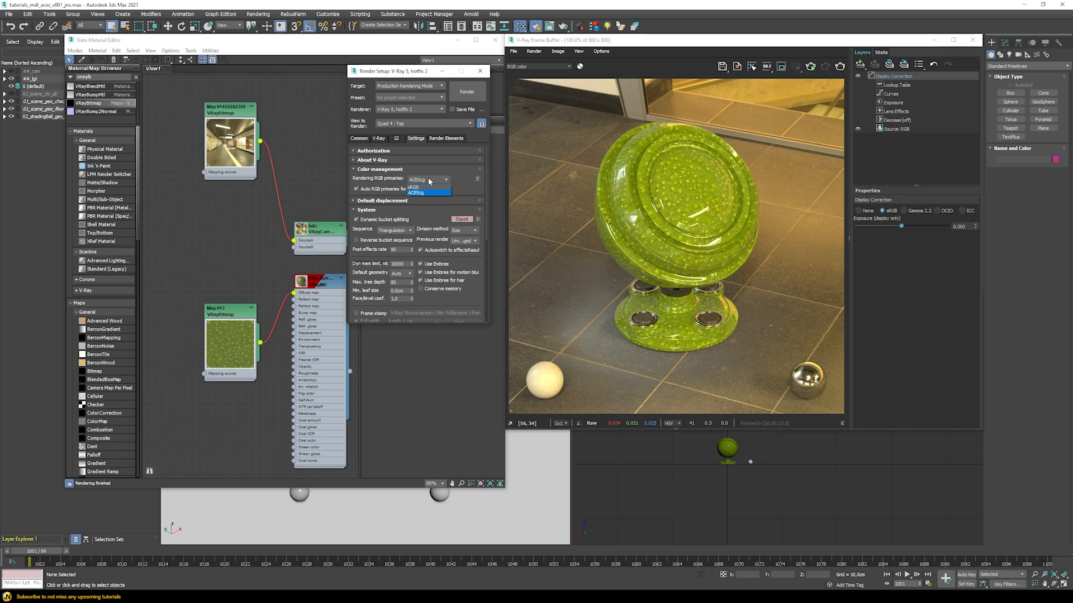
pyautogui.click(411, 189)
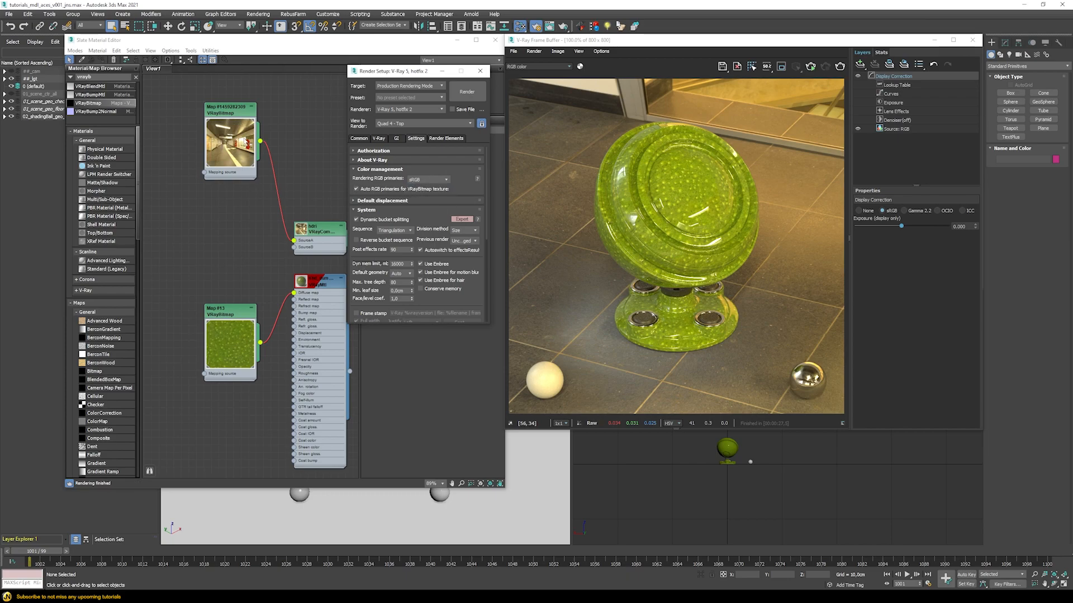